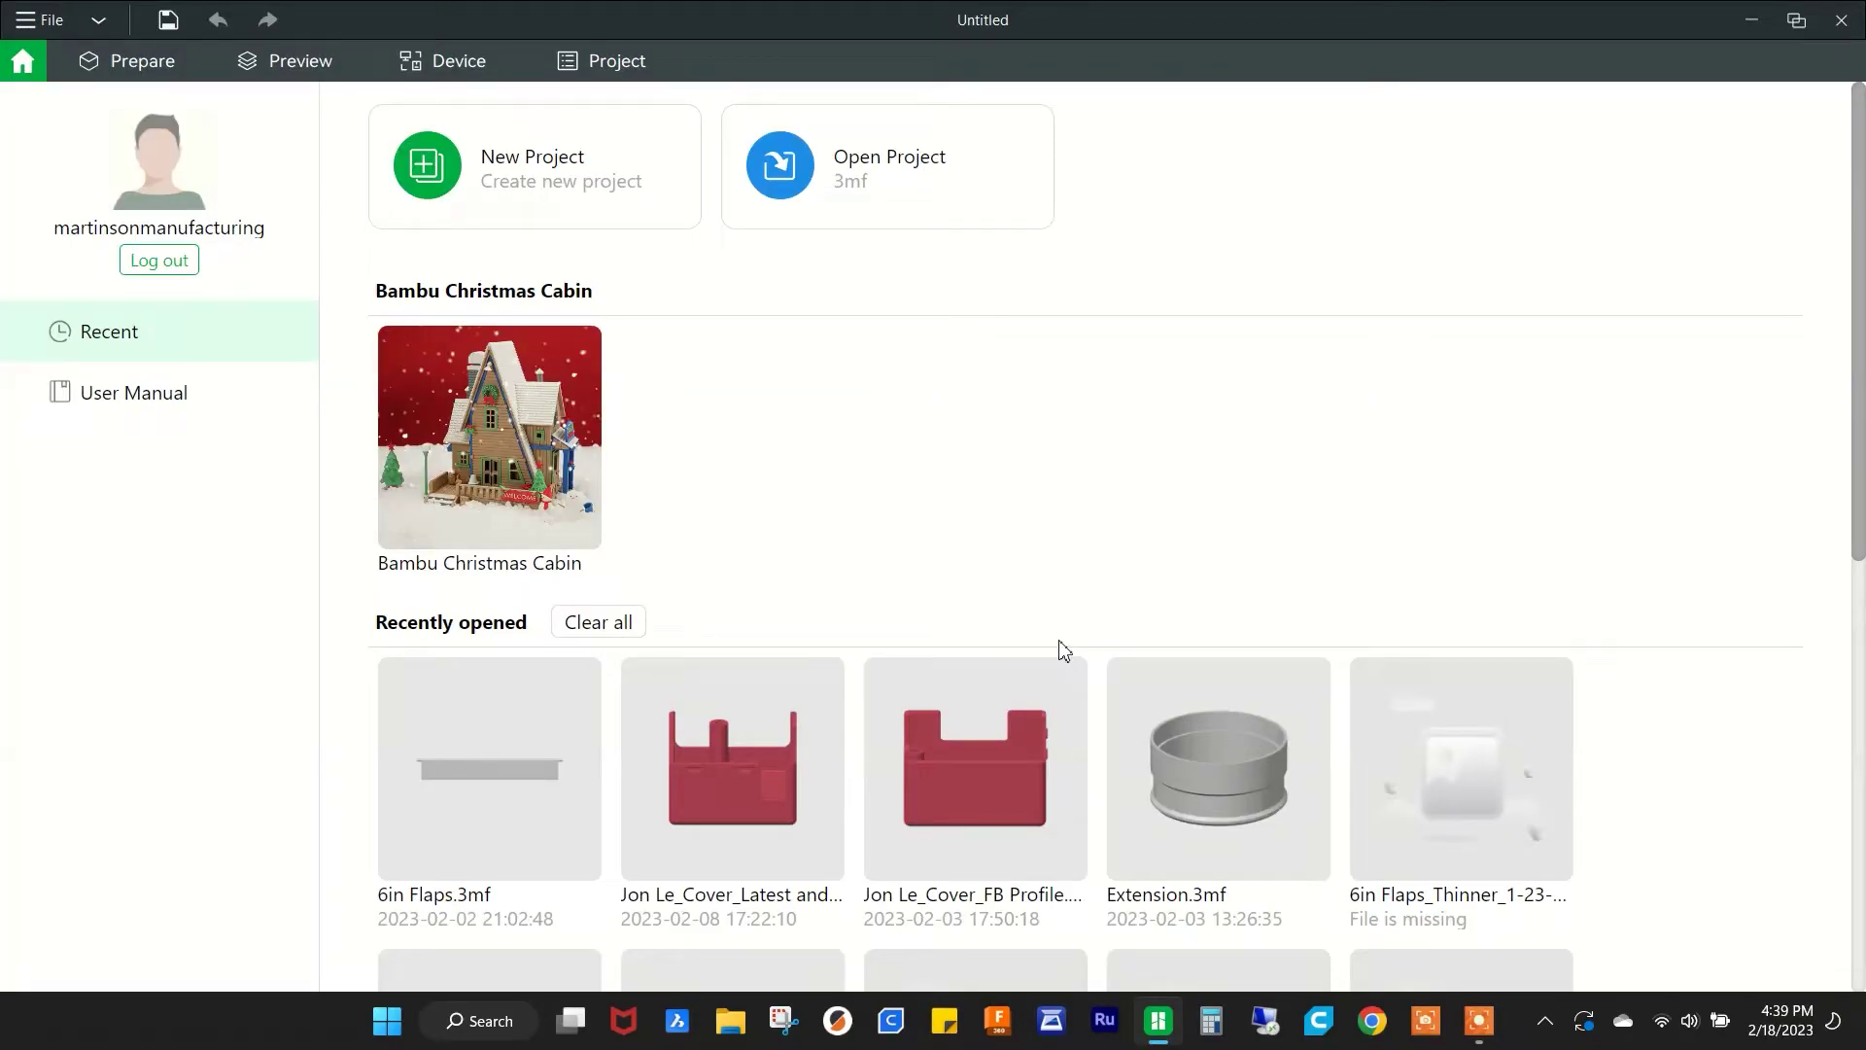
- Create a new project with an empty P1P plate using Generic PETG
{"action": "left_click", "coordinate": [478, 165]}
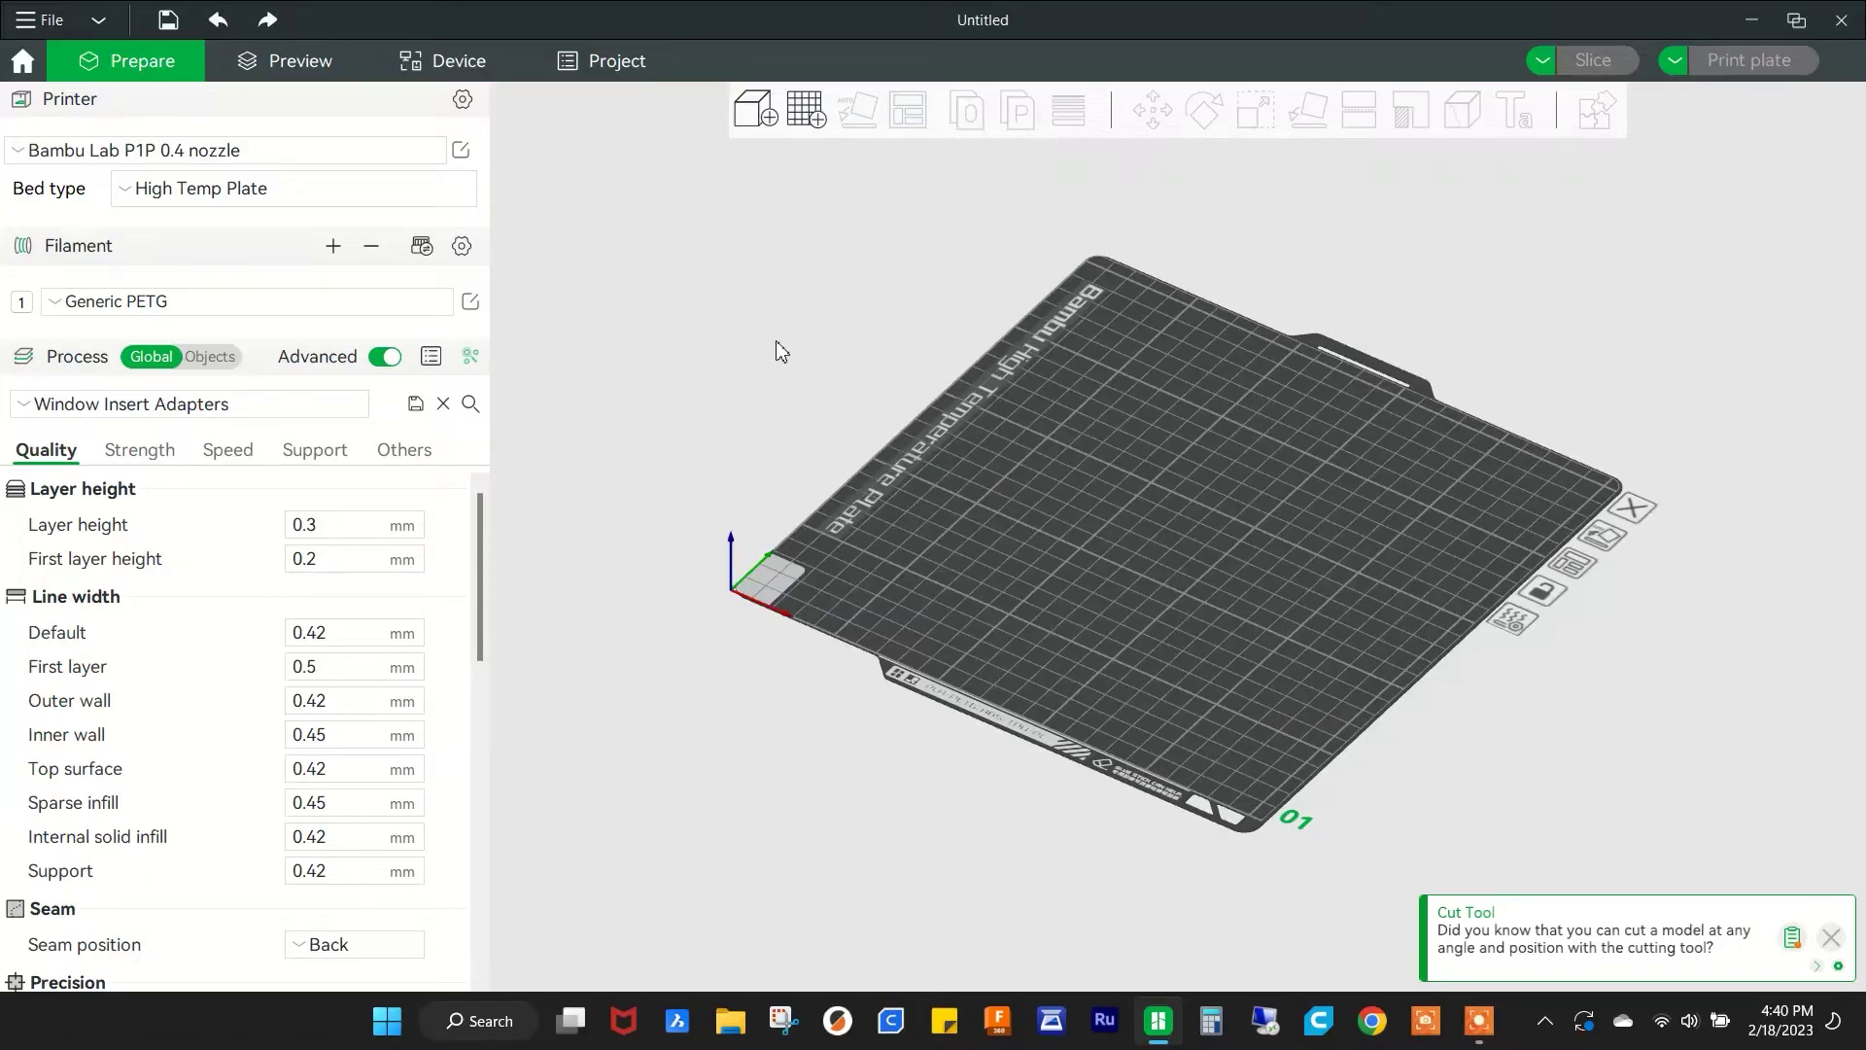
- Un-maximize the Bambu Studio window to expose the Main Body, New Tabs and 4in Flap files
{"action": "left_click_drag", "start_coordinate": [787, 27], "coordinate": [1018, 74]}
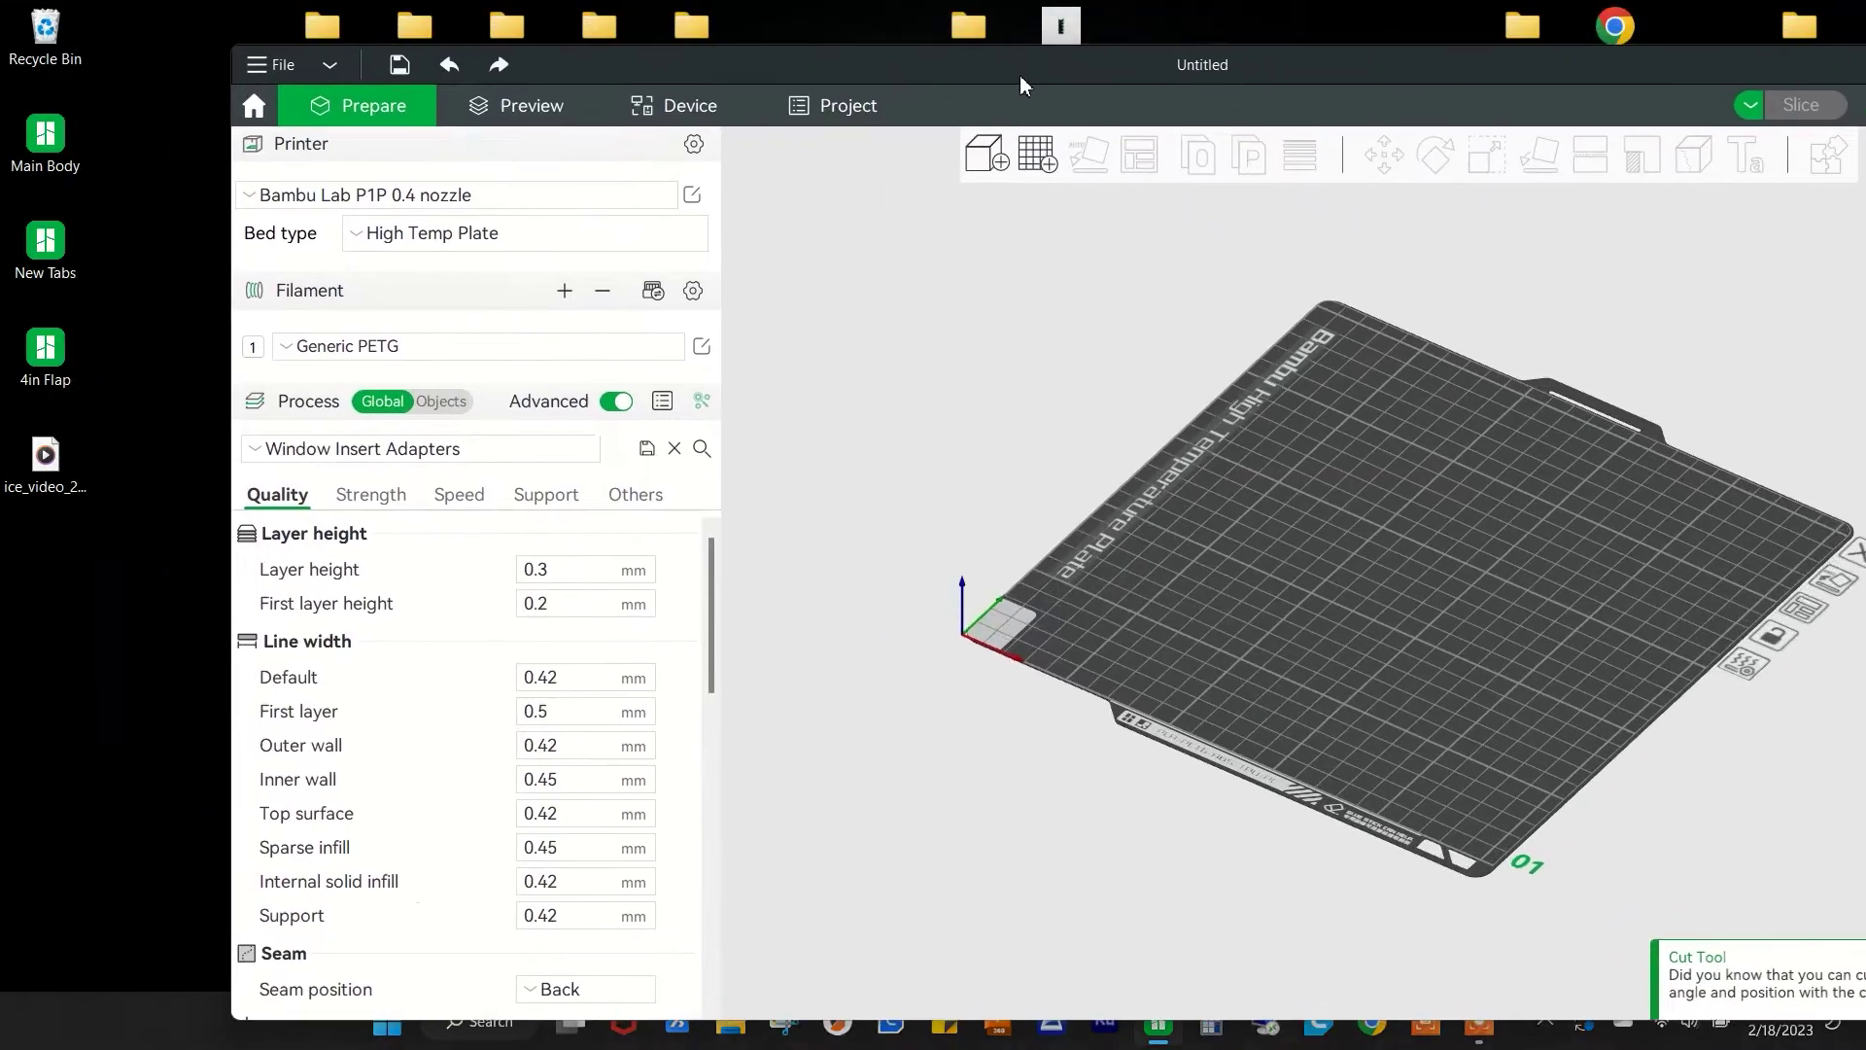
- Load Main Body onto plate 1, then add a second plate holding New Tabs
{"action": "left_click_drag", "start_coordinate": [44, 138], "coordinate": [1299, 511]}
{"action": "left_click_drag", "start_coordinate": [1052, 67], "coordinate": [937, 49]}
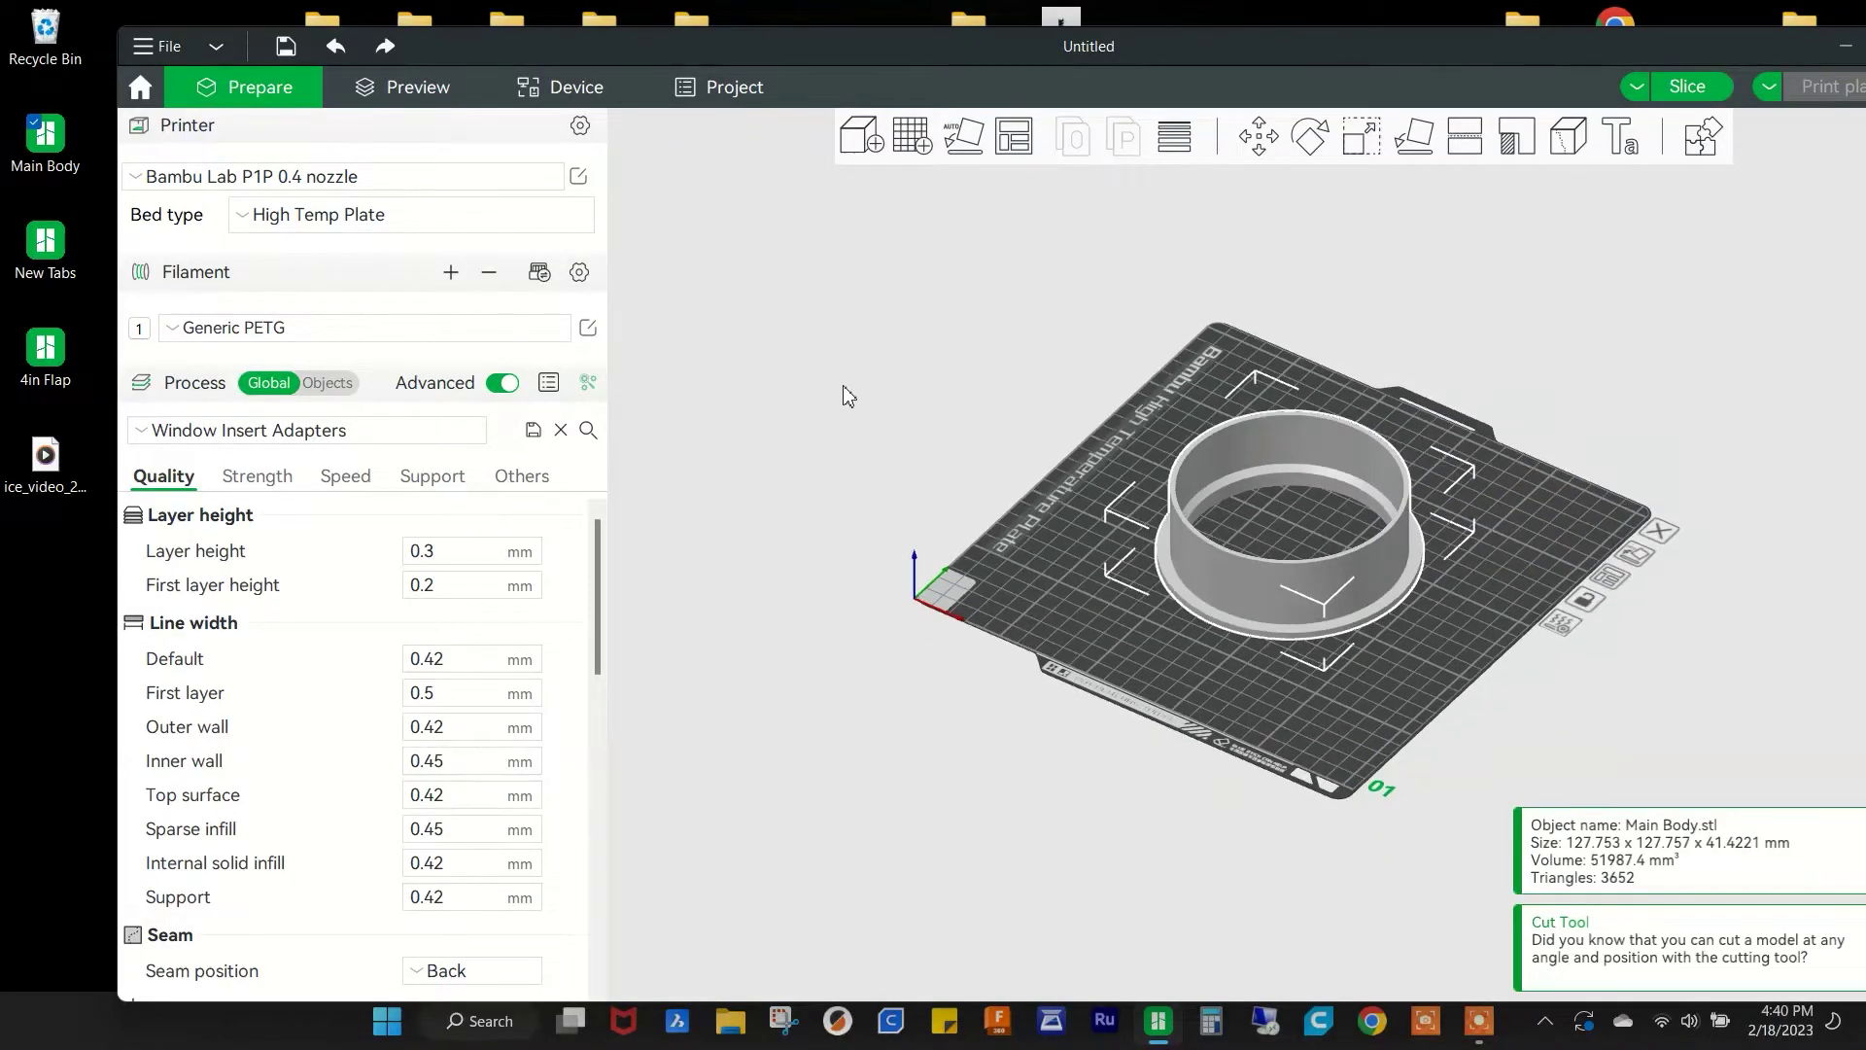
{"action": "right_click_drag", "start_coordinate": [848, 394], "coordinate": [749, 312]}
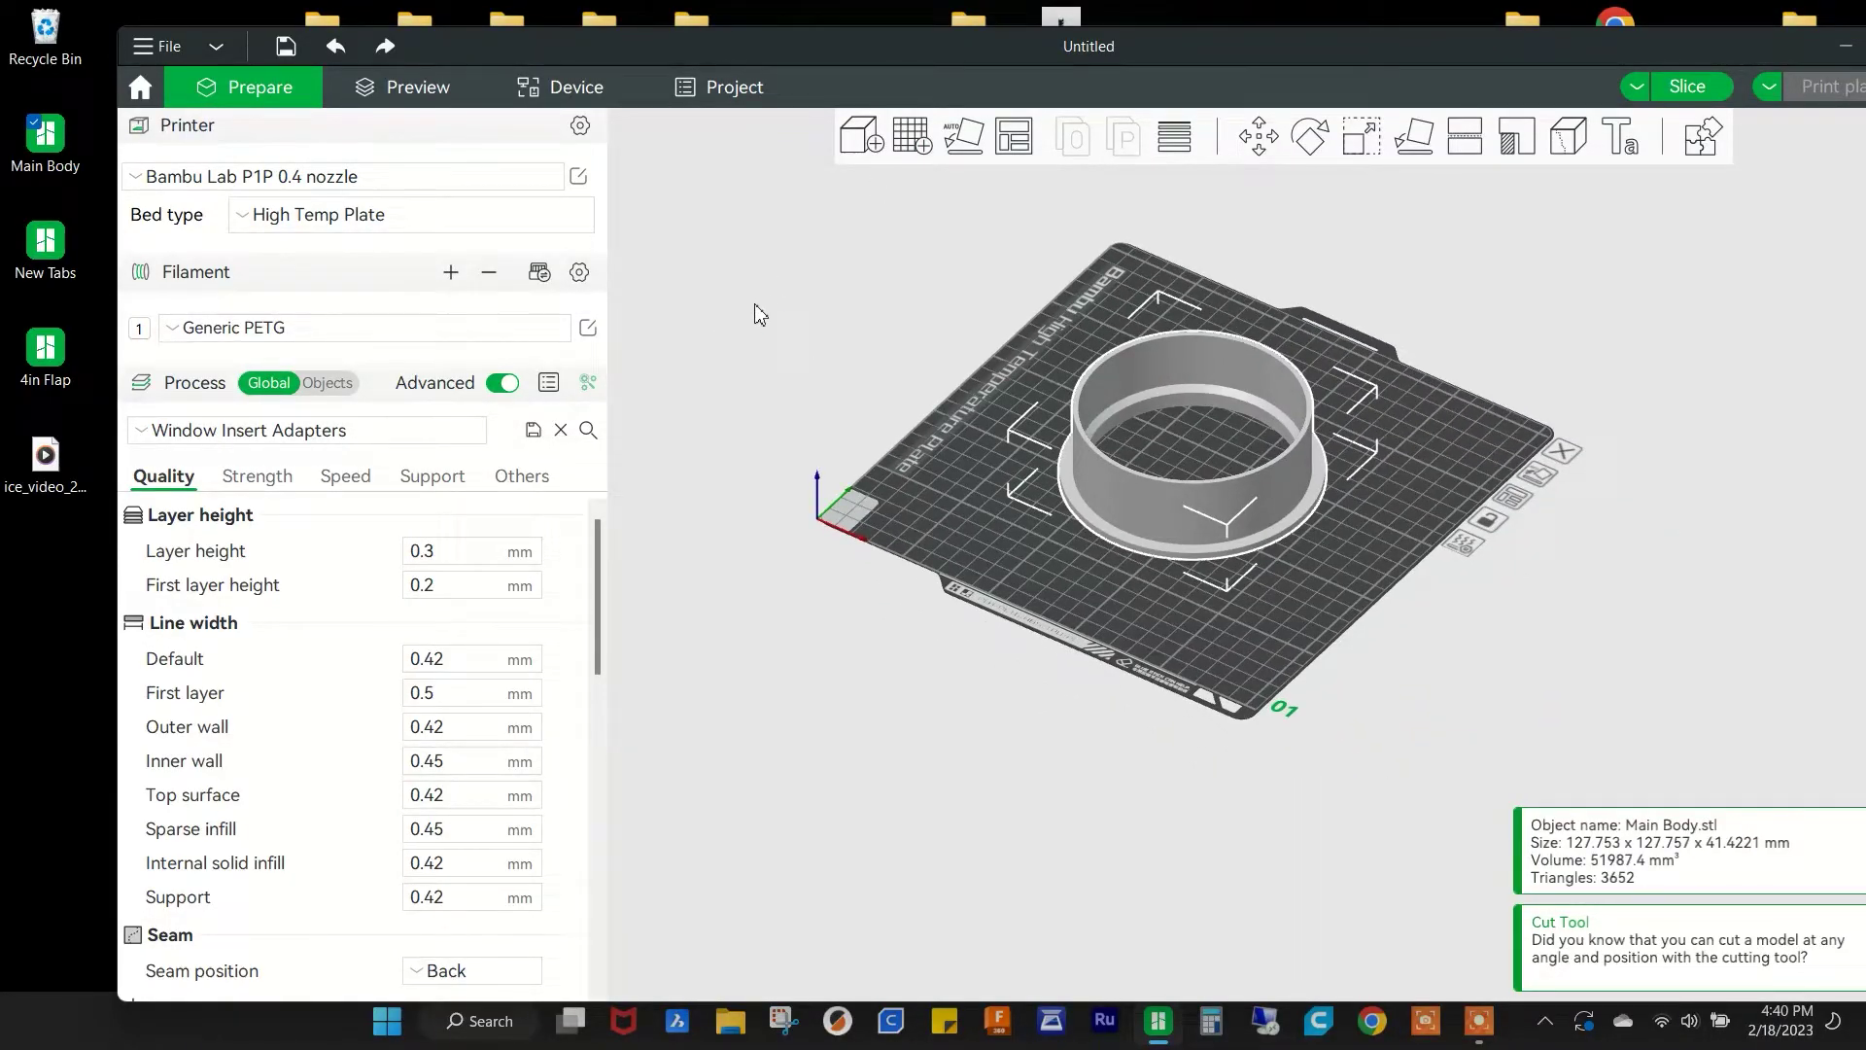
{"action": "left_click", "coordinate": [914, 145]}
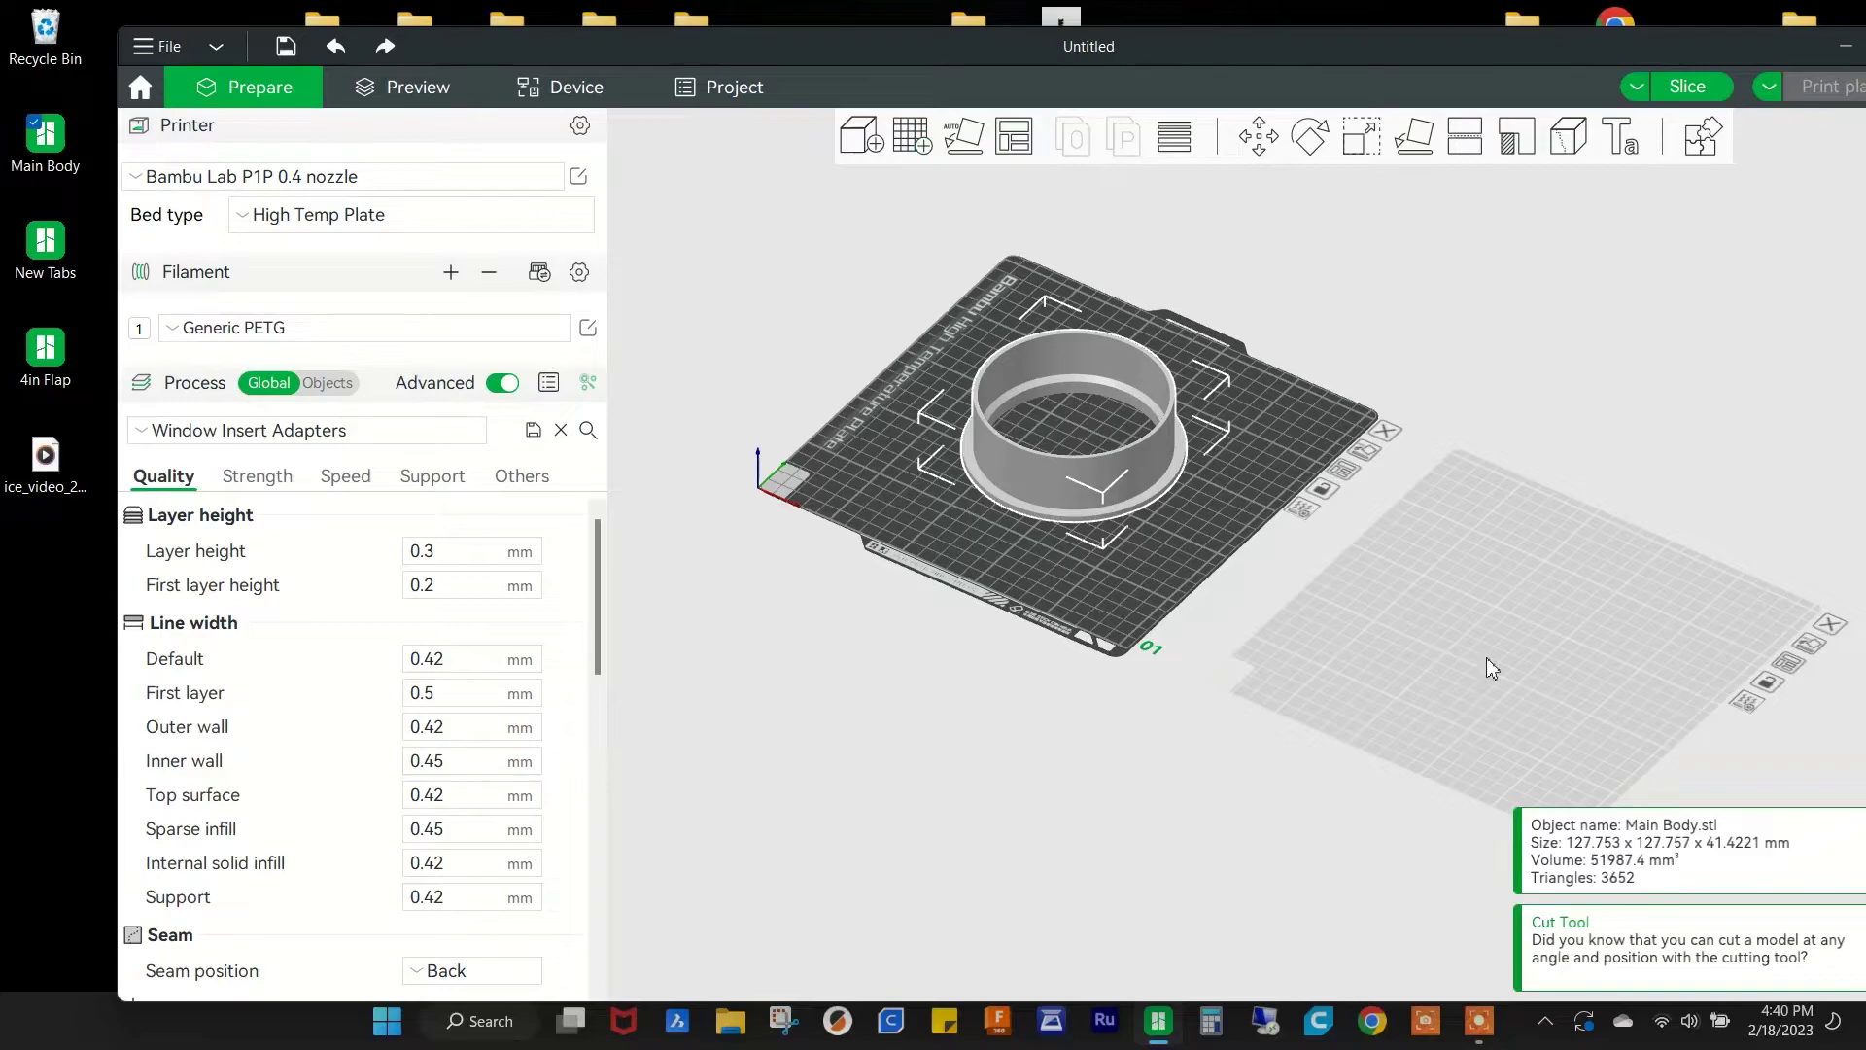
{"action": "left_click", "coordinate": [1492, 666]}
{"action": "left_click_drag", "start_coordinate": [60, 261], "coordinate": [1502, 641]}
- Add a third plate with 4in Flap on it and maximize the window
{"action": "left_click", "coordinate": [919, 148]}
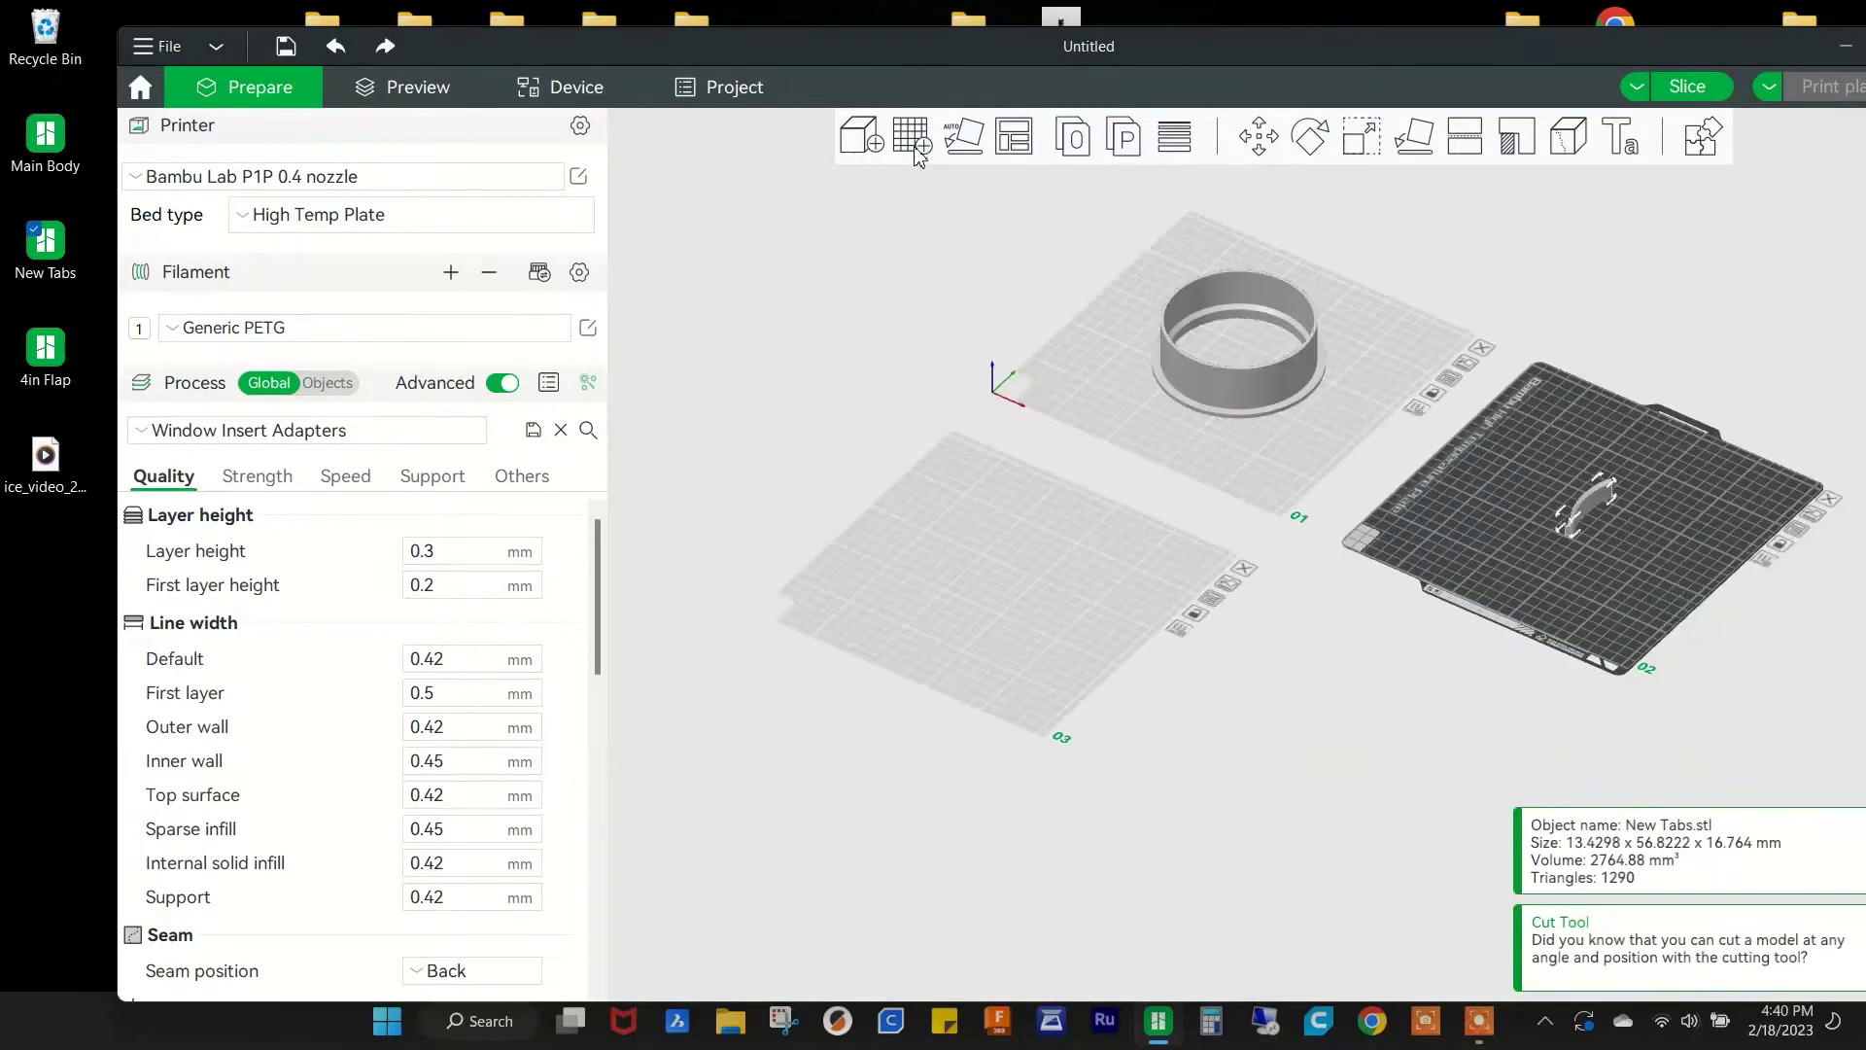
{"action": "left_click", "coordinate": [1055, 651]}
{"action": "left_click_drag", "start_coordinate": [46, 348], "coordinate": [972, 559]}
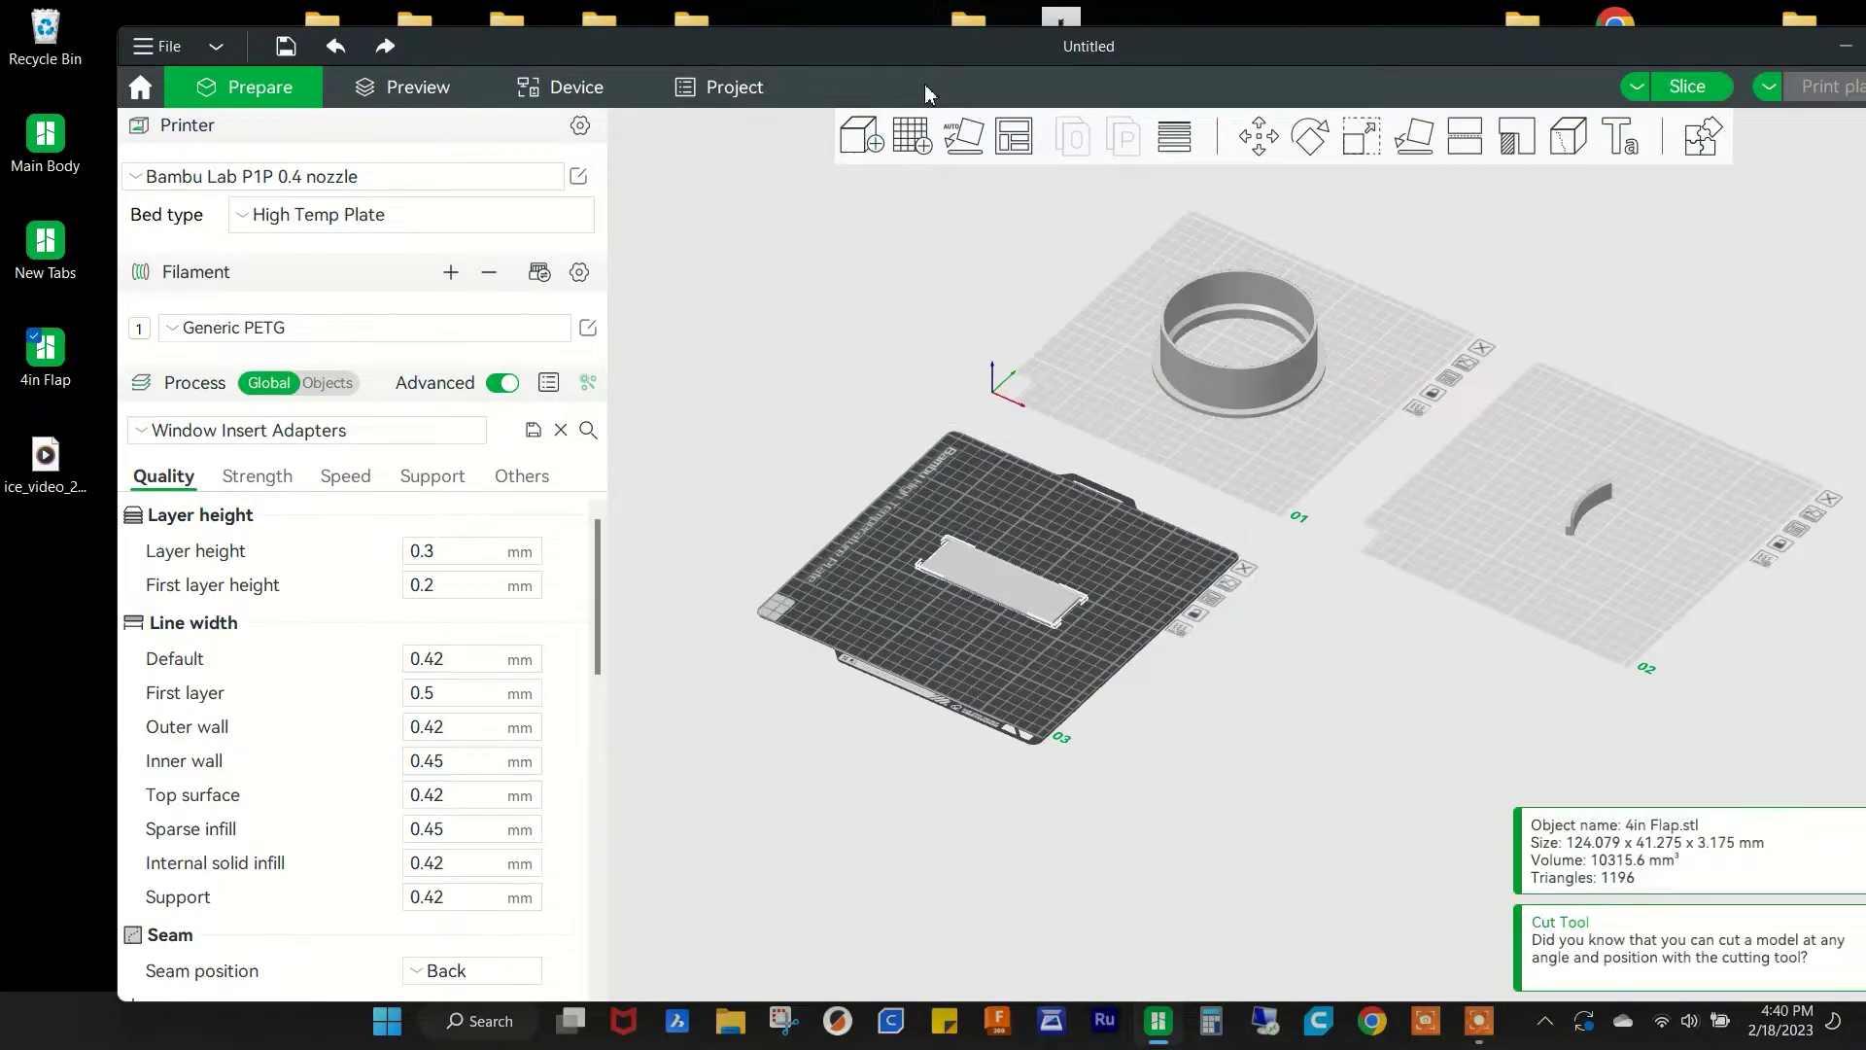
{"action": "double_click", "coordinate": [947, 50]}
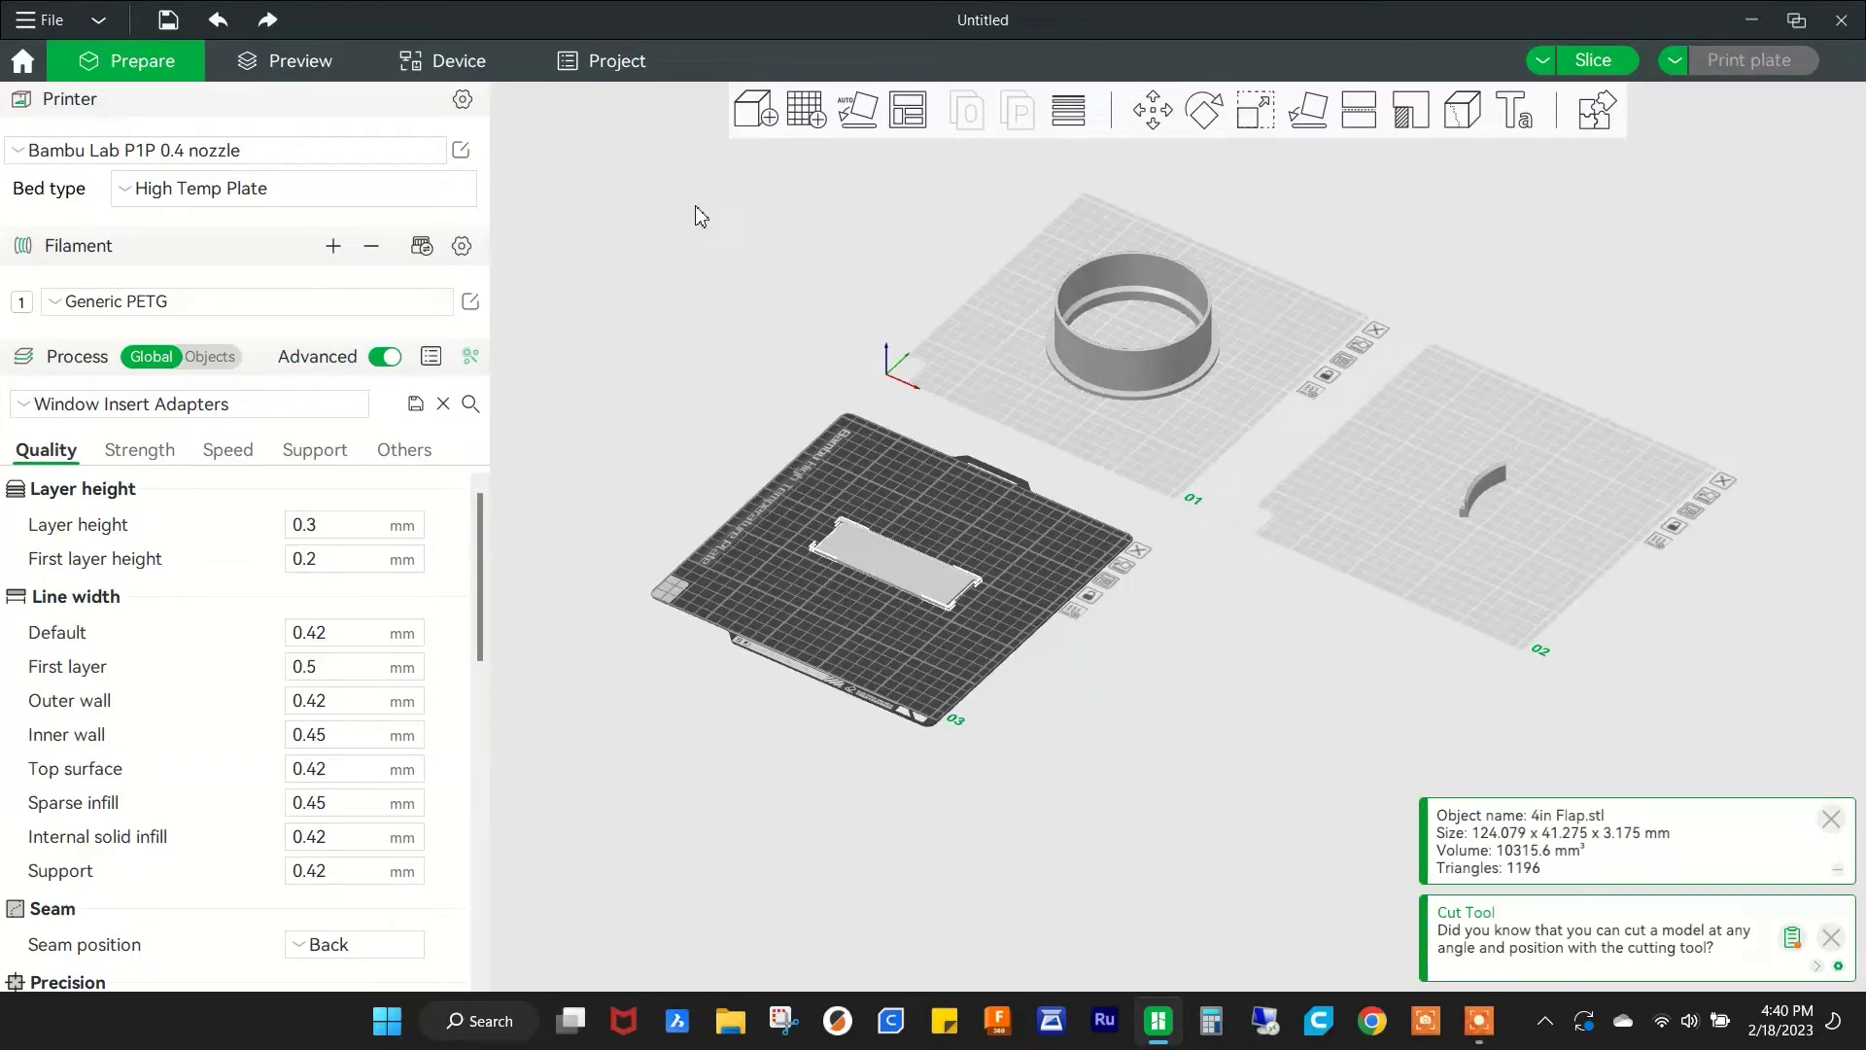
- Inspect the ring, tab and flap plates in 3D, then go to the Device page
{"action": "mouse_move", "coordinate": [803, 362]}
{"action": "left_mouse_down"}
{"action": "mouse_move", "coordinate": [791, 354]}
{"action": "mouse_move", "coordinate": [811, 363]}
{"action": "left_mouse_up"}
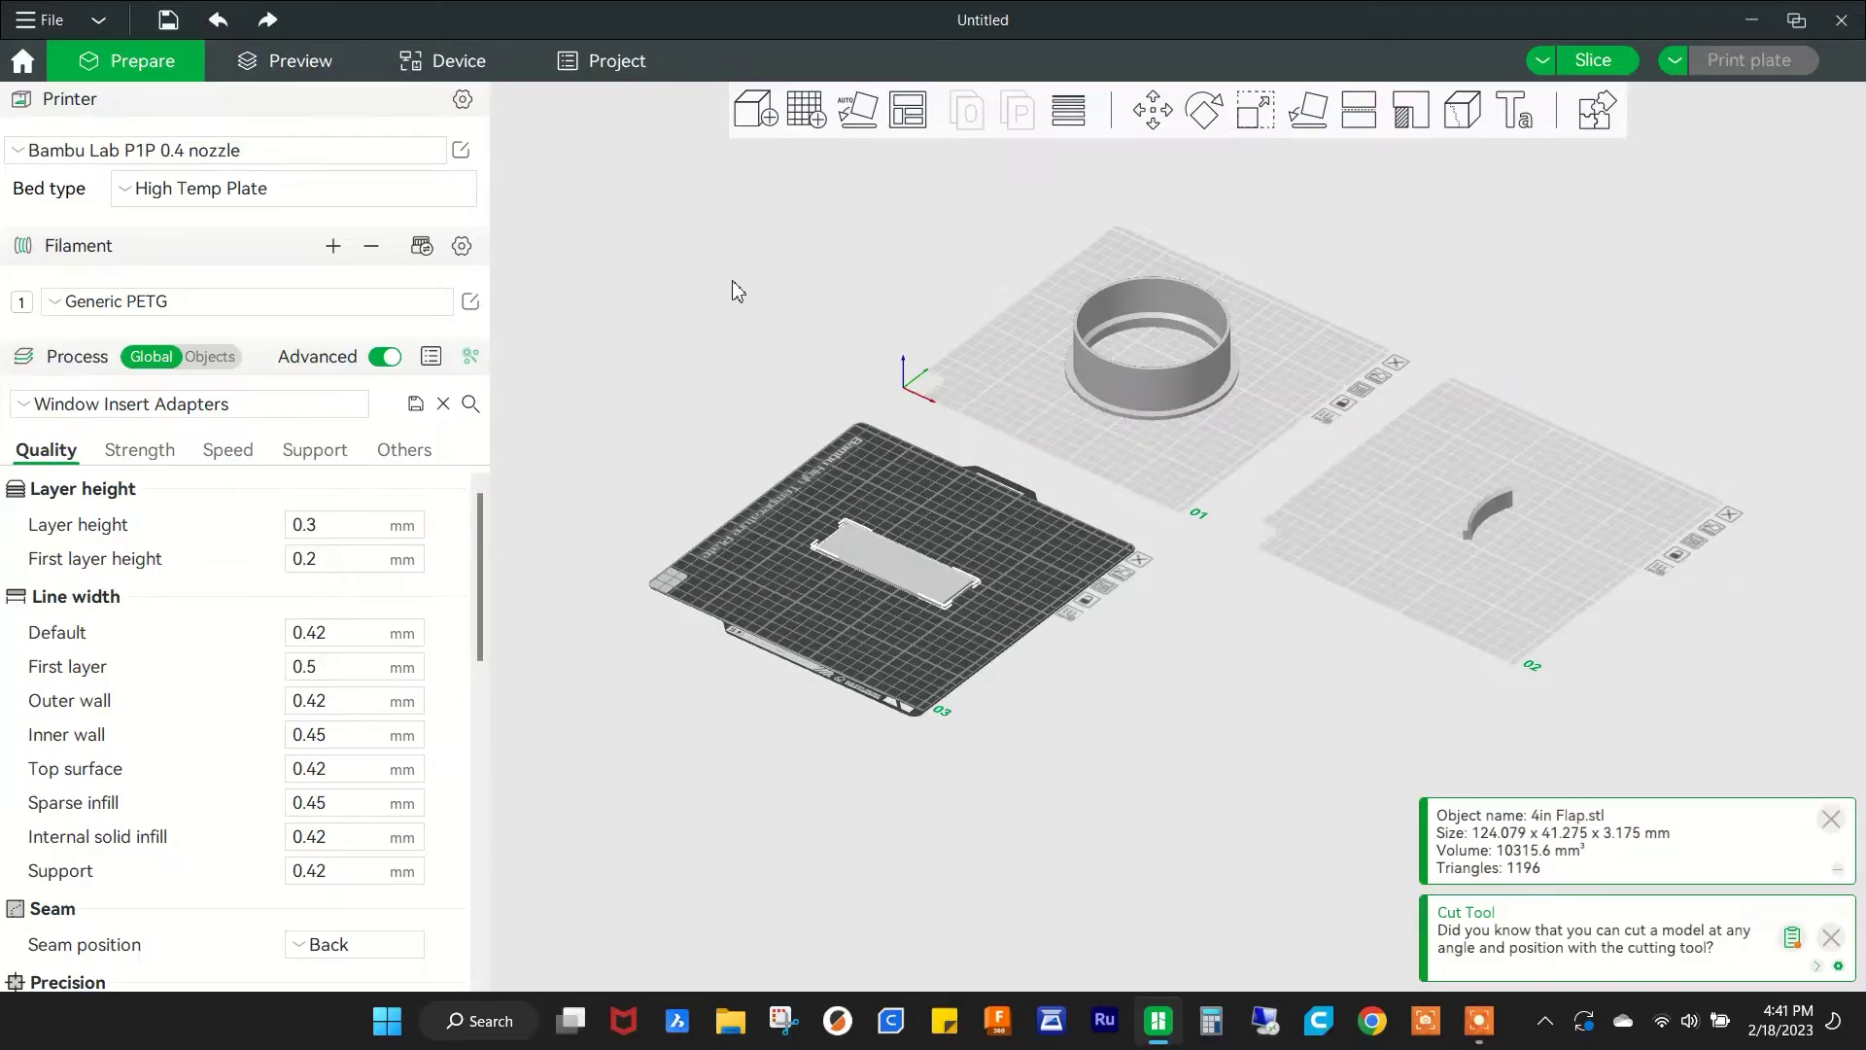
{"action": "scroll", "coordinate": [831, 284], "scroll_direction": "up", "scroll_amount": 2}
{"action": "middle_click_drag", "start_coordinate": [804, 260], "coordinate": [850, 330]}
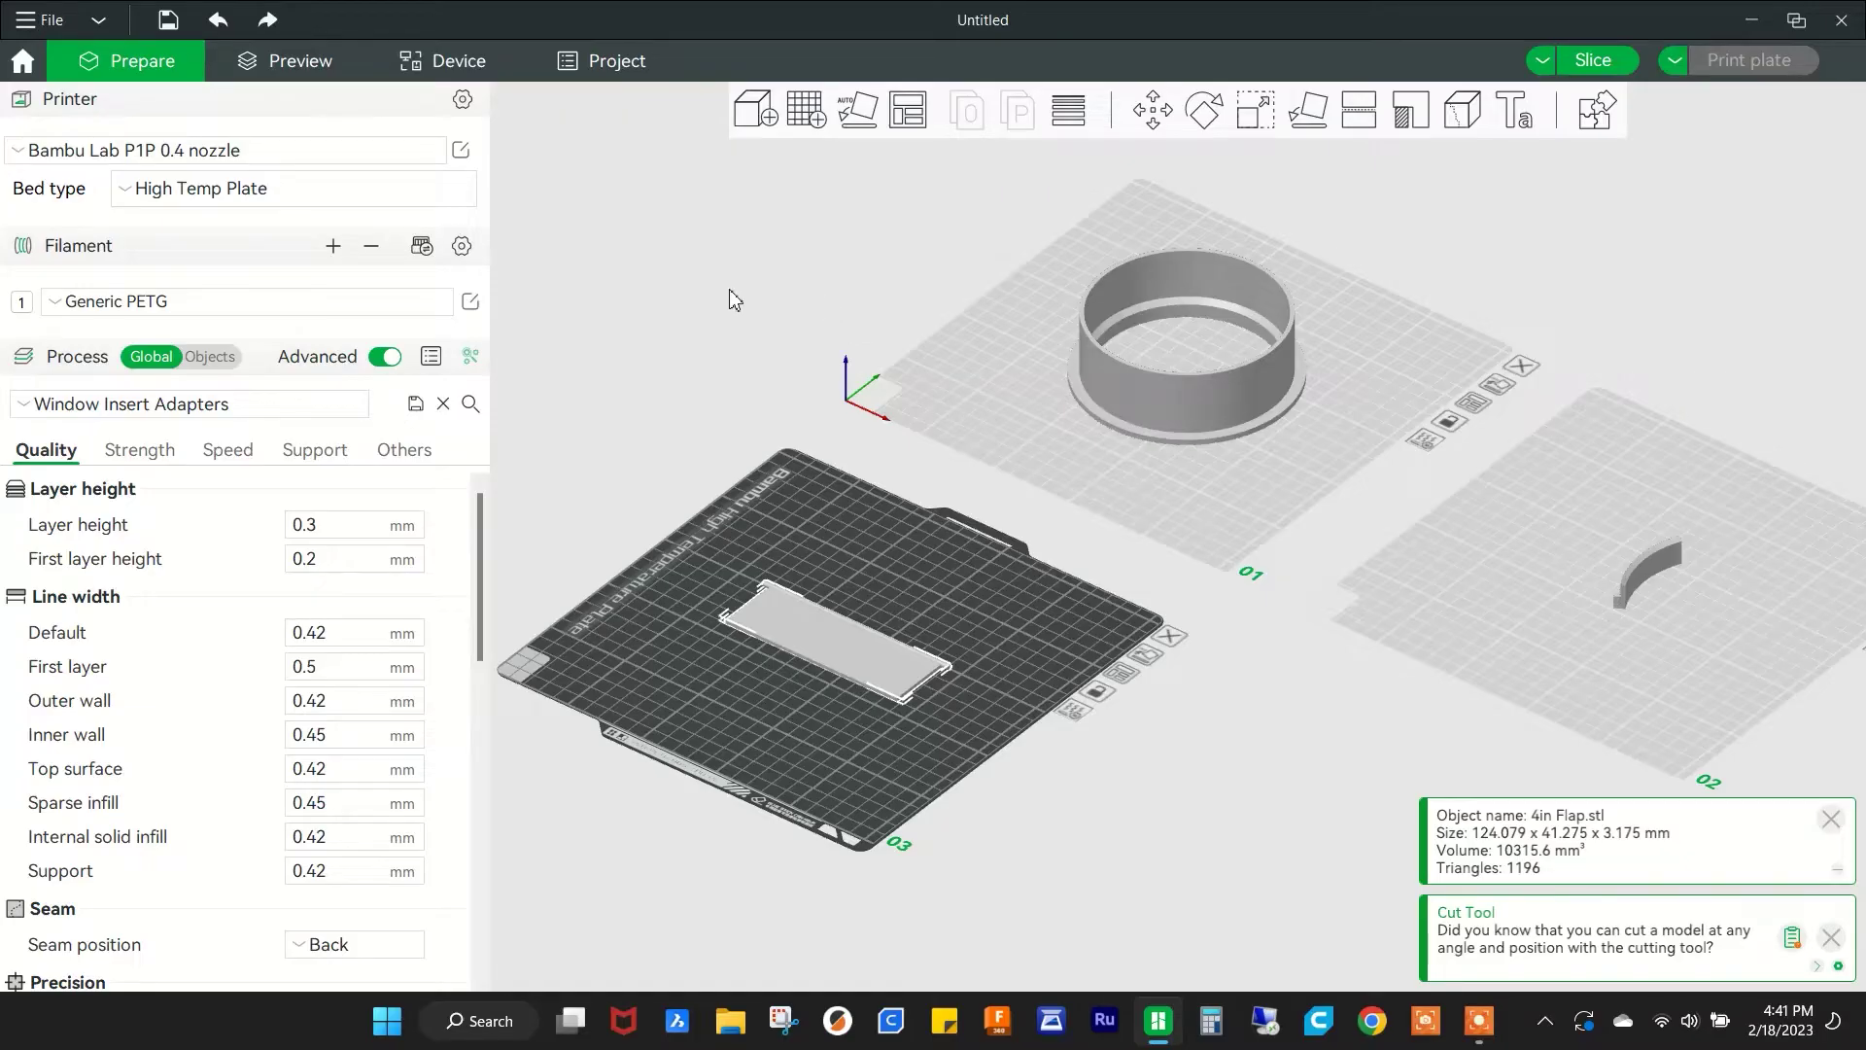
{"action": "left_click", "coordinate": [470, 73]}
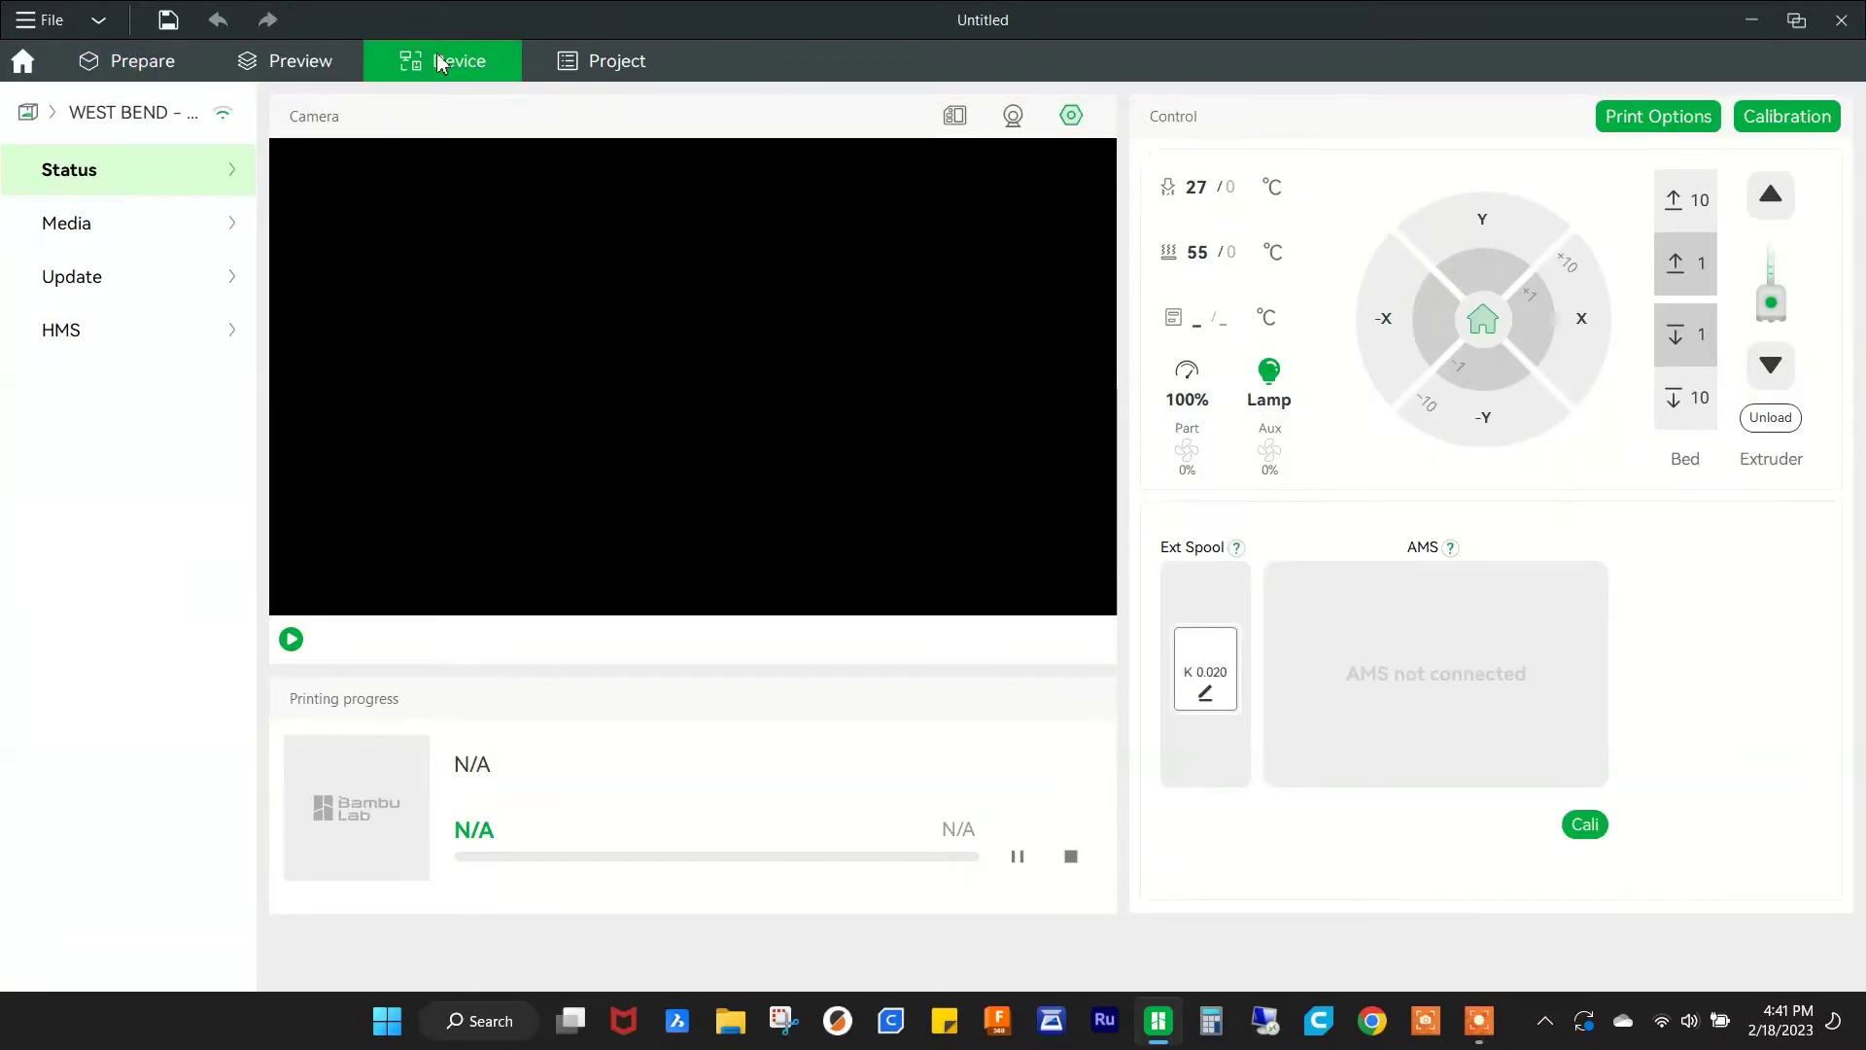
- Select the last WEST BEND printer, play its live camera, and toggle the lamp off and on
{"action": "left_click", "coordinate": [57, 124]}
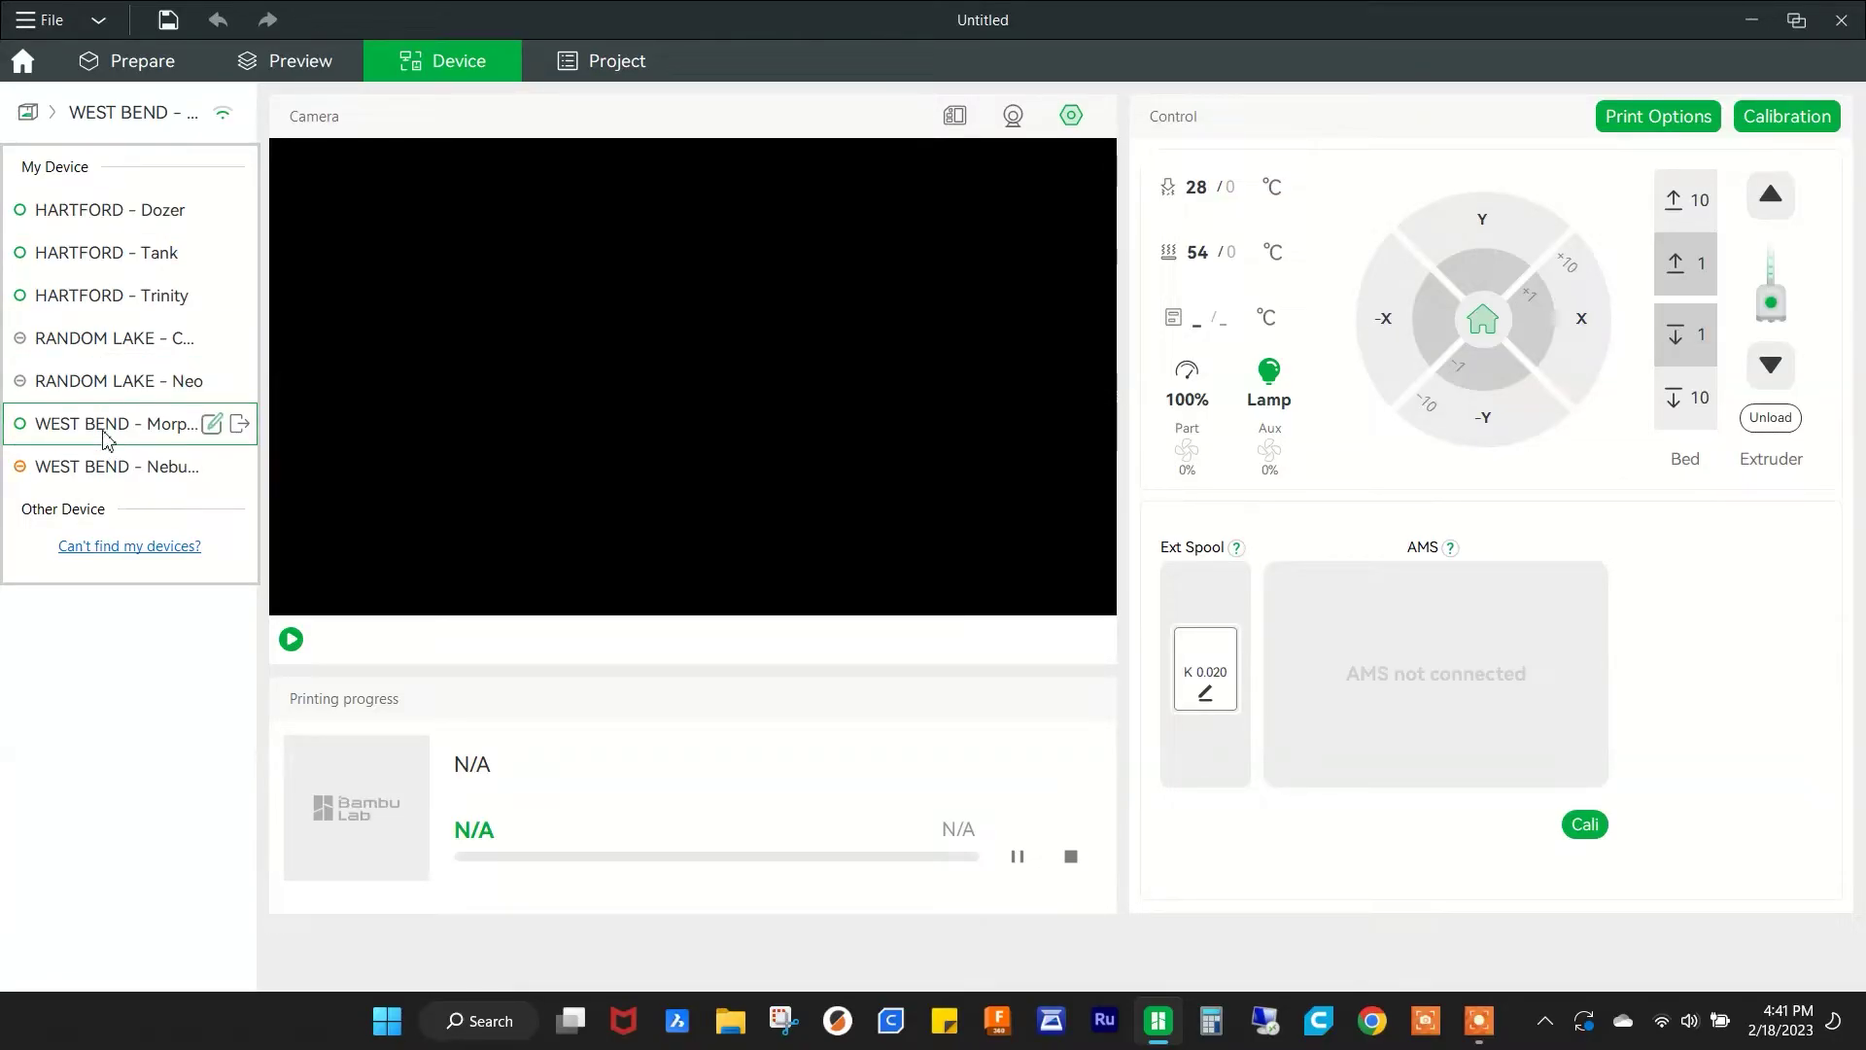
{"action": "left_click", "coordinate": [138, 480]}
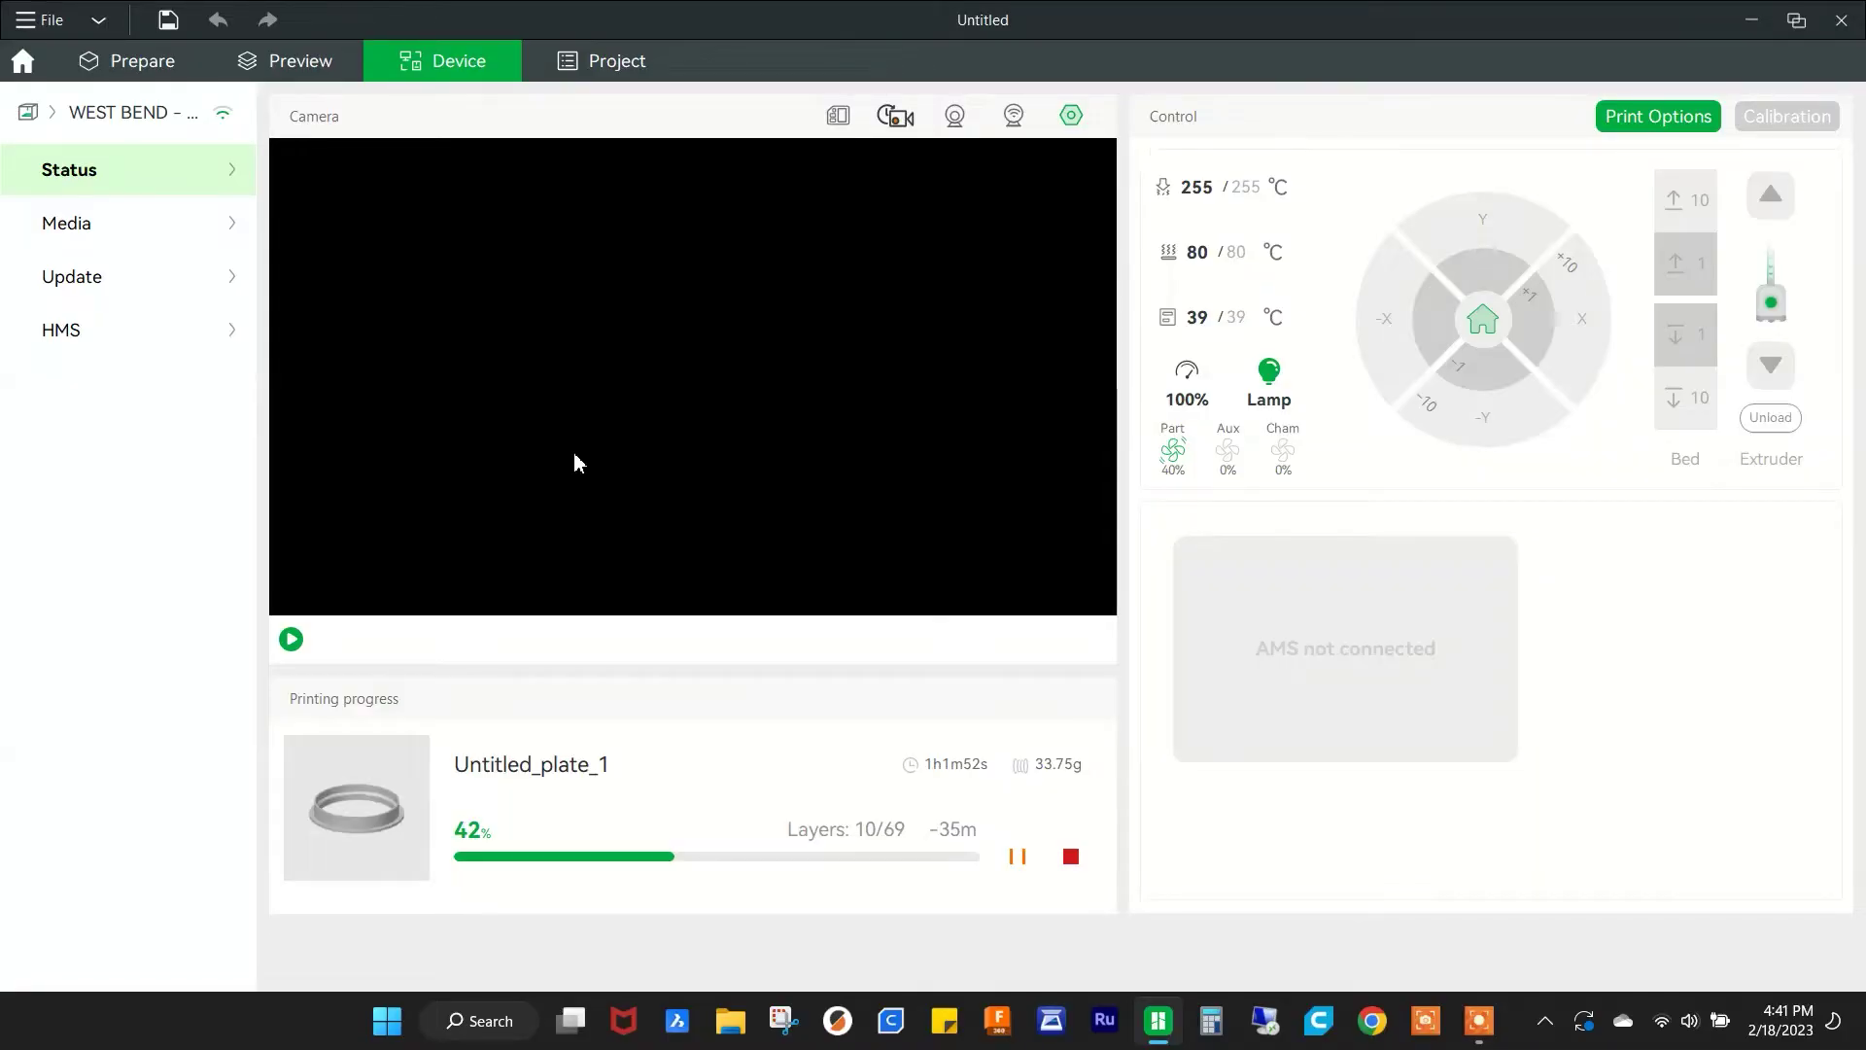
{"action": "left_click", "coordinate": [300, 642]}
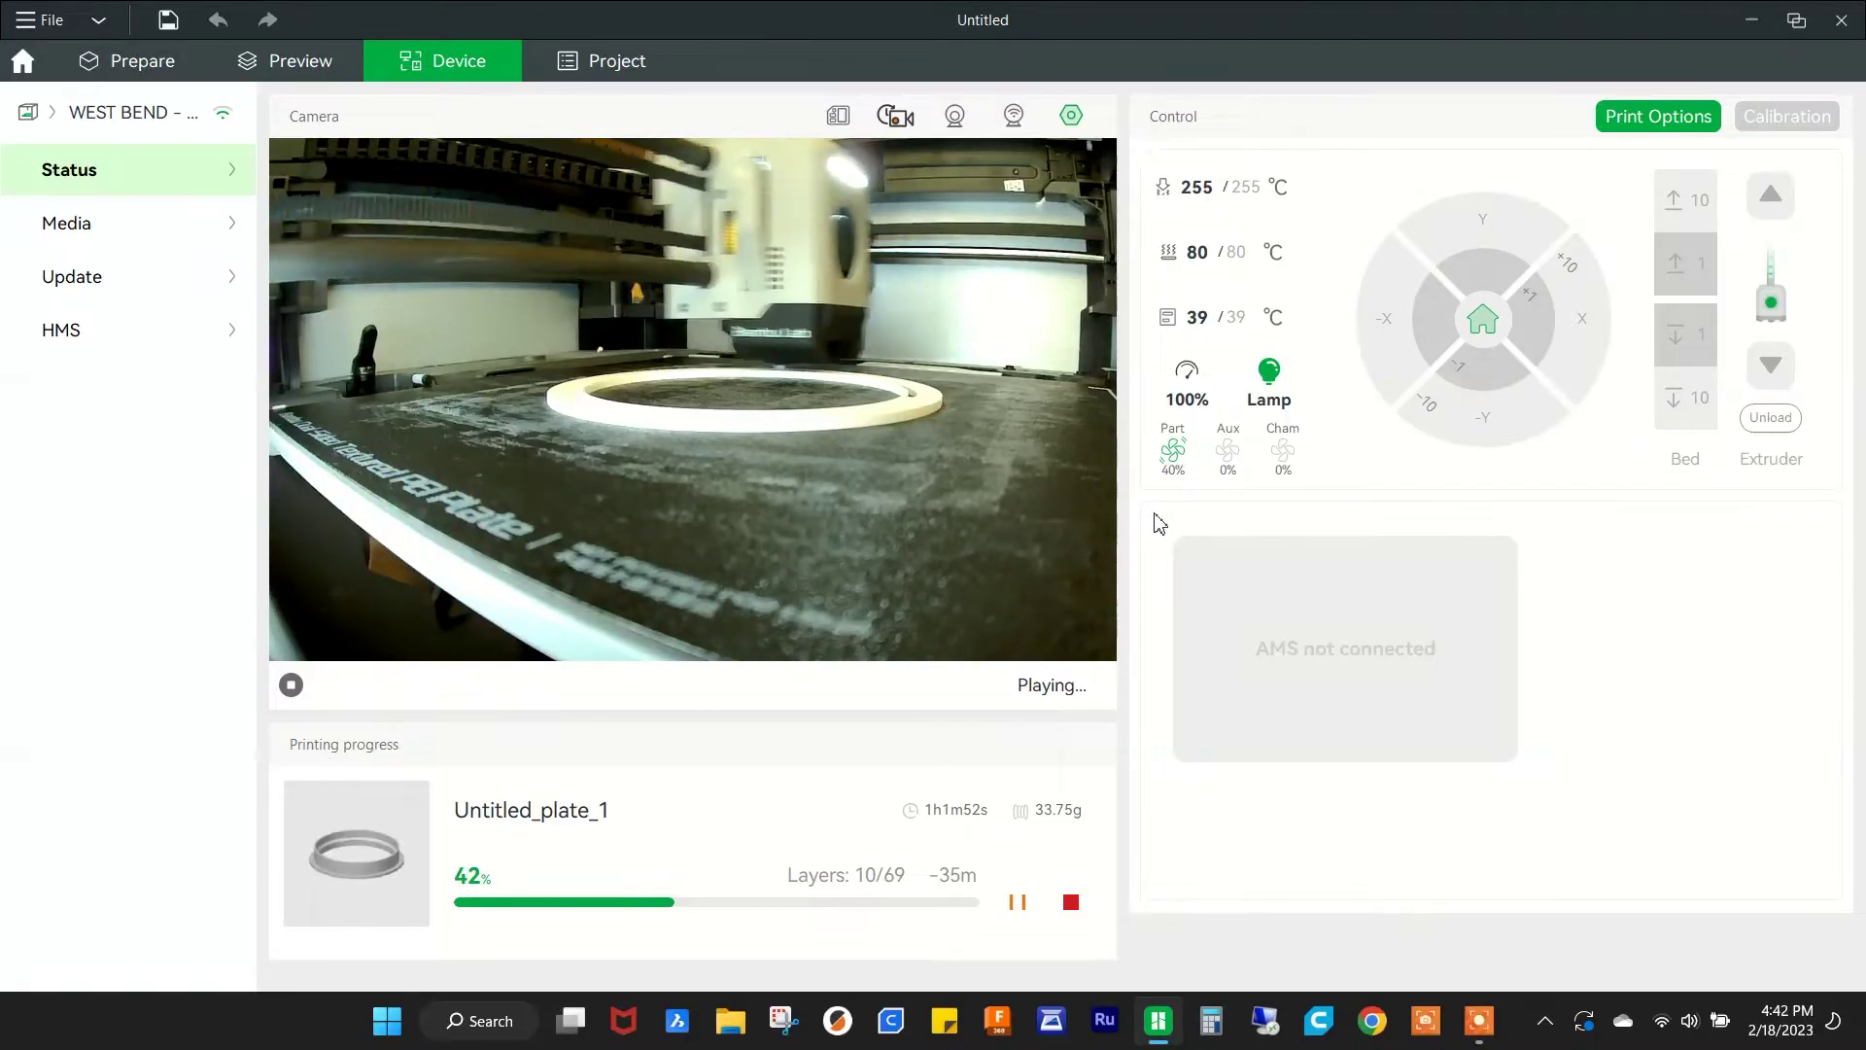
{"action": "left_click", "coordinate": [1273, 388]}
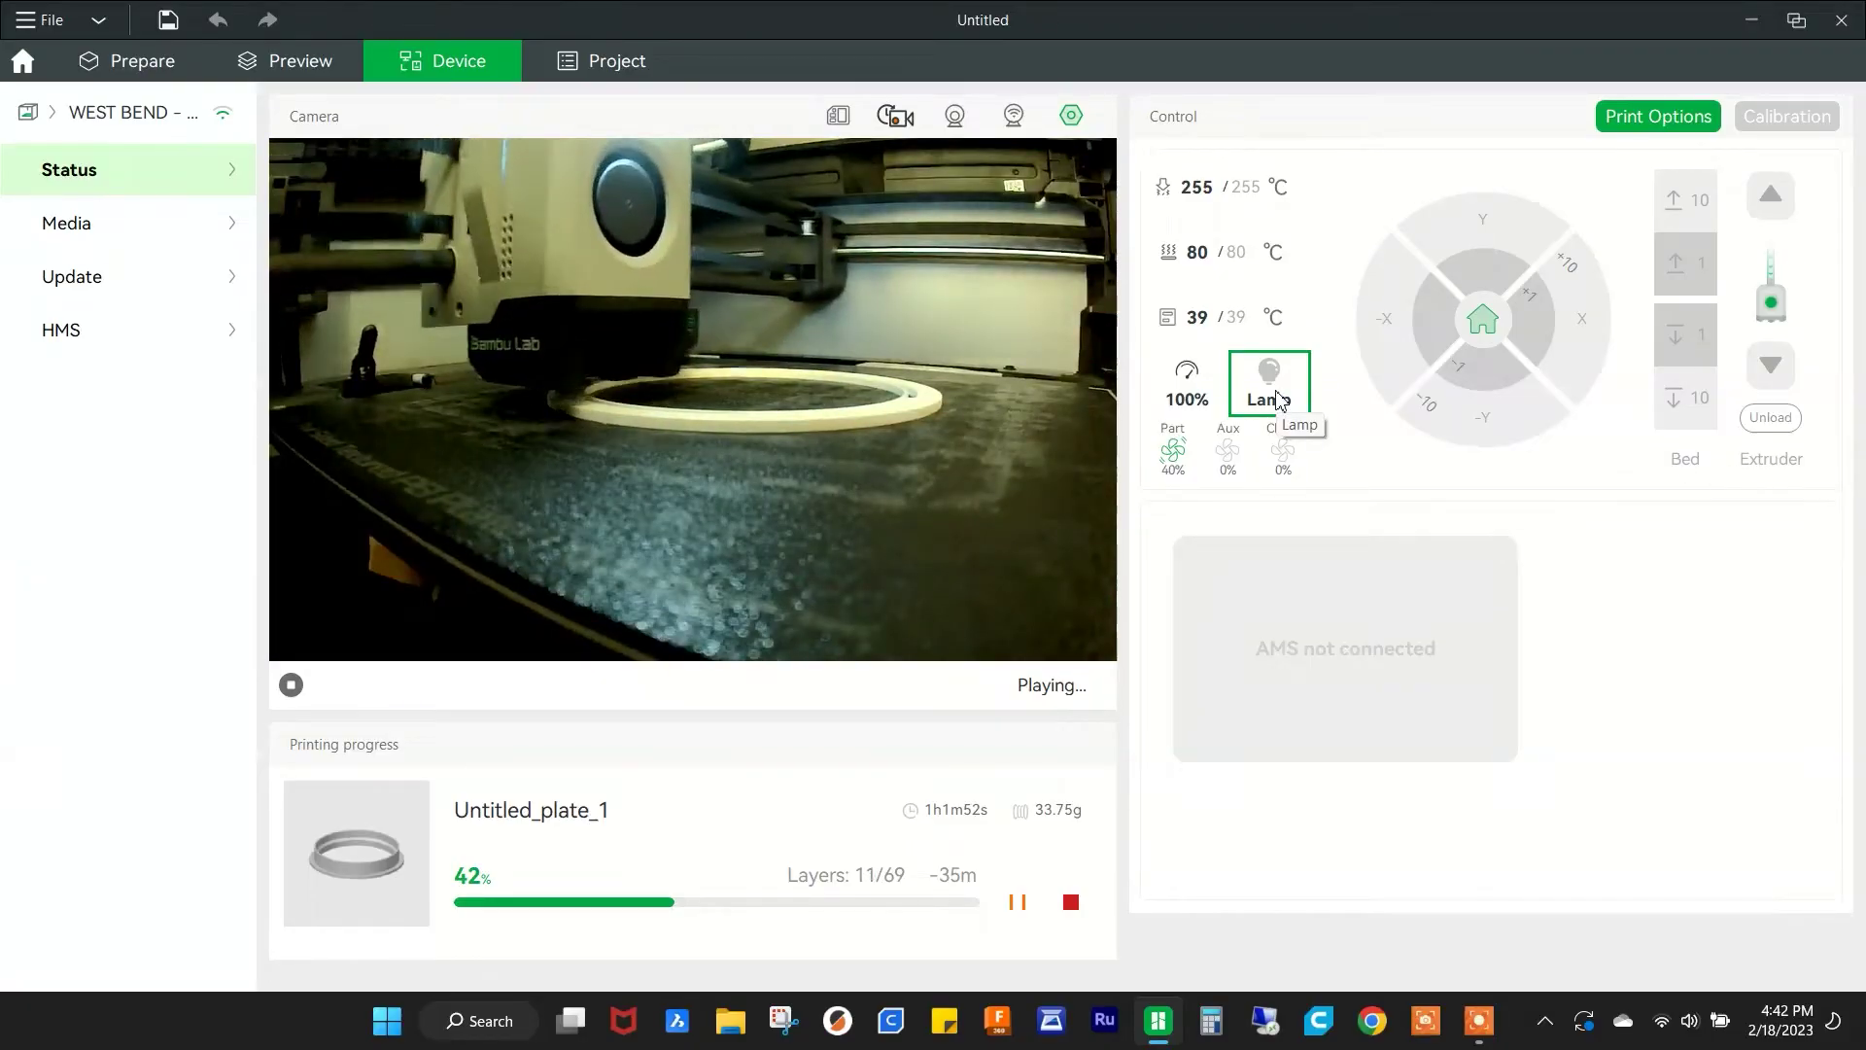
{"action": "left_click", "coordinate": [1276, 394]}
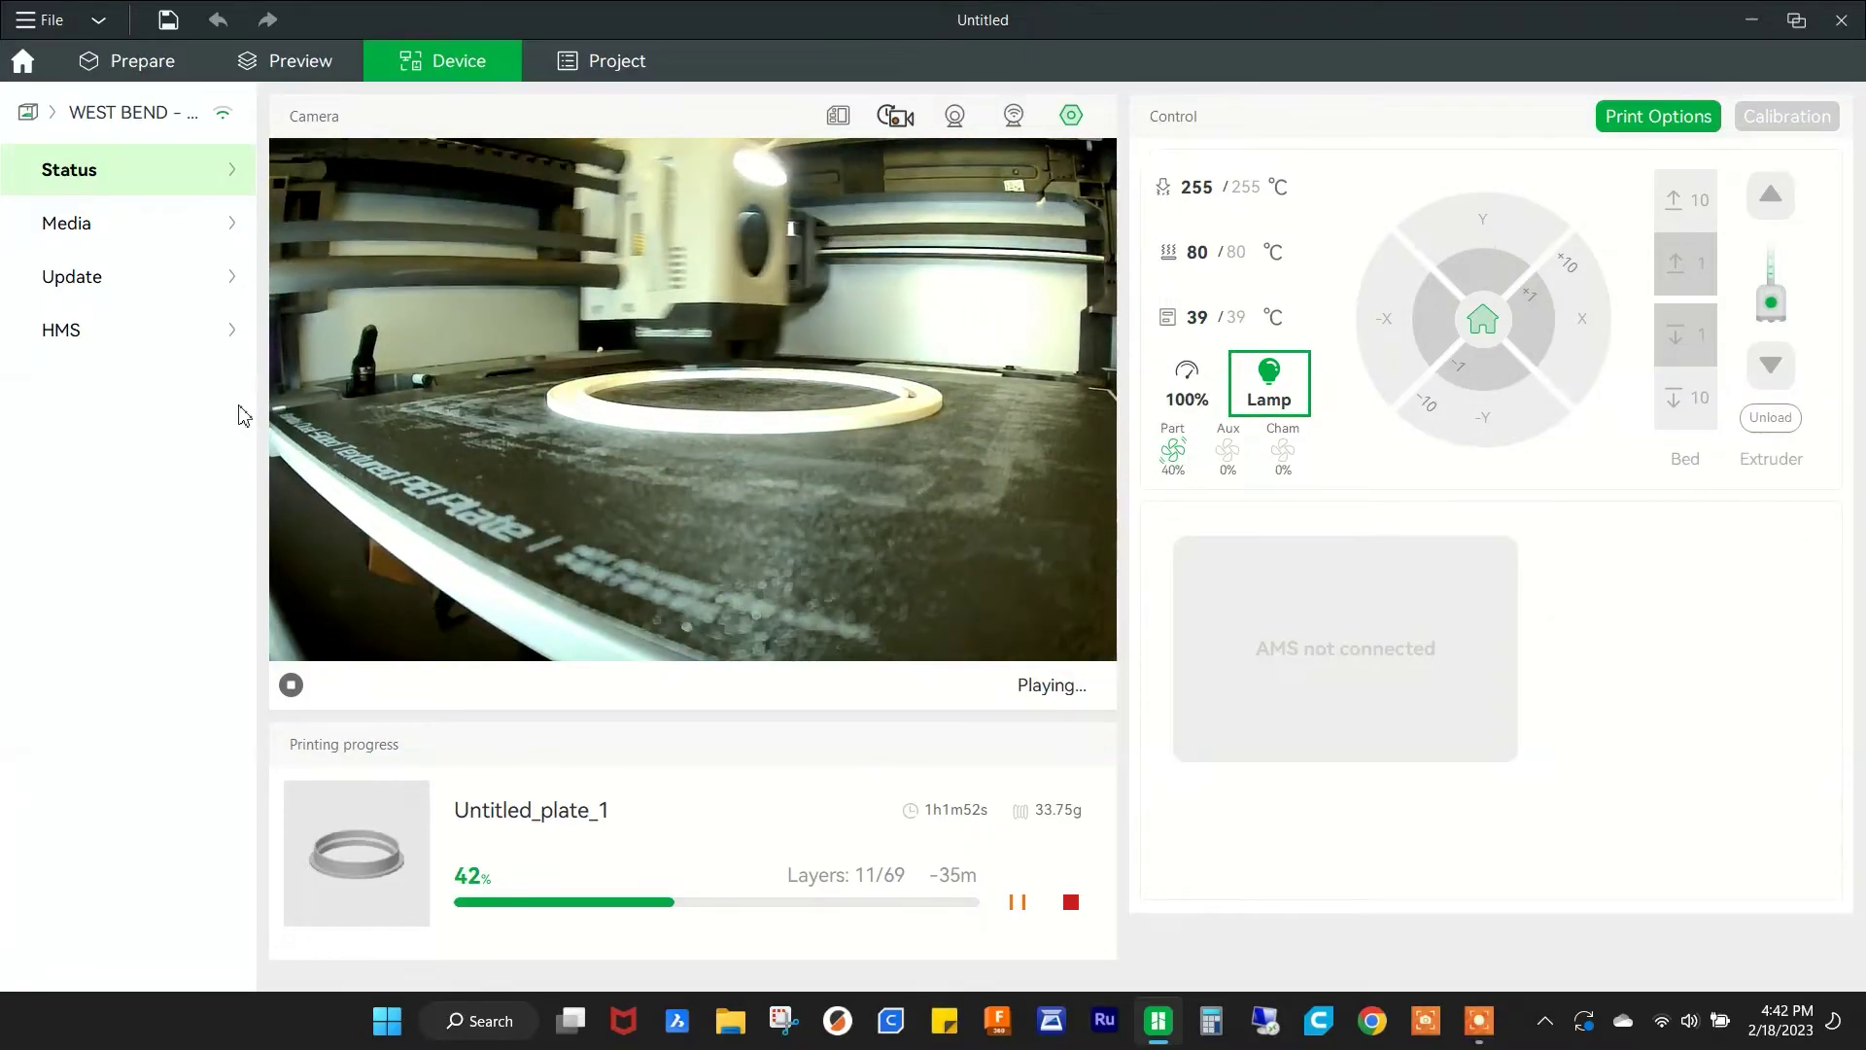
{"action": "left_click", "coordinate": [61, 118]}
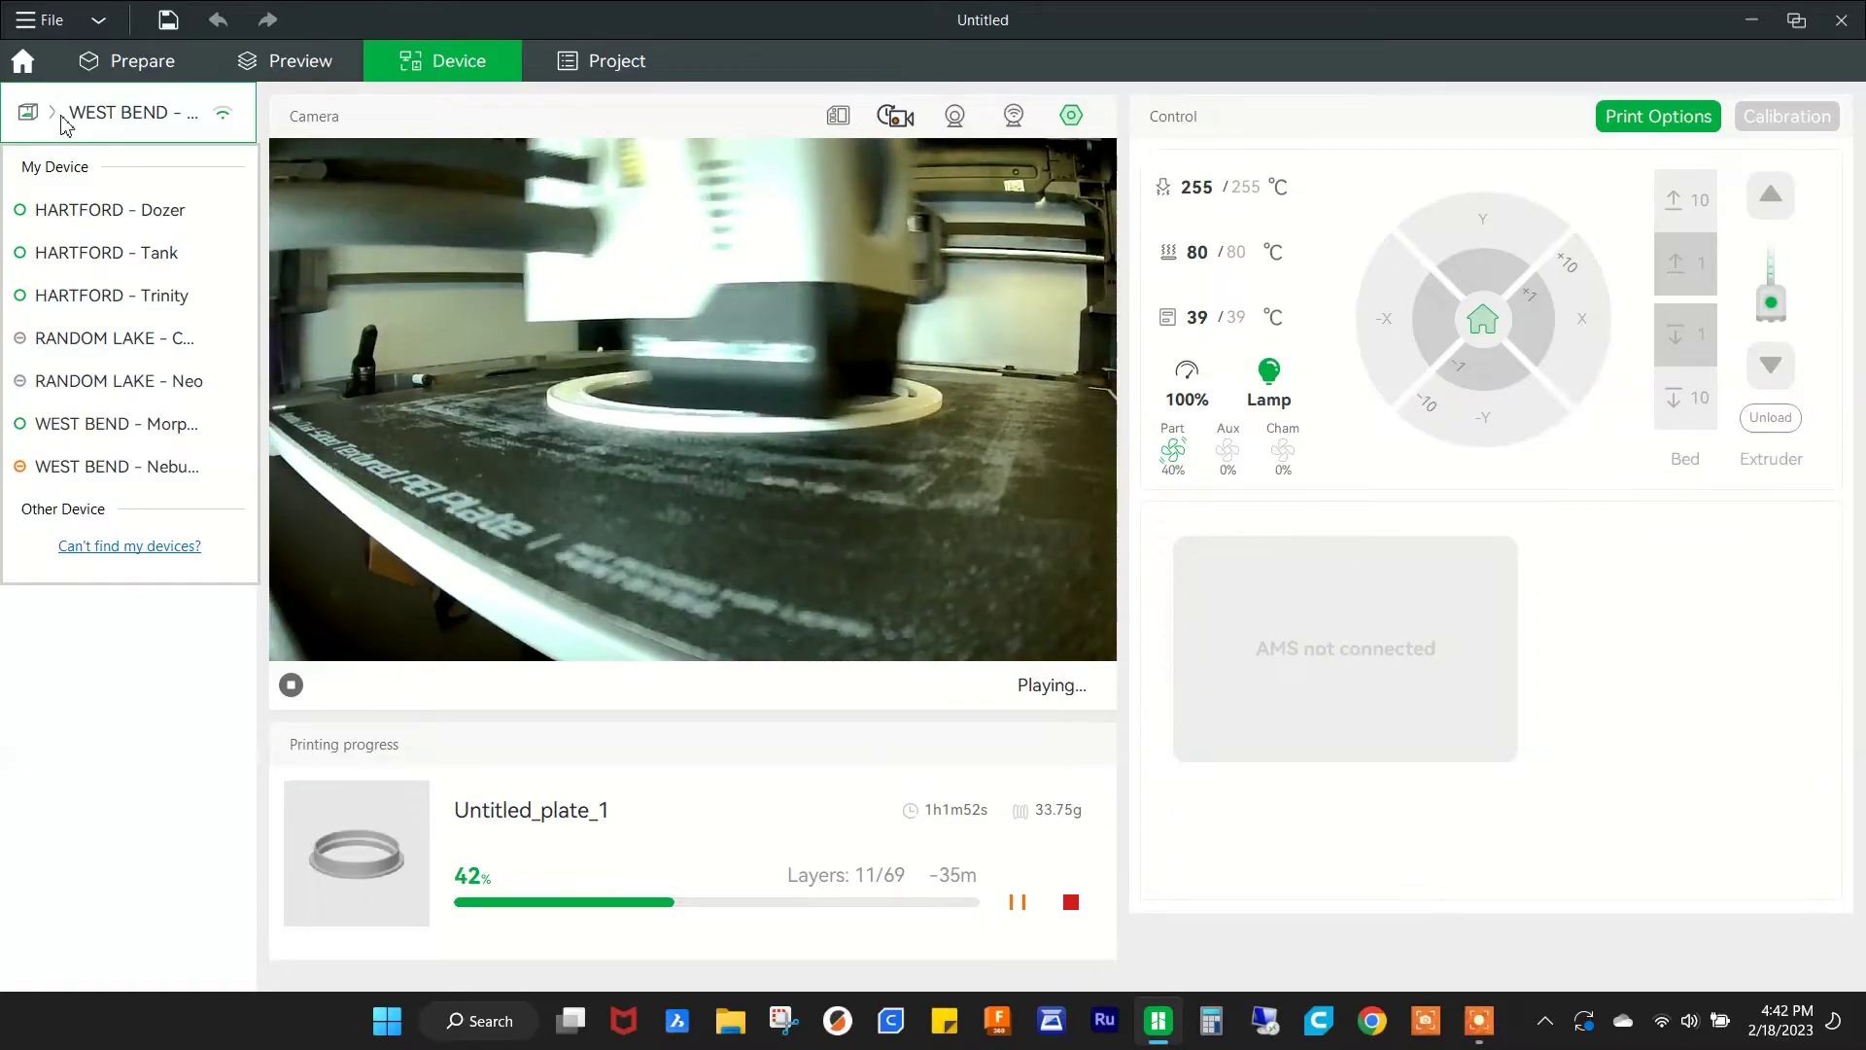
- Switch to HARTFORD - Dozer and dismiss the LAN Connection Failed message
{"action": "left_click", "coordinate": [110, 210]}
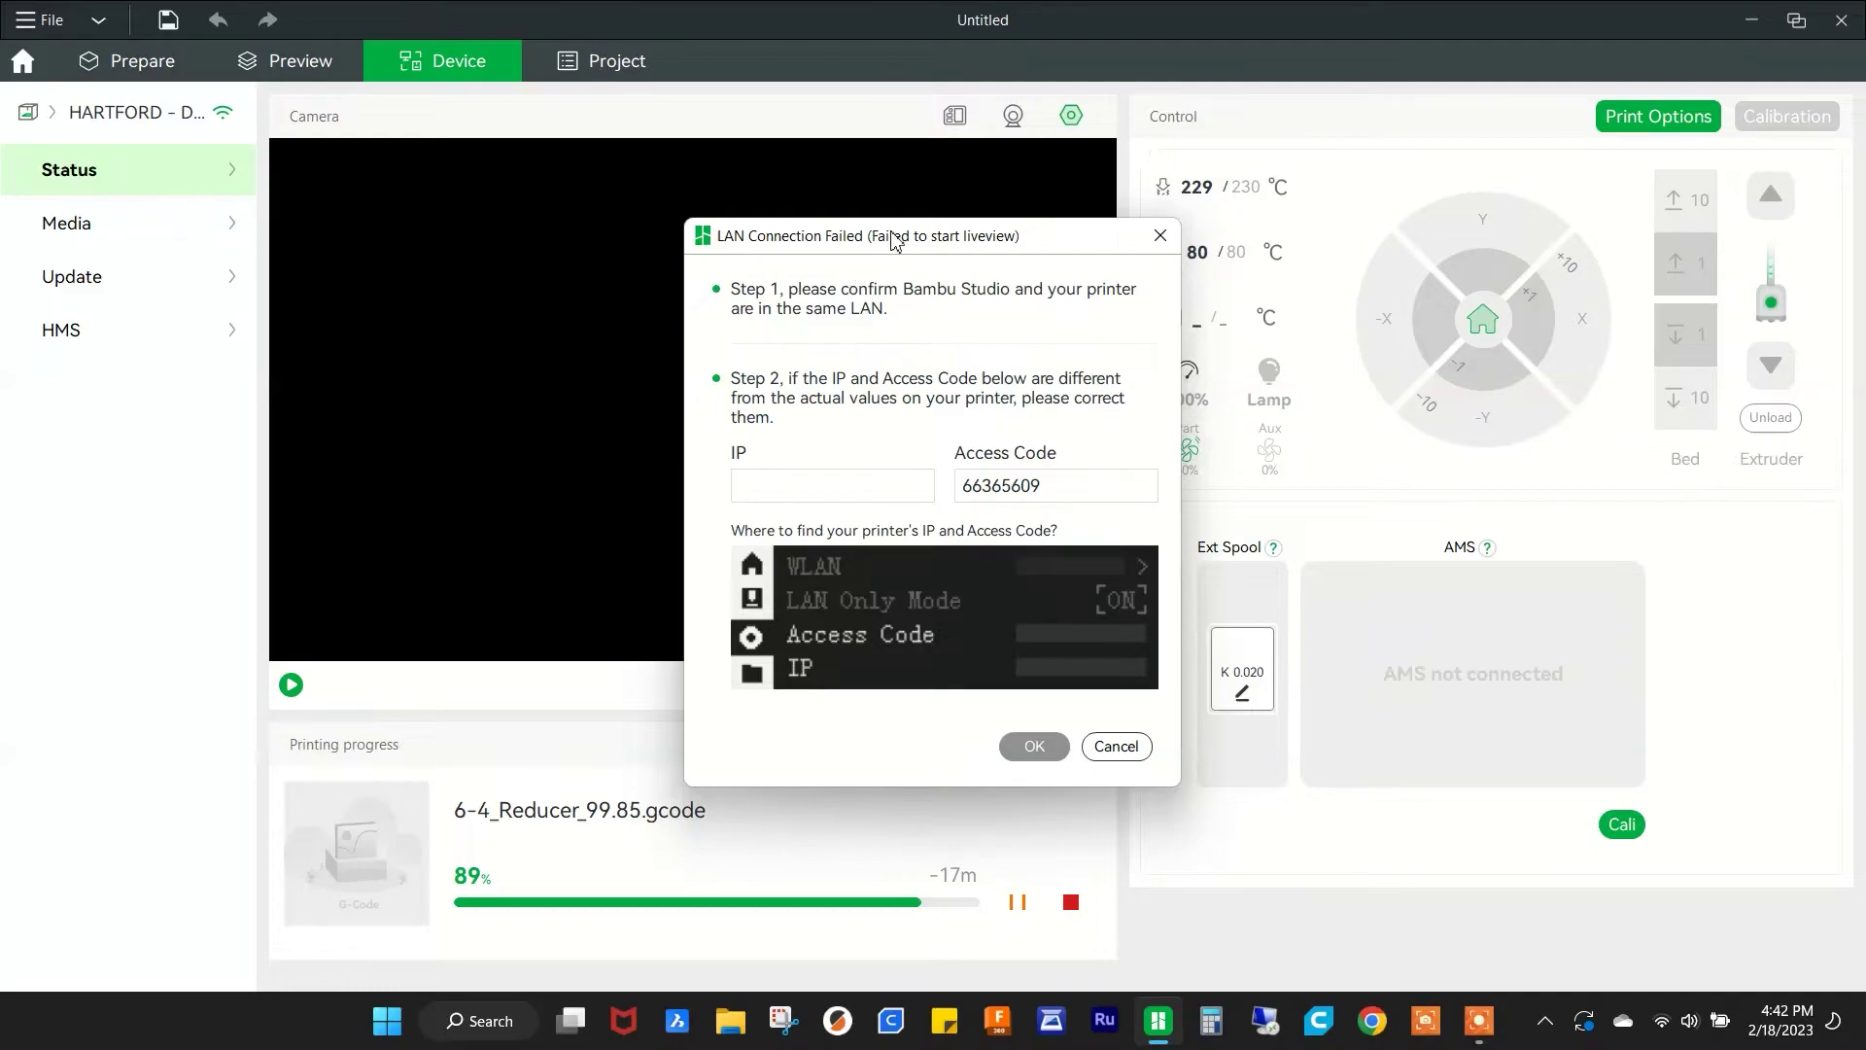
{"action": "left_click_drag", "start_coordinate": [890, 240], "coordinate": [859, 233]}
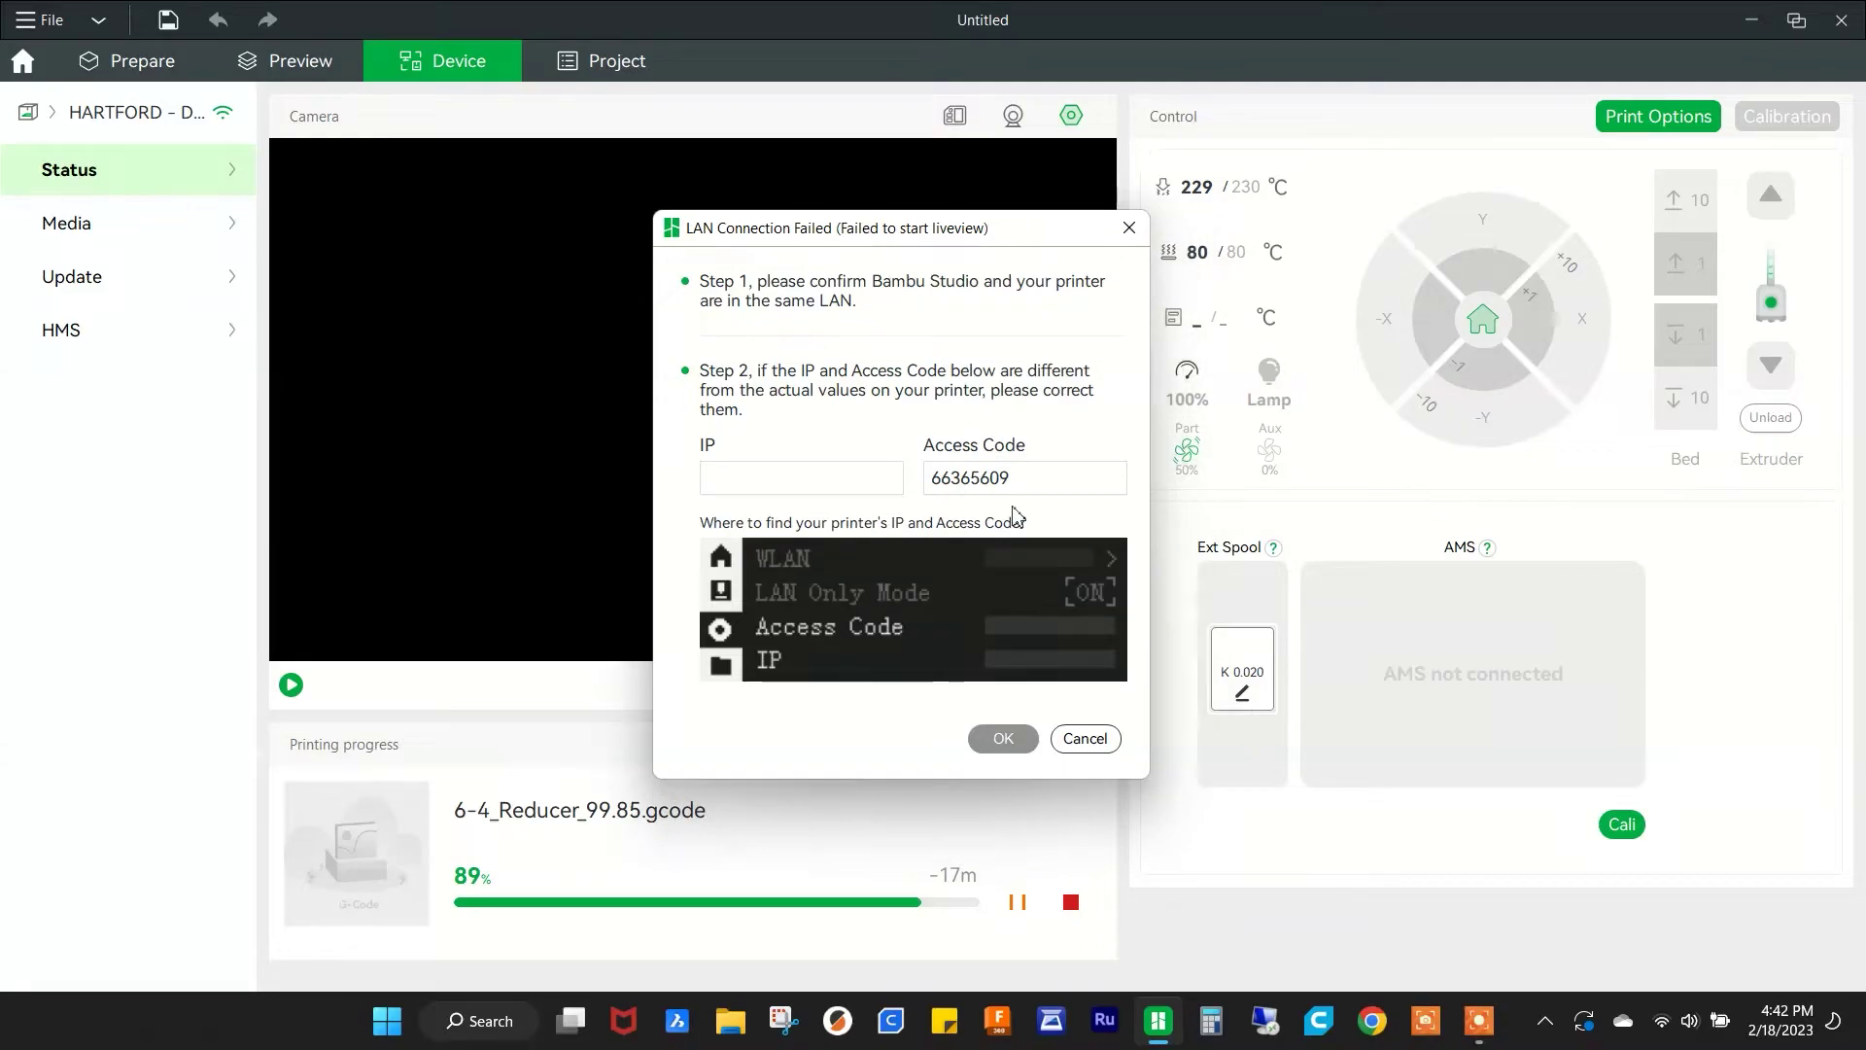
{"action": "left_click", "coordinate": [1098, 746]}
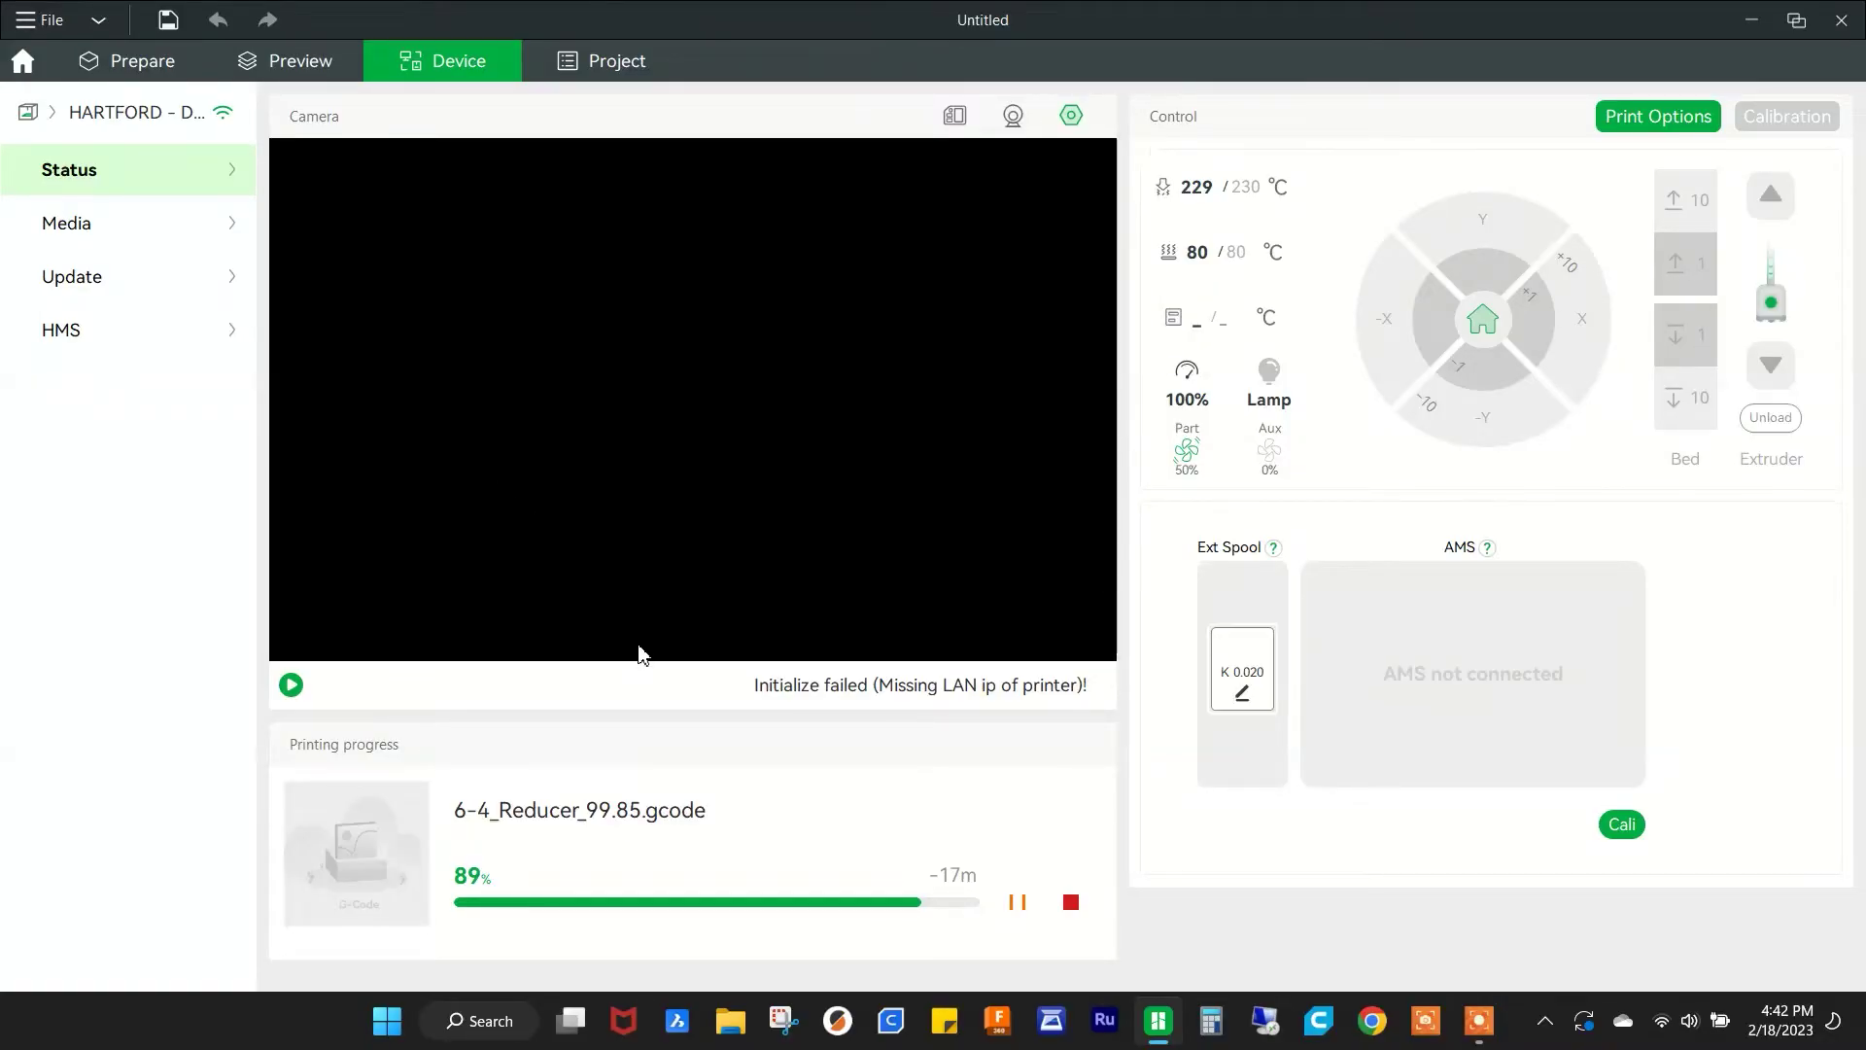
{"action": "left_click", "coordinate": [81, 117]}
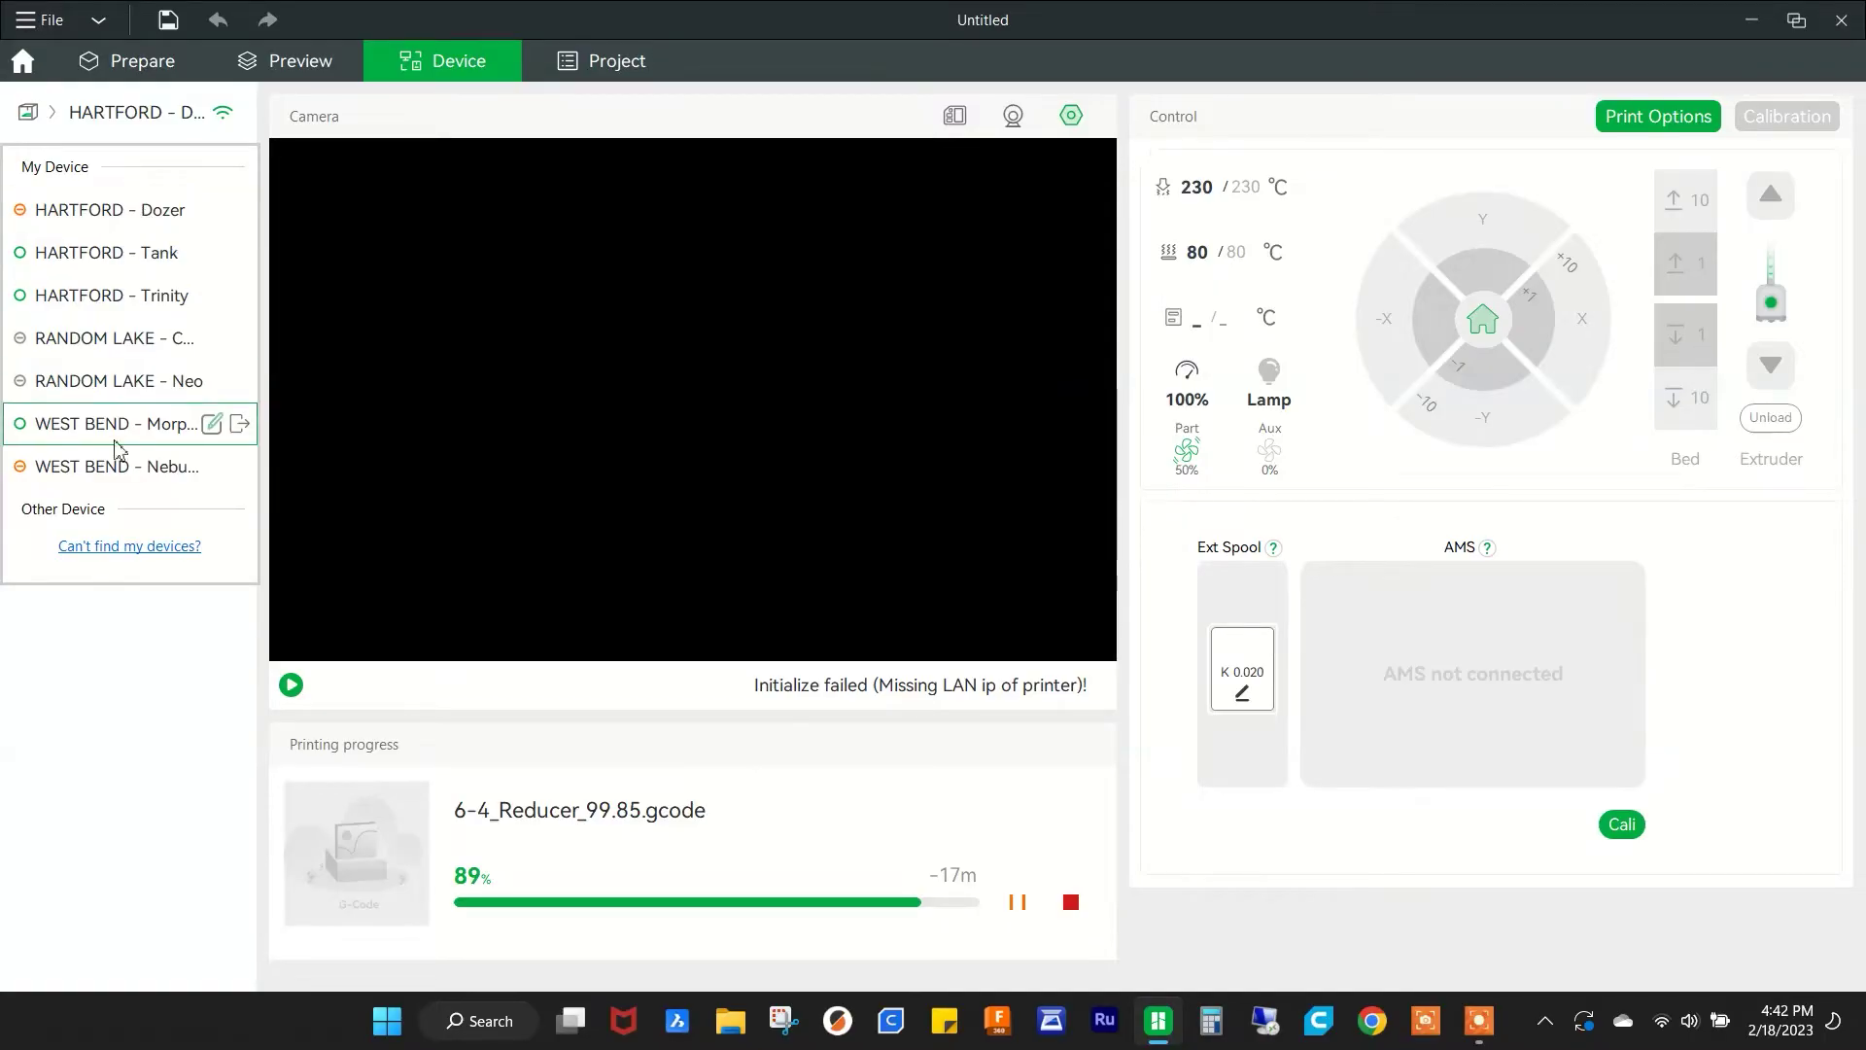
{"action": "left_click", "coordinate": [143, 663]}
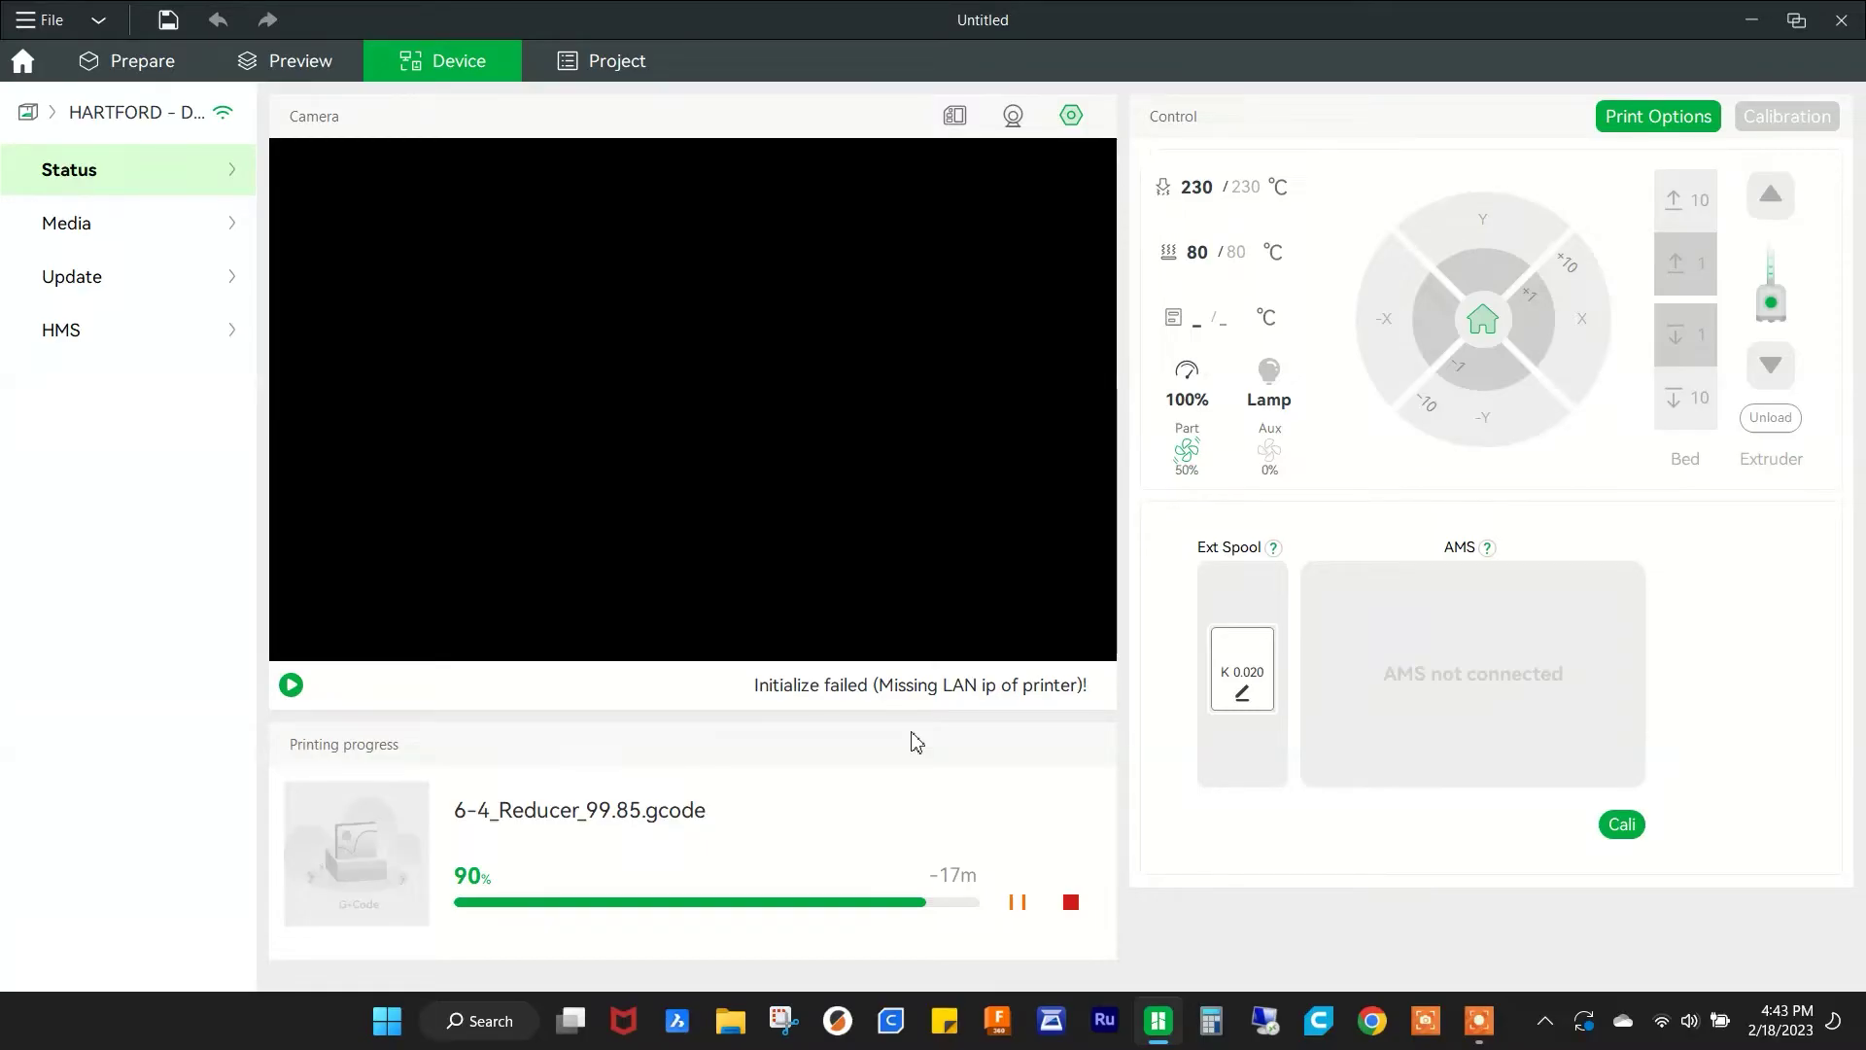
{"action": "left_click", "coordinate": [58, 115]}
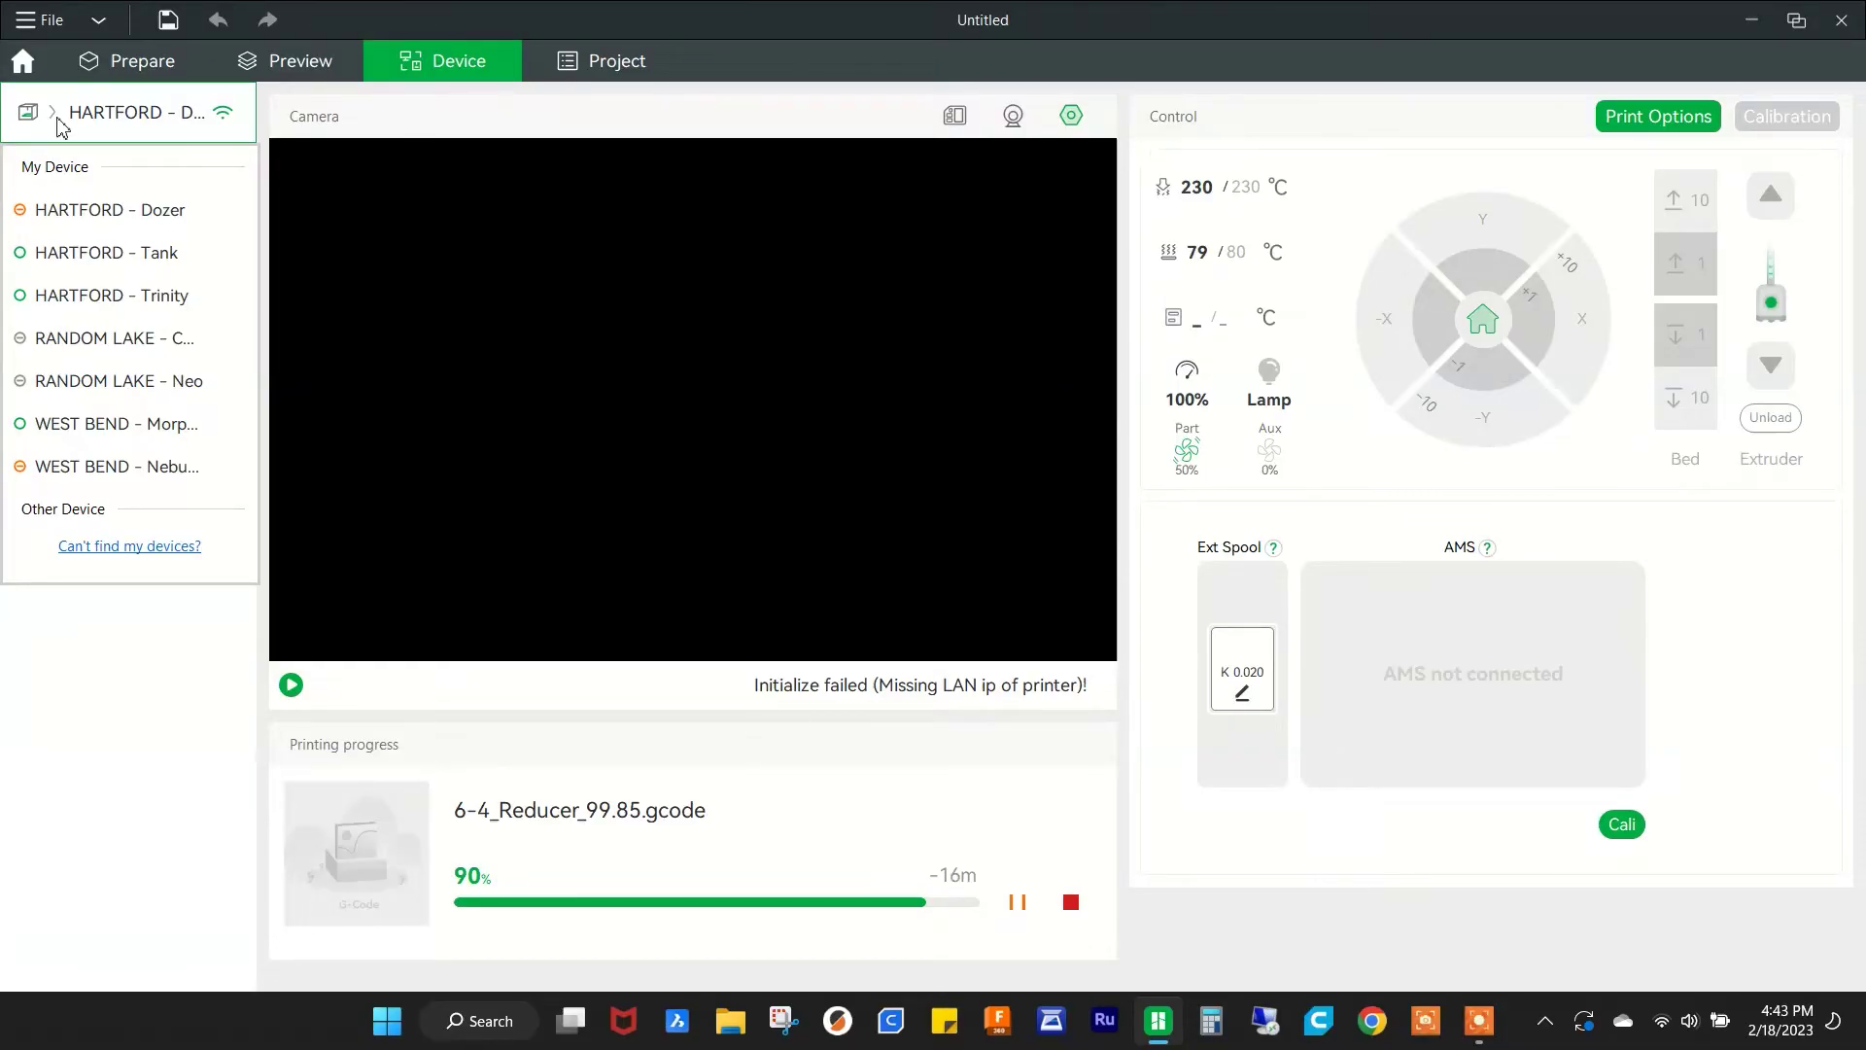
{"action": "left_click", "coordinate": [735, 847]}
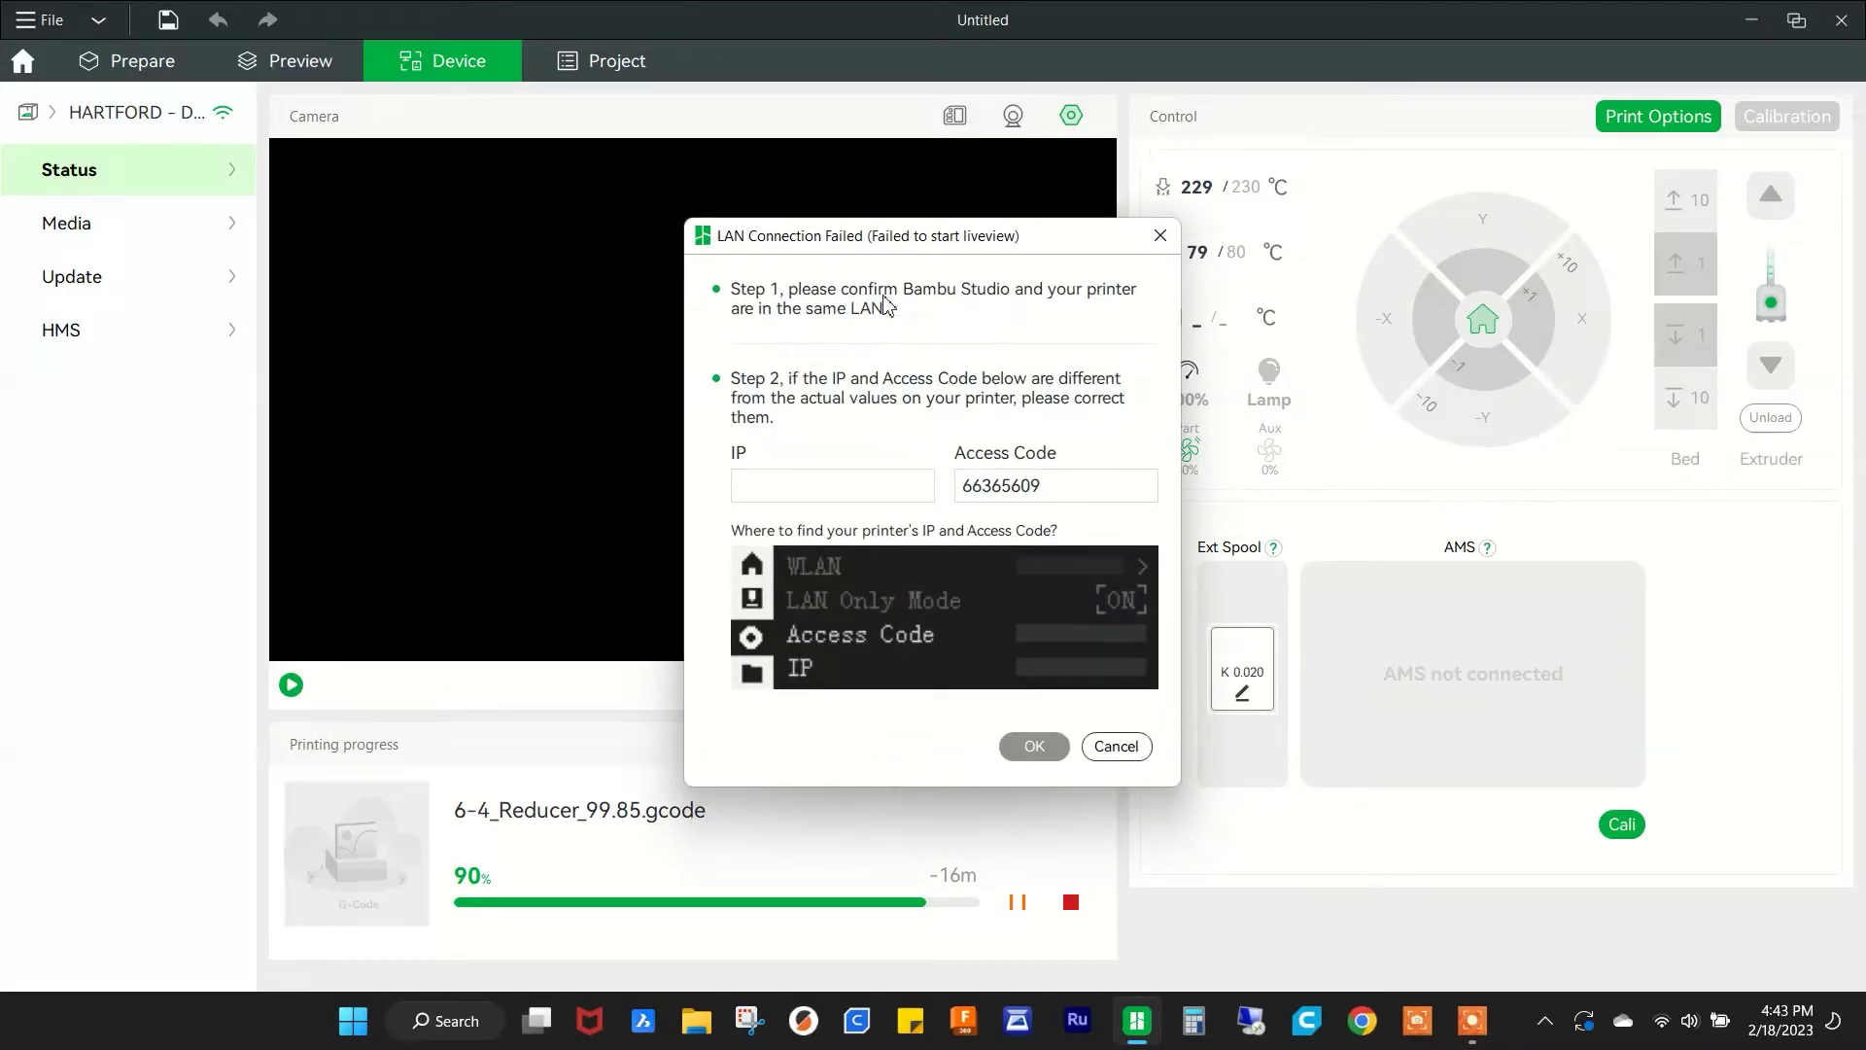
- Dismiss the LAN failure again, switch back to a WEST BEND printer, and return to Prepare
{"action": "left_click_drag", "start_coordinate": [891, 253], "coordinate": [860, 255]}
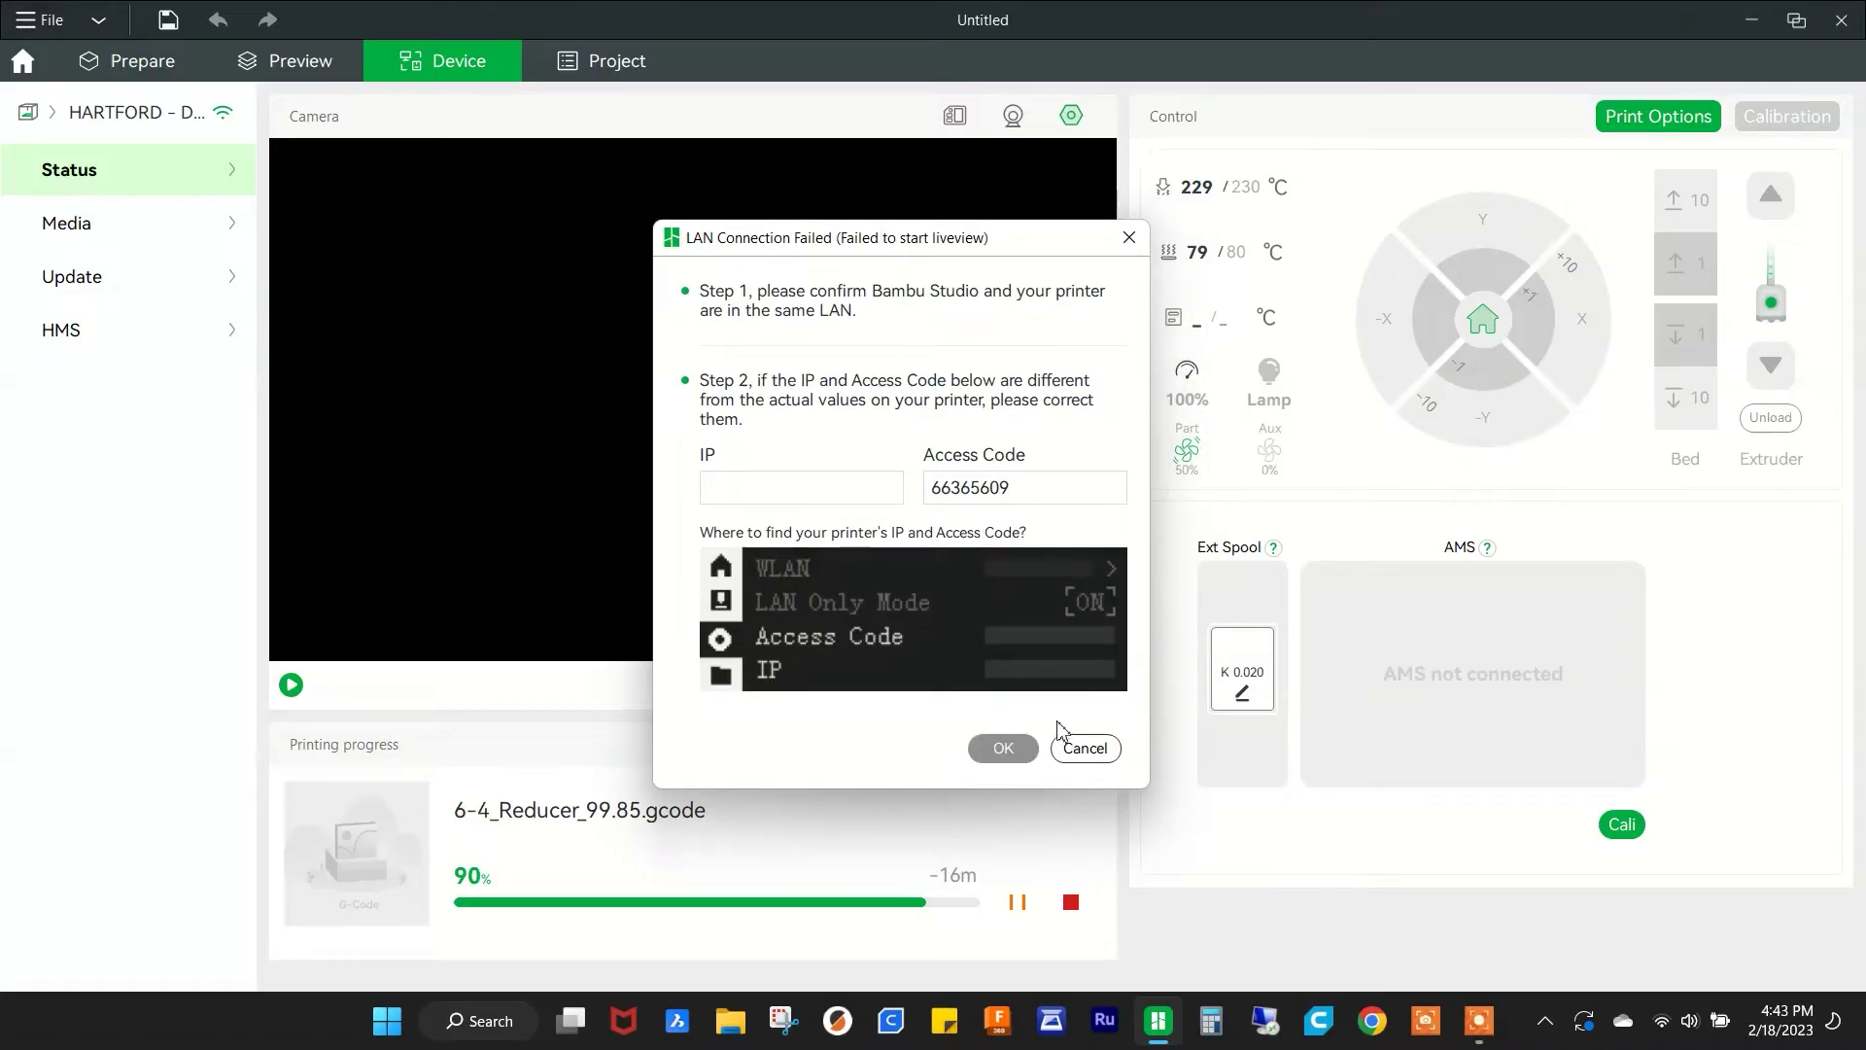
{"action": "left_click", "coordinate": [1085, 748]}
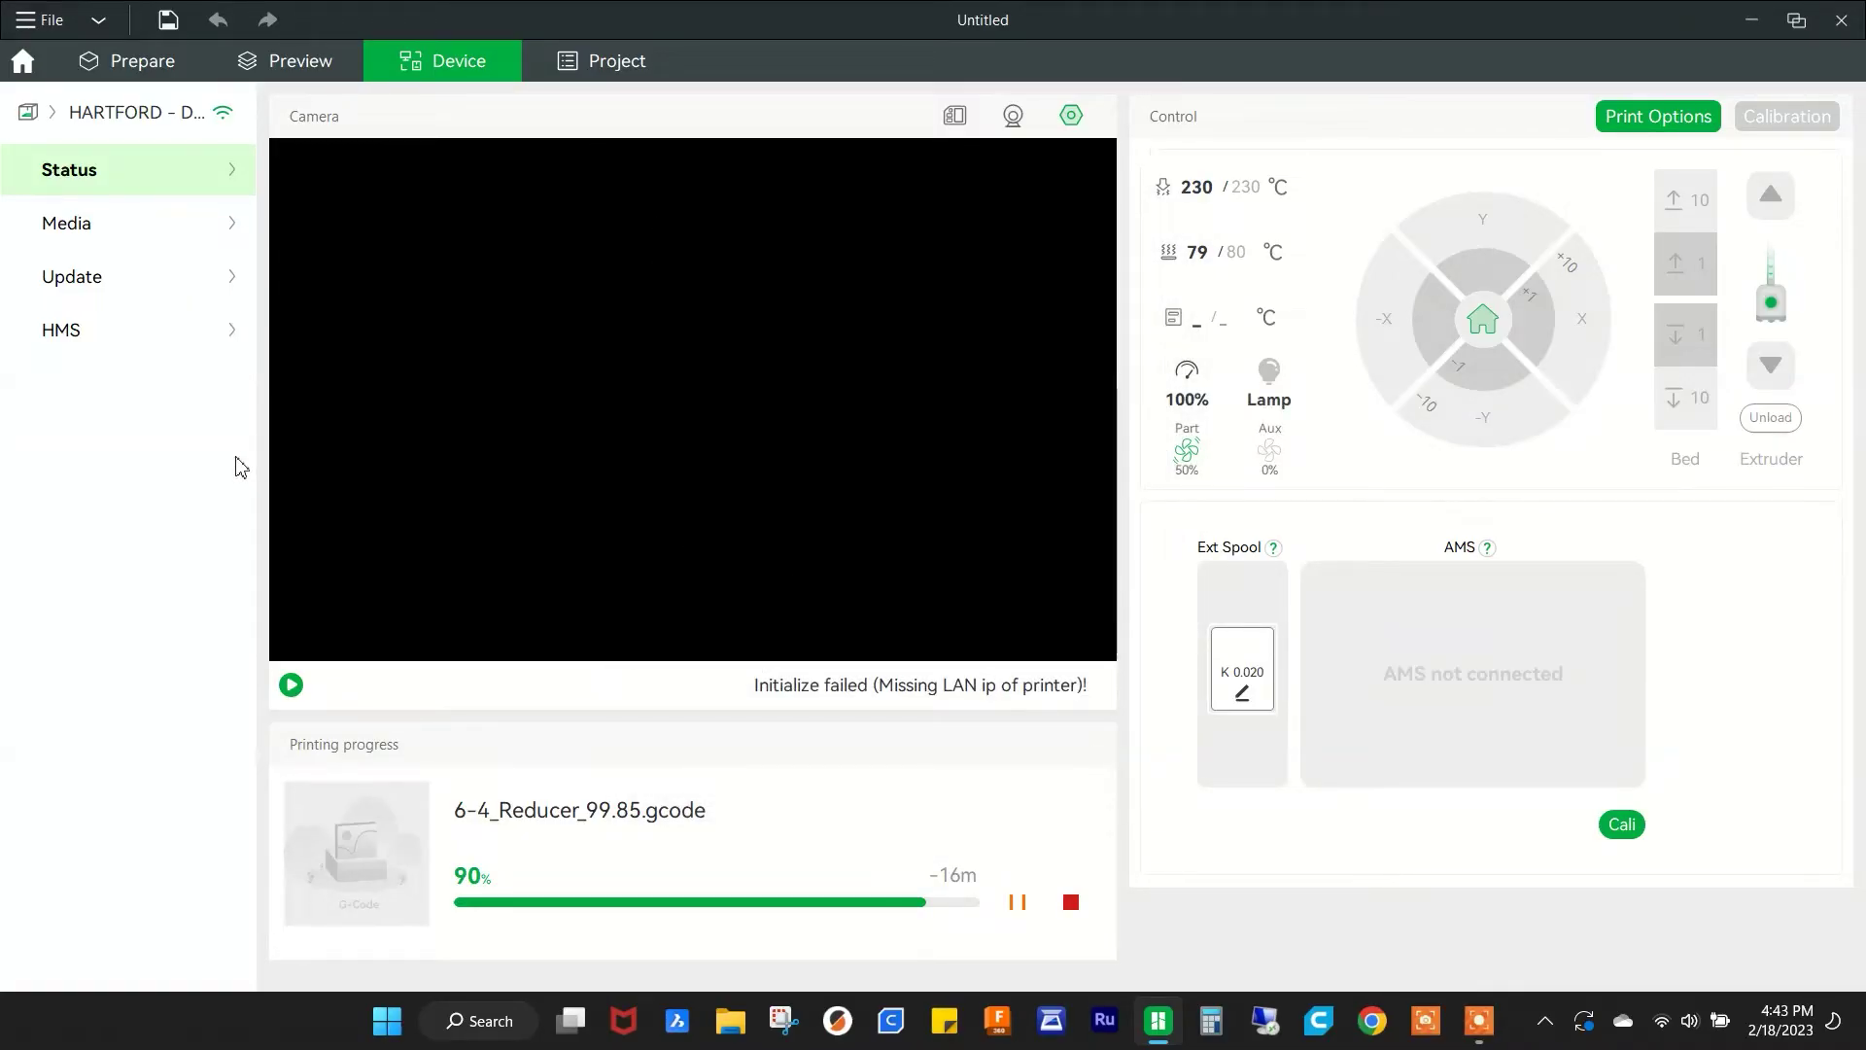
{"action": "left_click", "coordinate": [54, 117]}
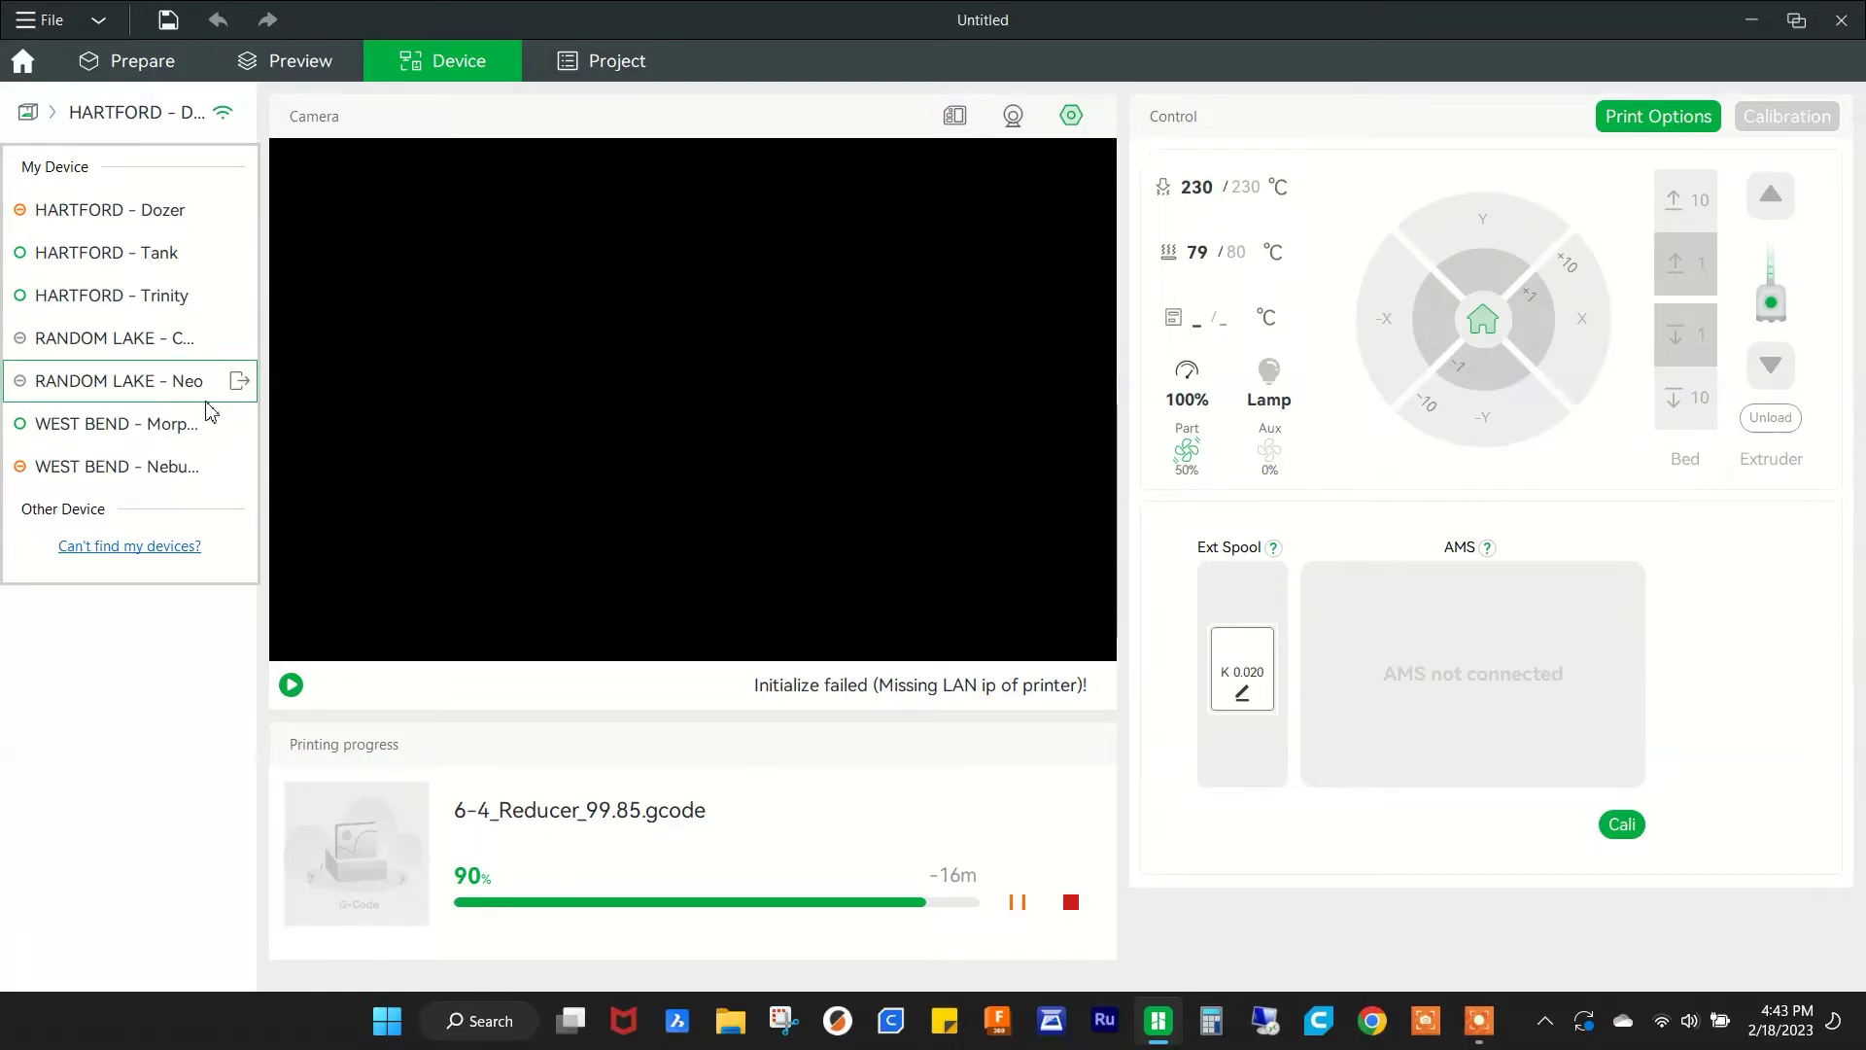
{"action": "left_click", "coordinate": [190, 426]}
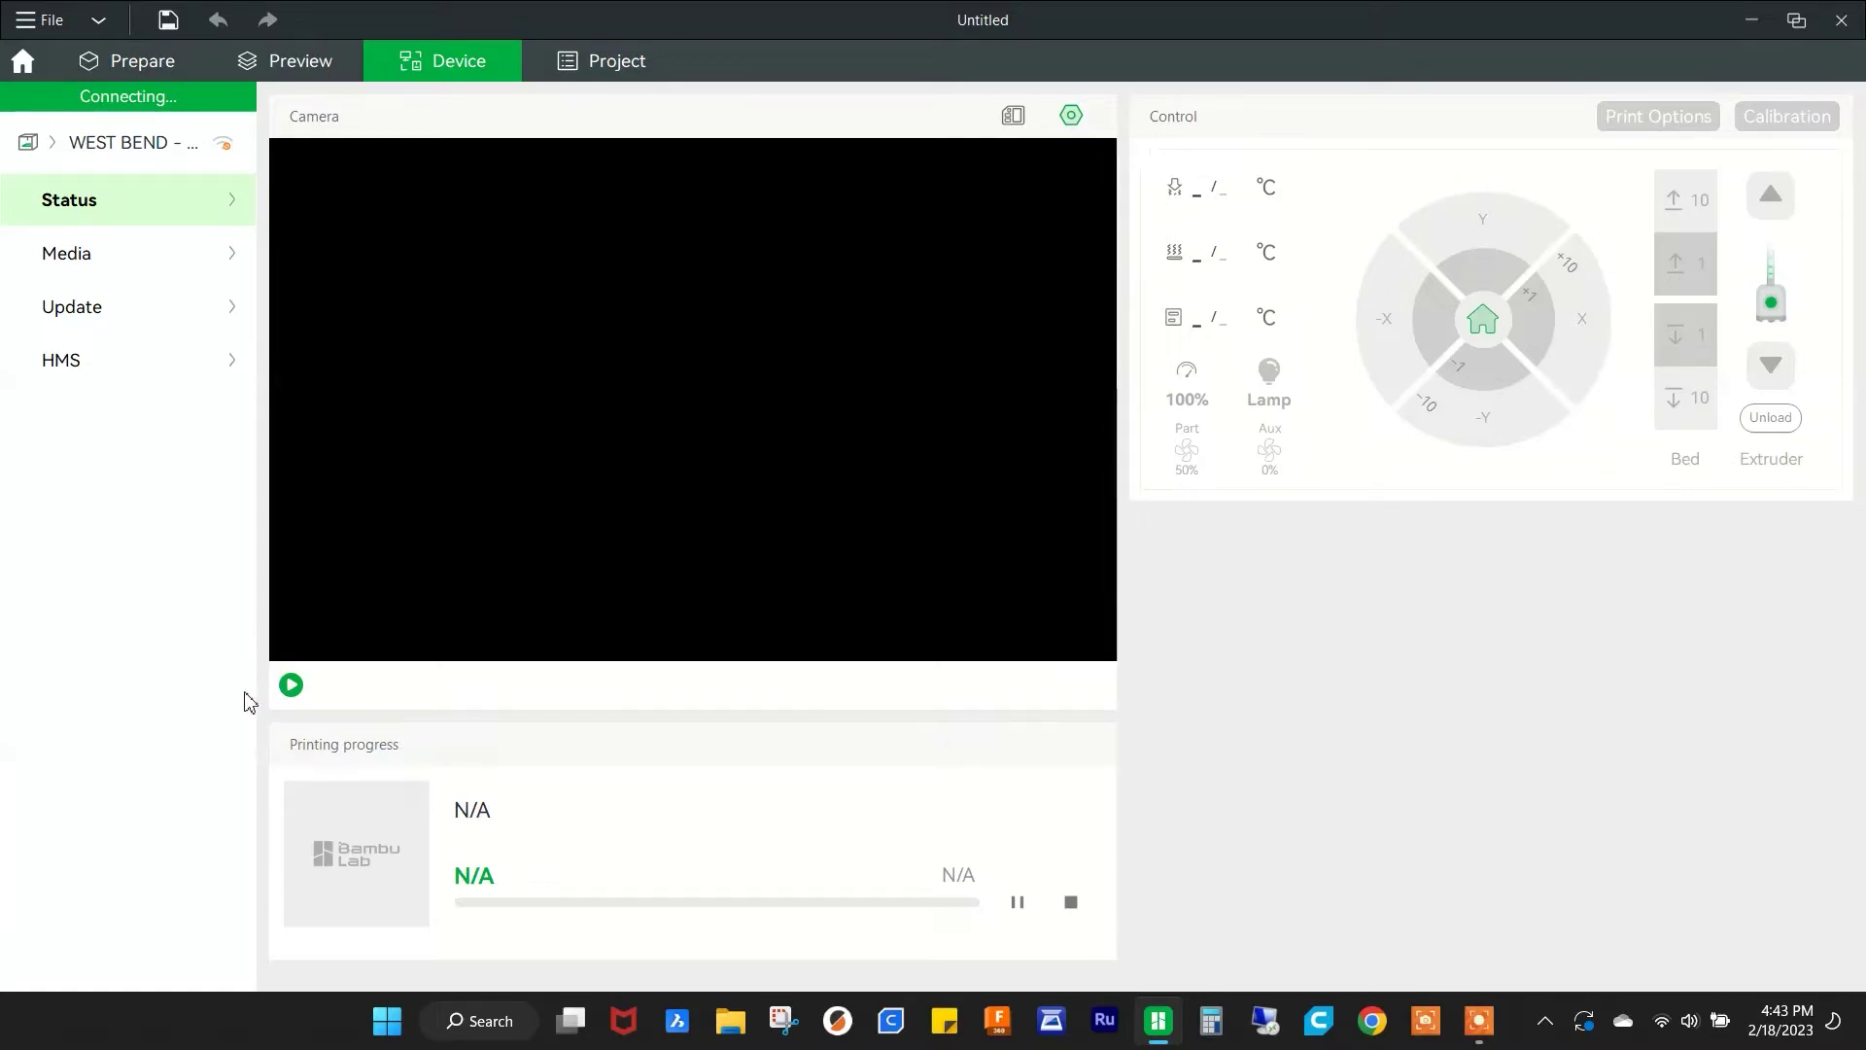
{"action": "left_click", "coordinate": [135, 66]}
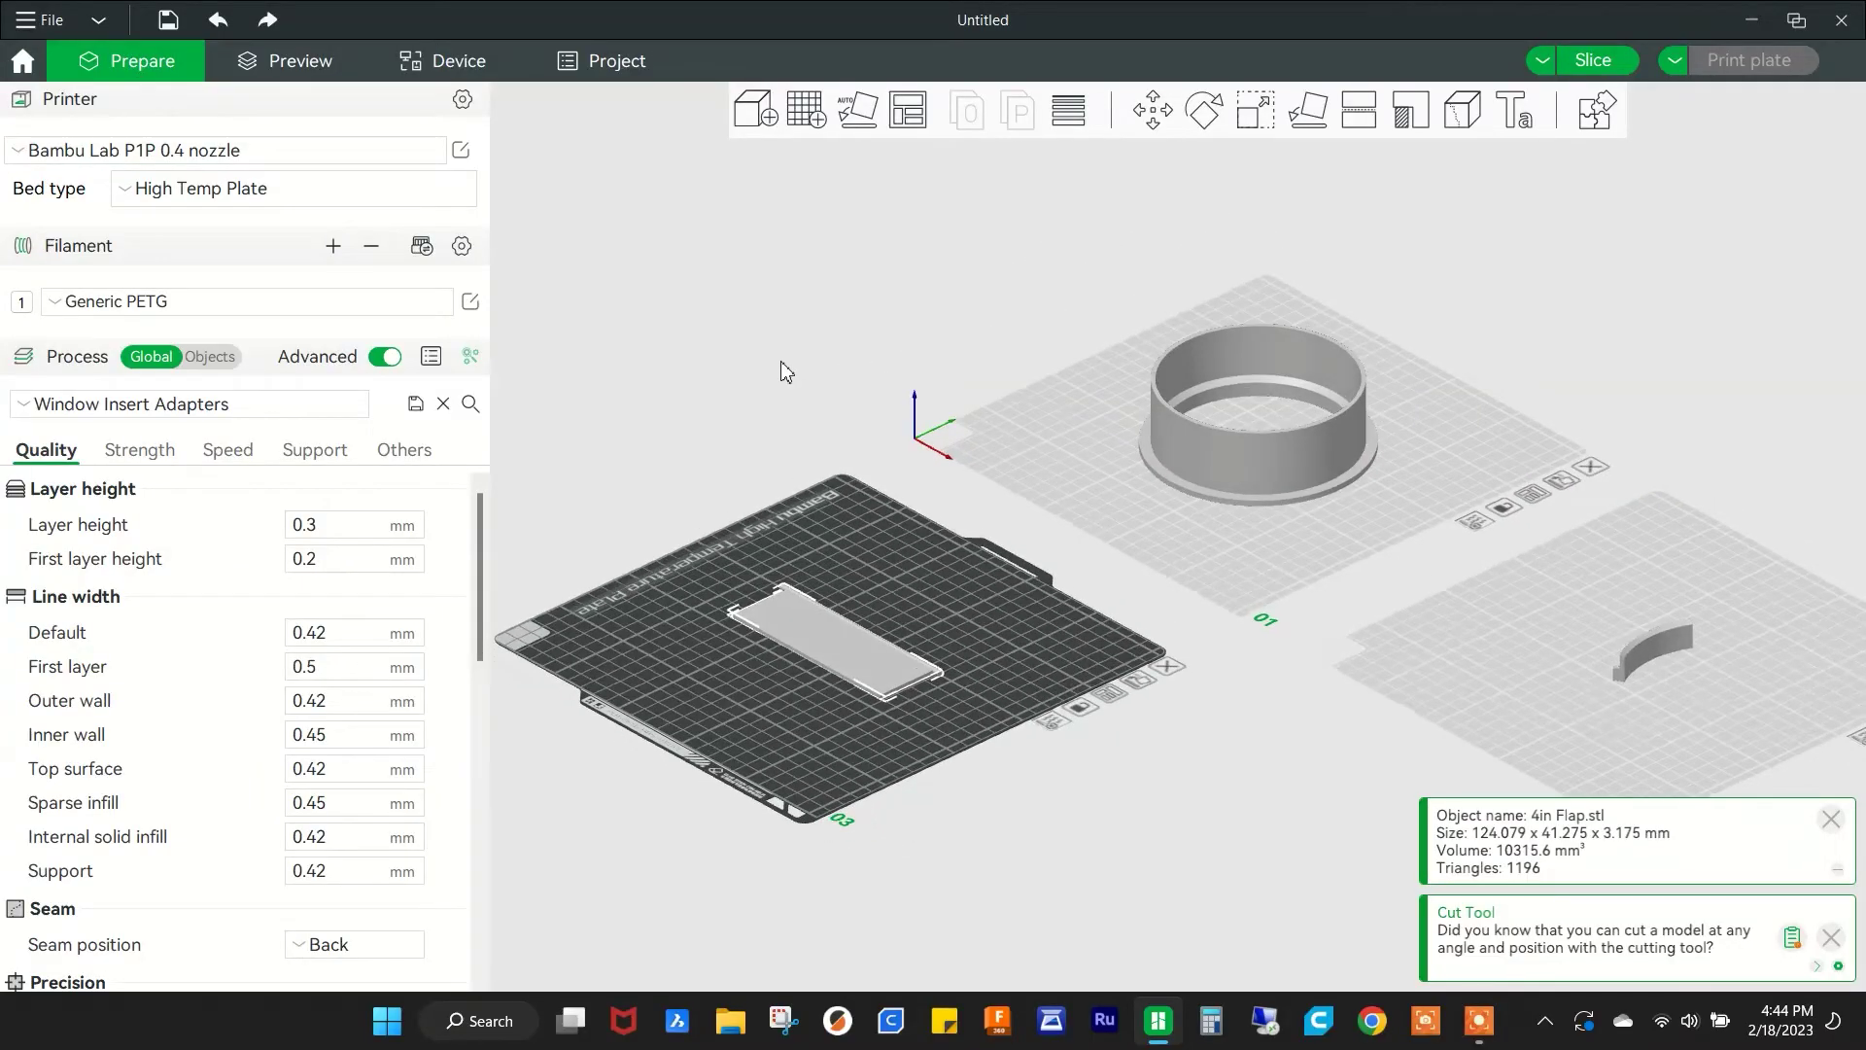
{"action": "left_click", "coordinate": [1831, 820]}
{"action": "left_click", "coordinate": [1830, 936]}
{"action": "scroll", "coordinate": [1317, 797], "scroll_direction": "down", "scroll_amount": 3}
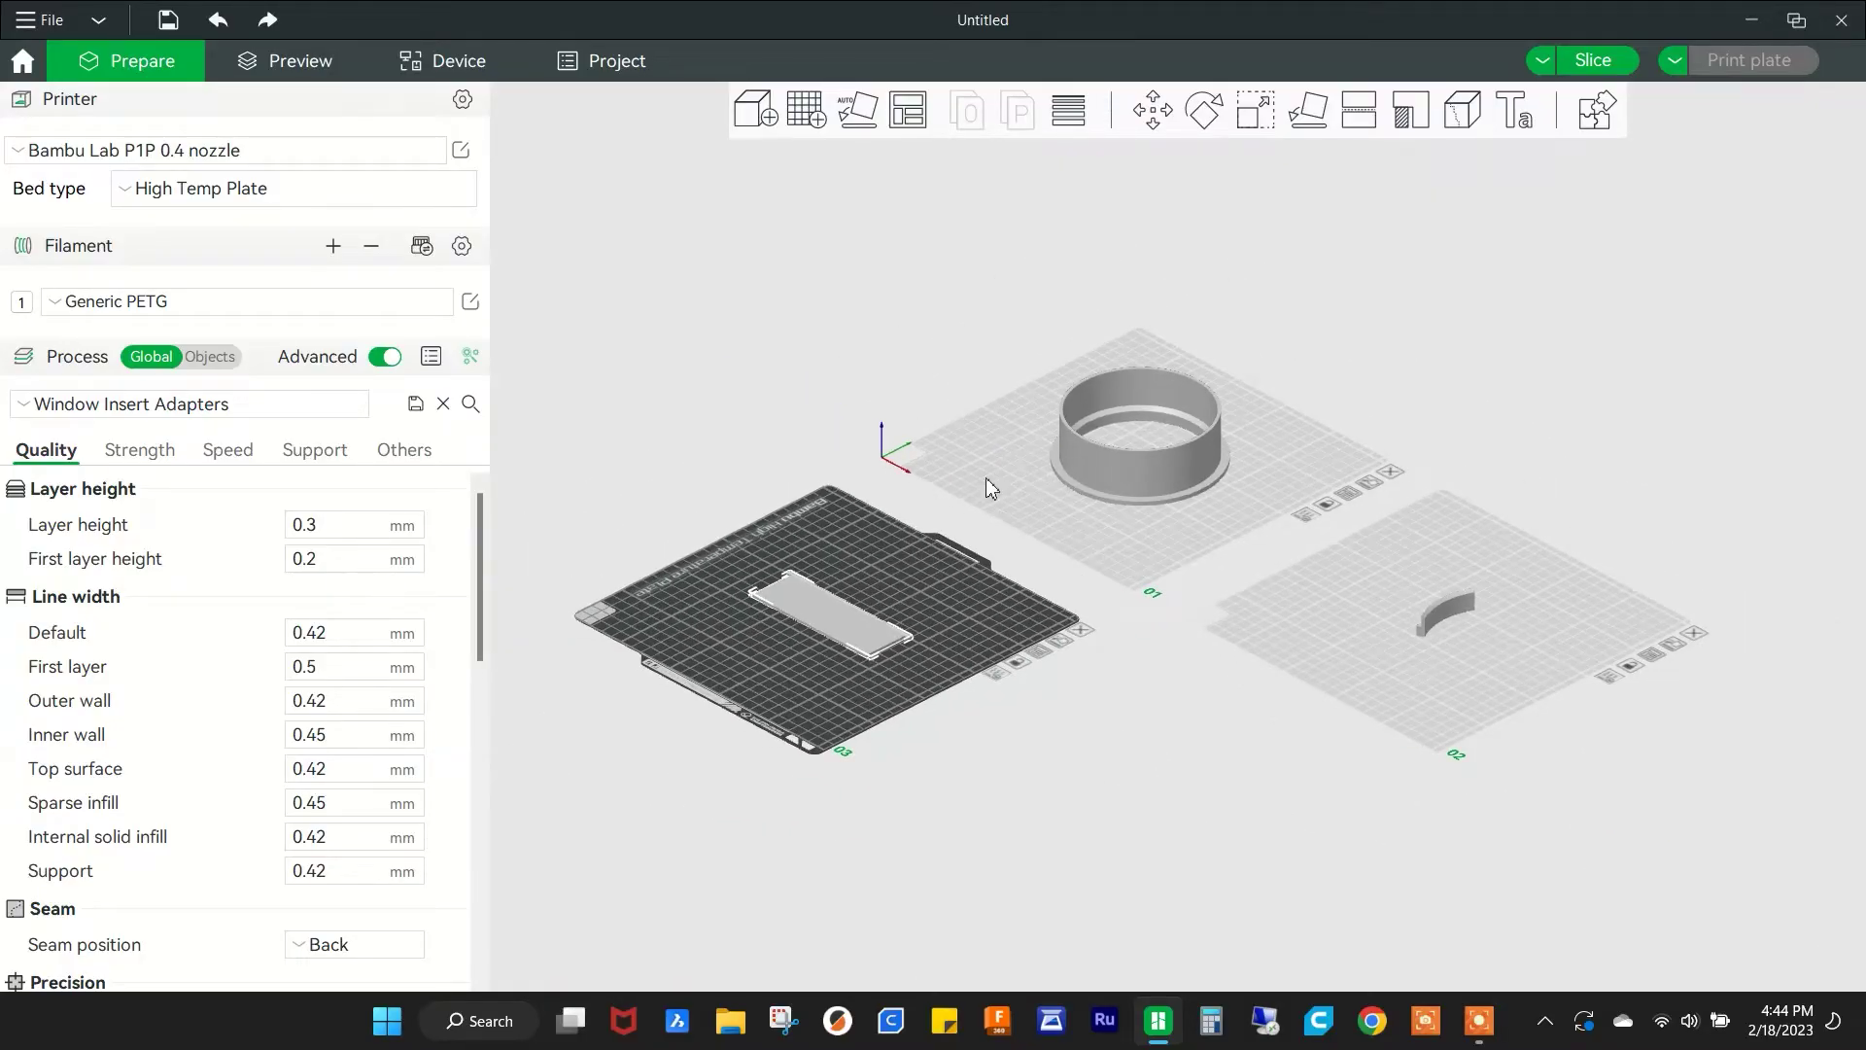
{"action": "scroll", "coordinate": [887, 325], "scroll_direction": "up", "scroll_amount": 2}
{"action": "scroll", "coordinate": [803, 311], "scroll_direction": "up", "scroll_amount": 2}
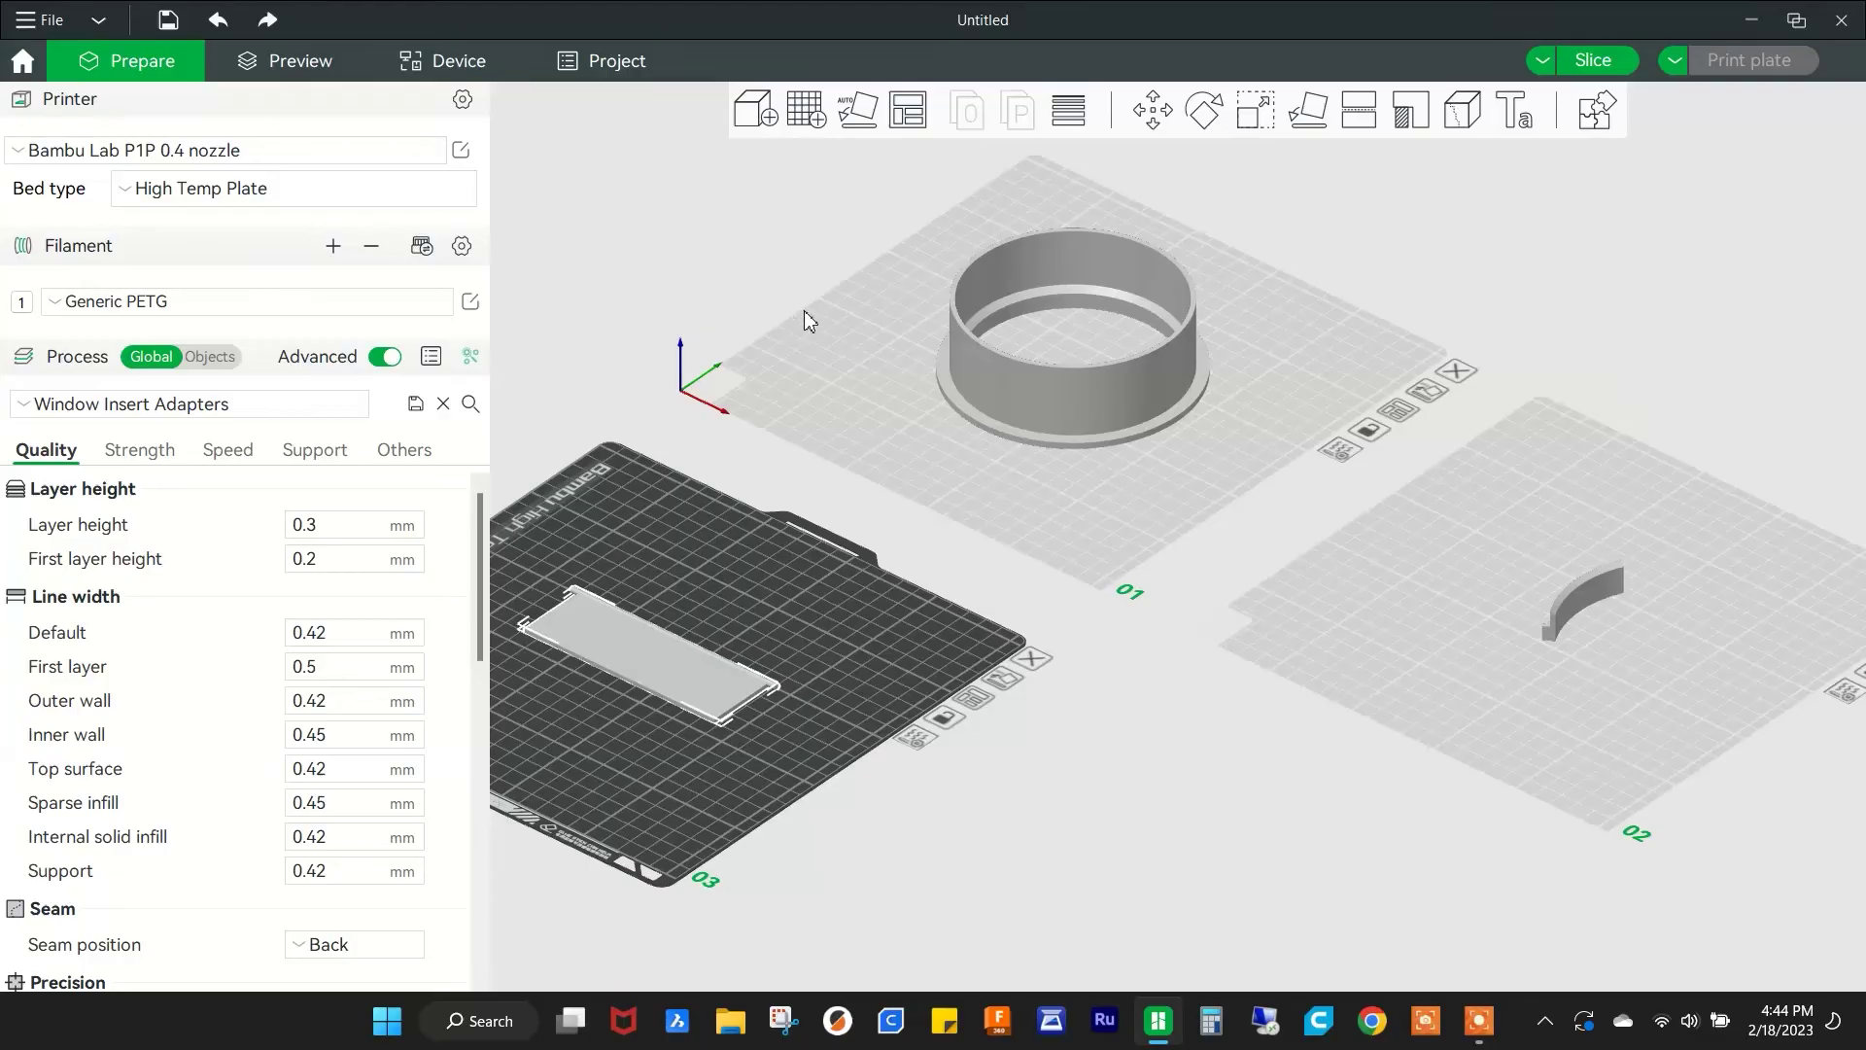
{"action": "middle_click_drag", "start_coordinate": [803, 311], "coordinate": [875, 388]}
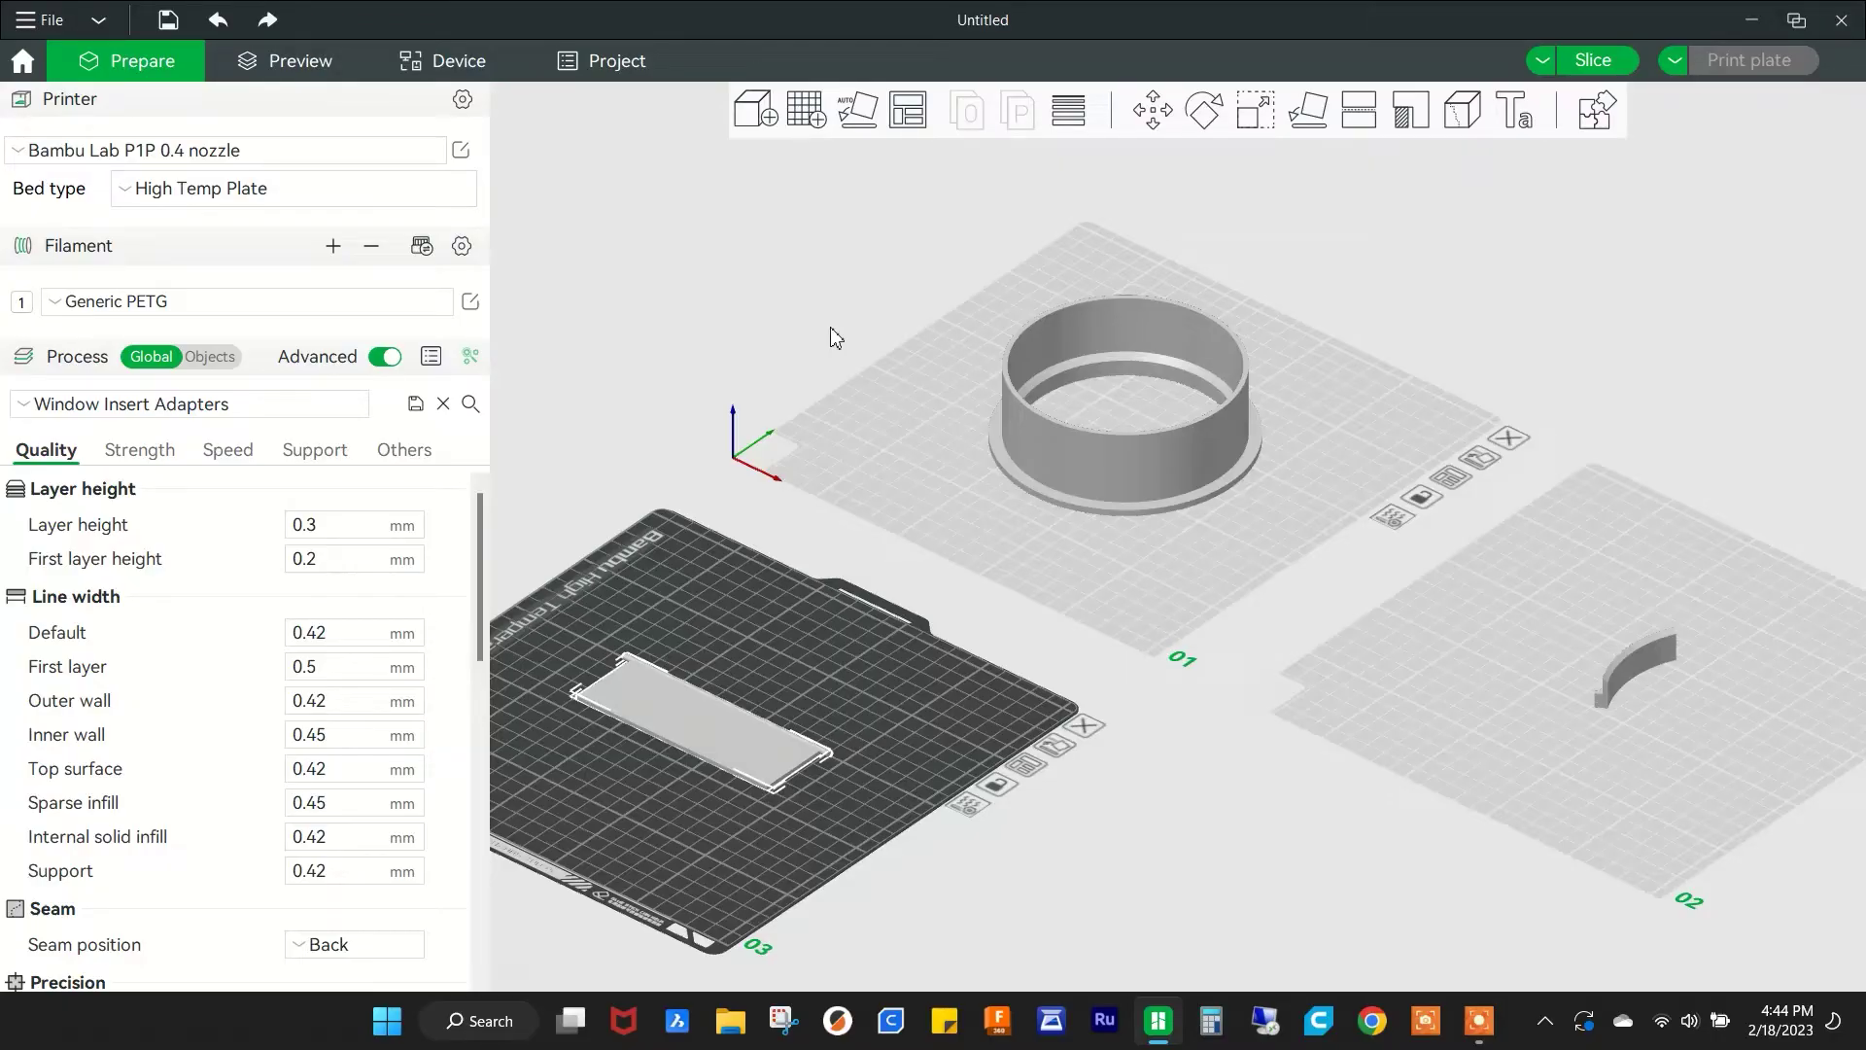
{"action": "left_click_drag", "start_coordinate": [800, 321], "coordinate": [796, 324]}
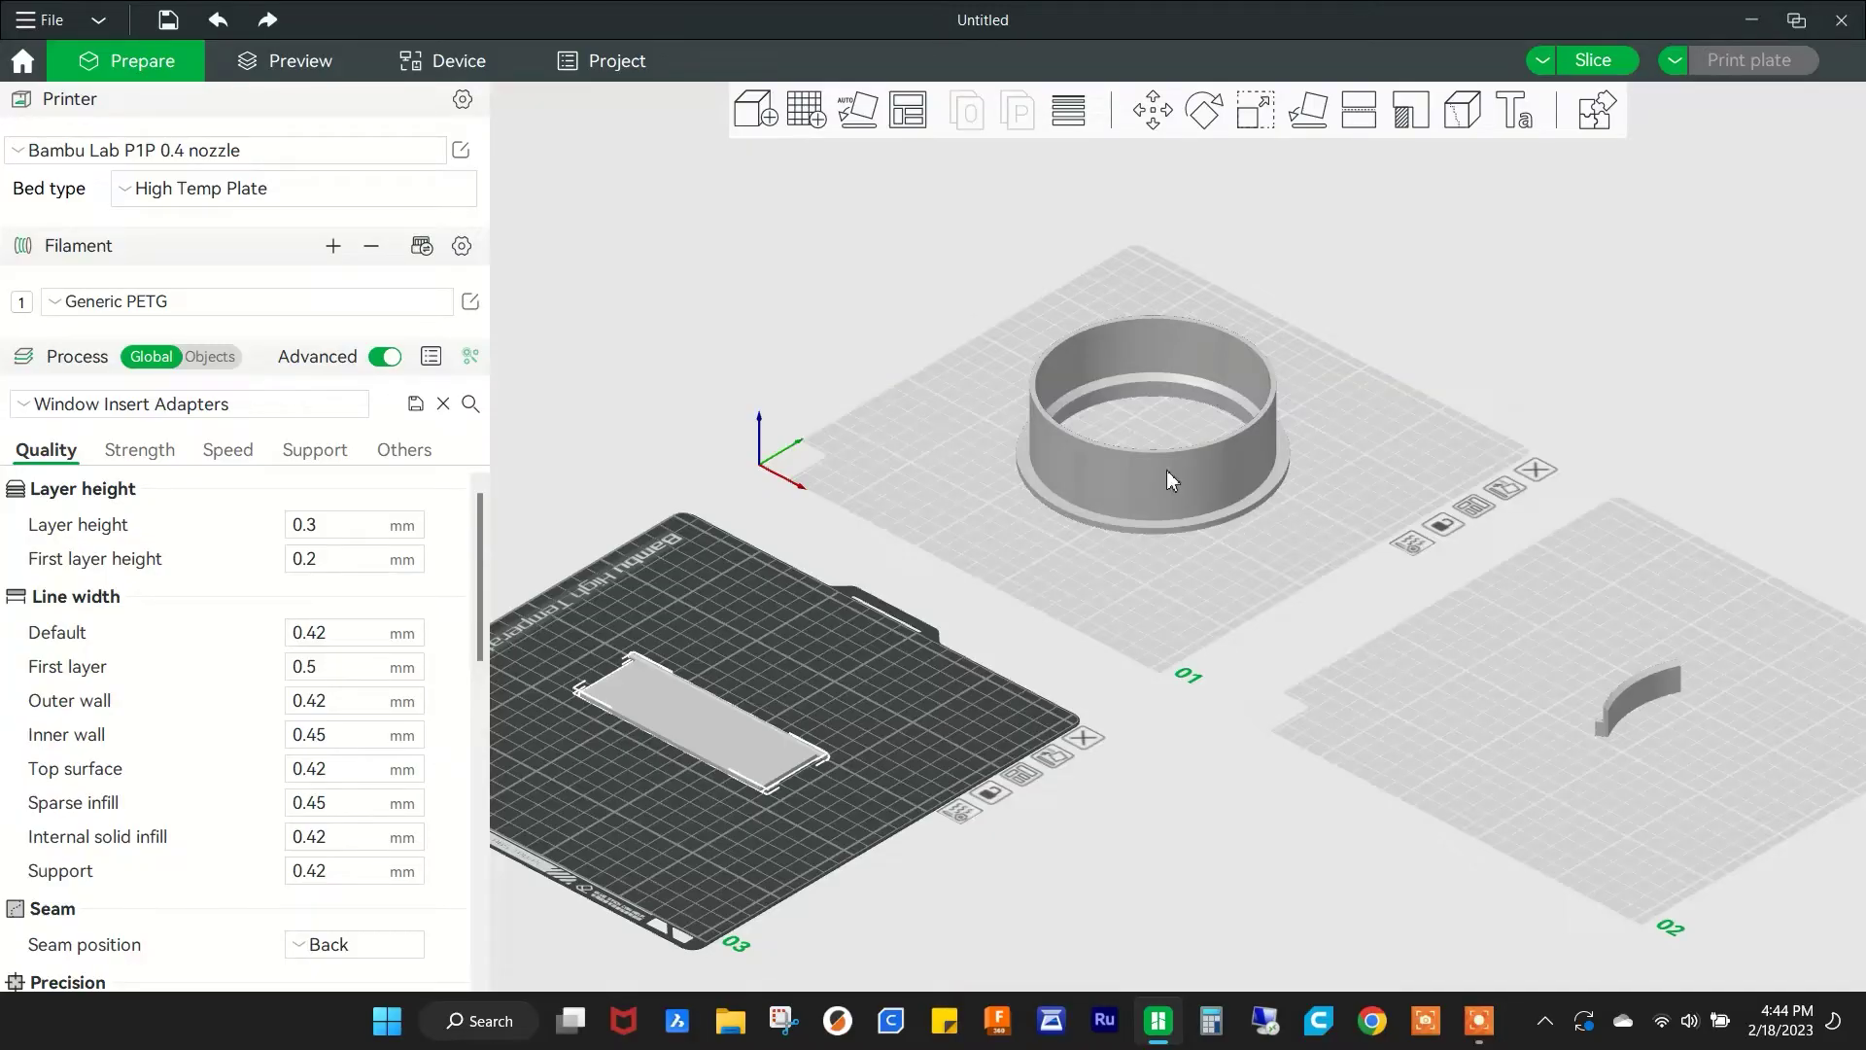
{"action": "left_click_drag", "start_coordinate": [784, 350], "coordinate": [870, 355]}
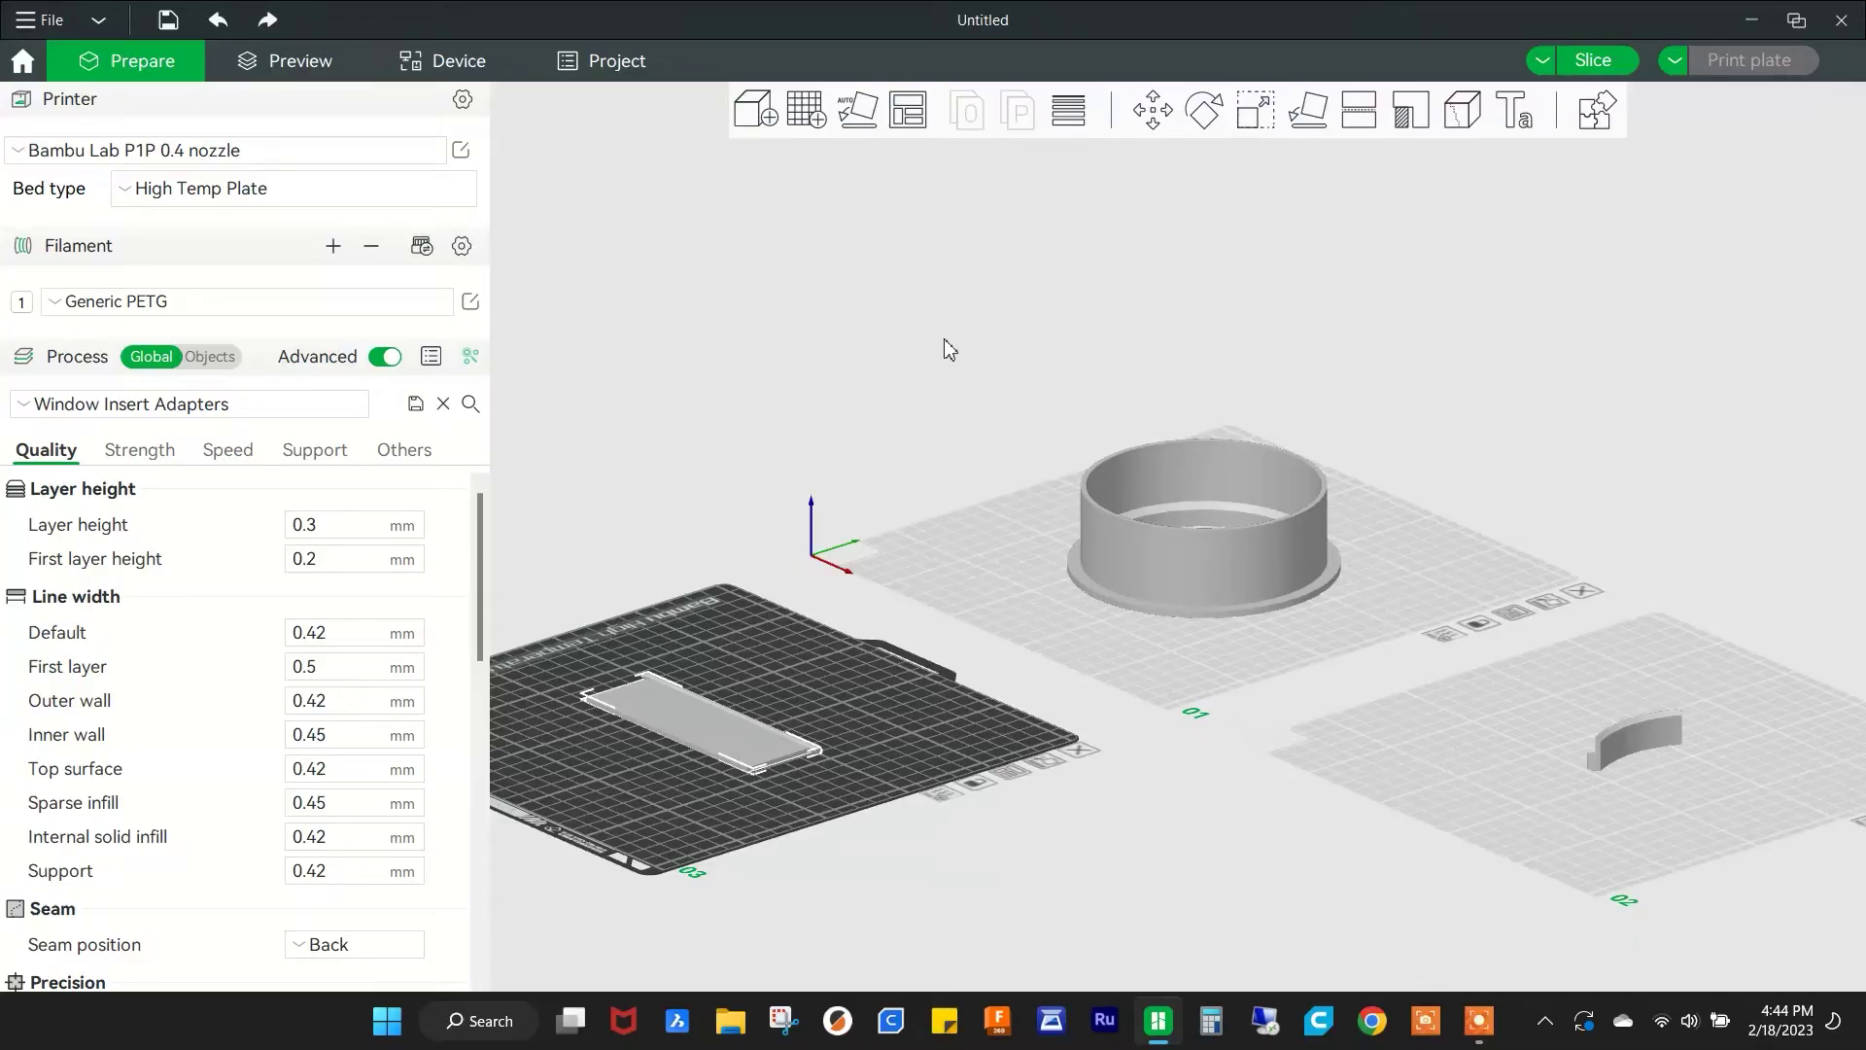
{"action": "left_click_drag", "start_coordinate": [924, 348], "coordinate": [936, 356]}
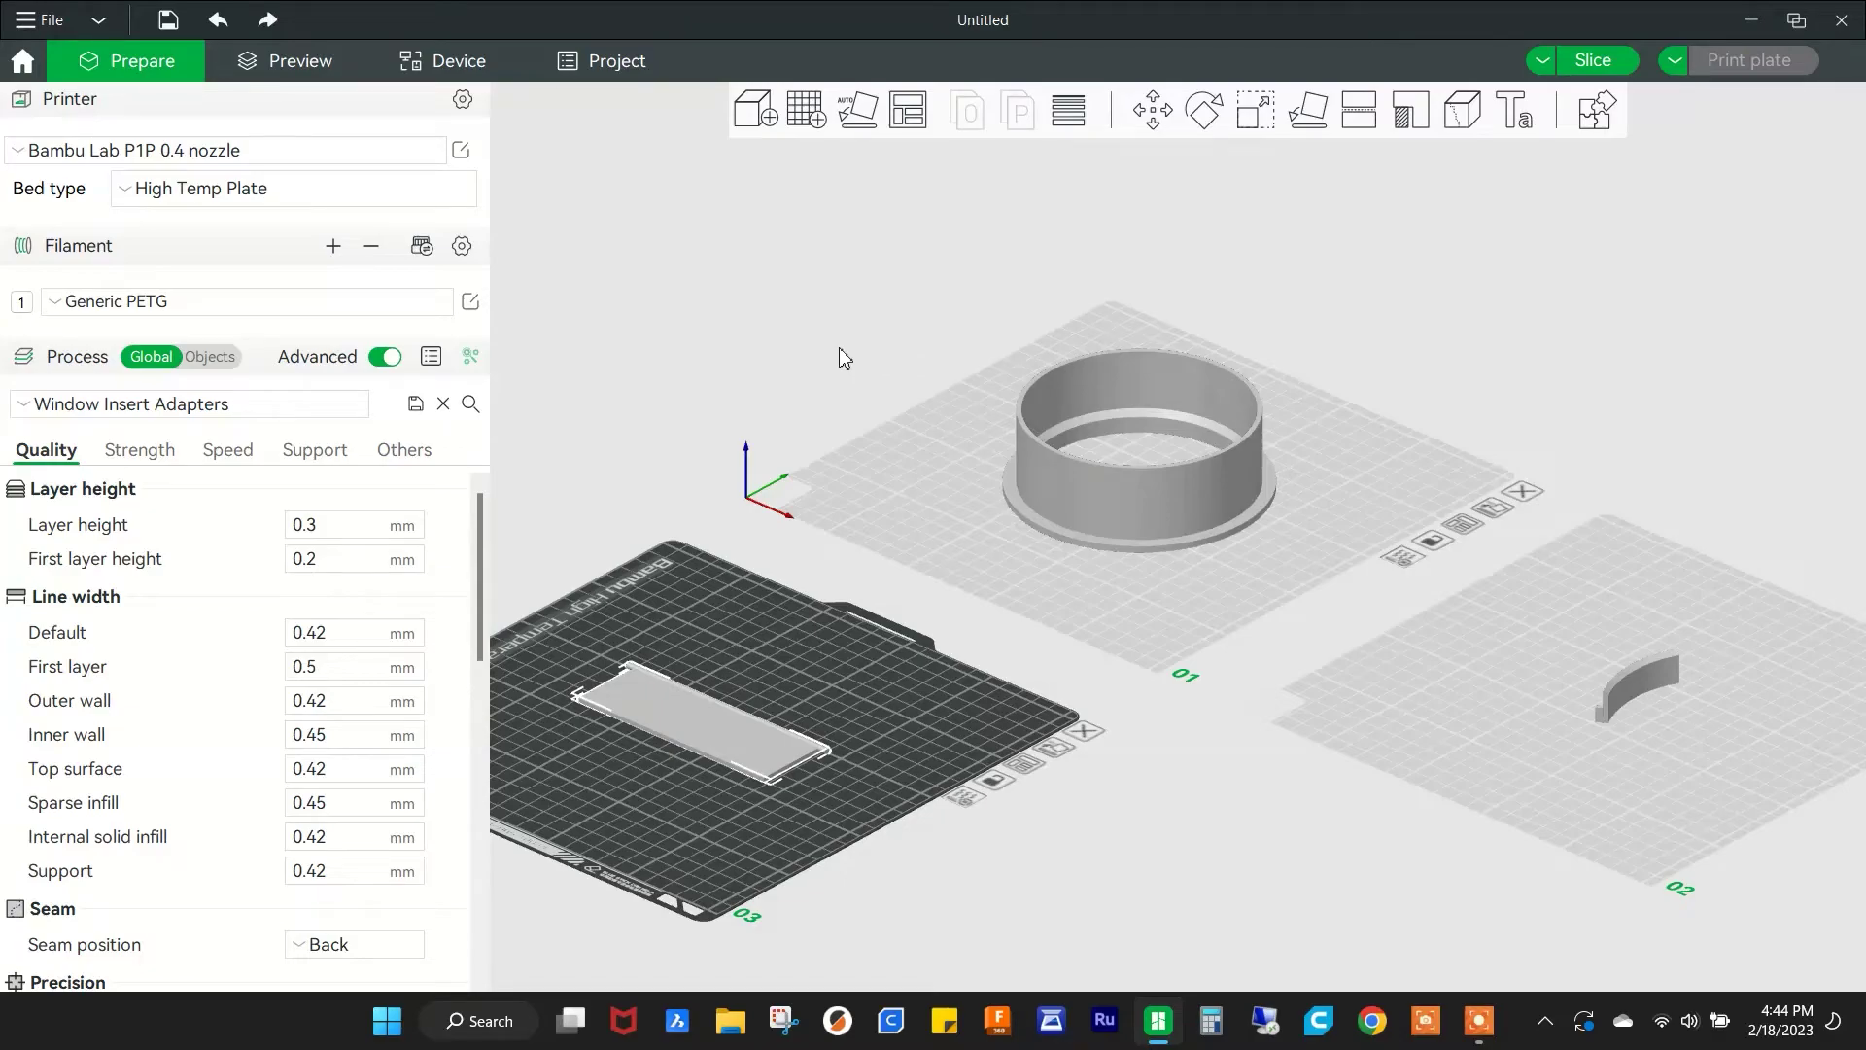
{"action": "right_click_drag", "start_coordinate": [738, 320], "coordinate": [783, 368]}
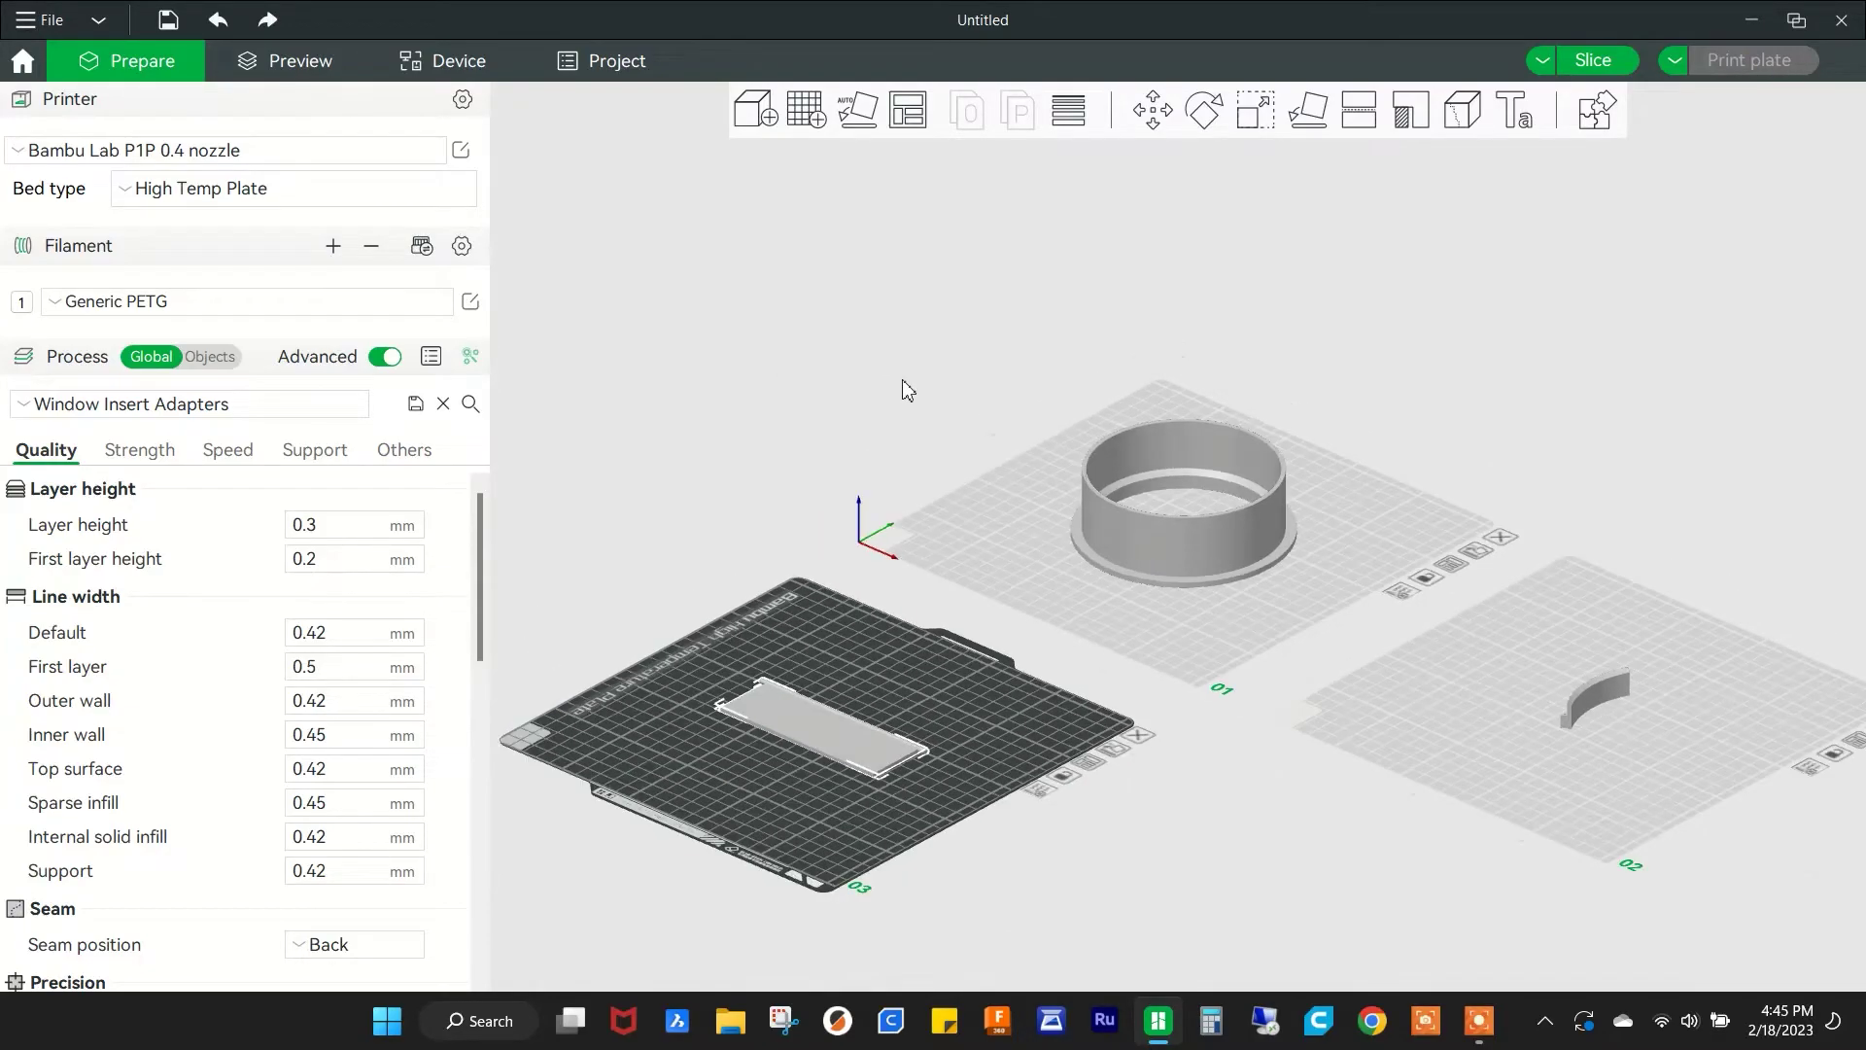
{"action": "middle_click_drag", "start_coordinate": [904, 399], "coordinate": [867, 349]}
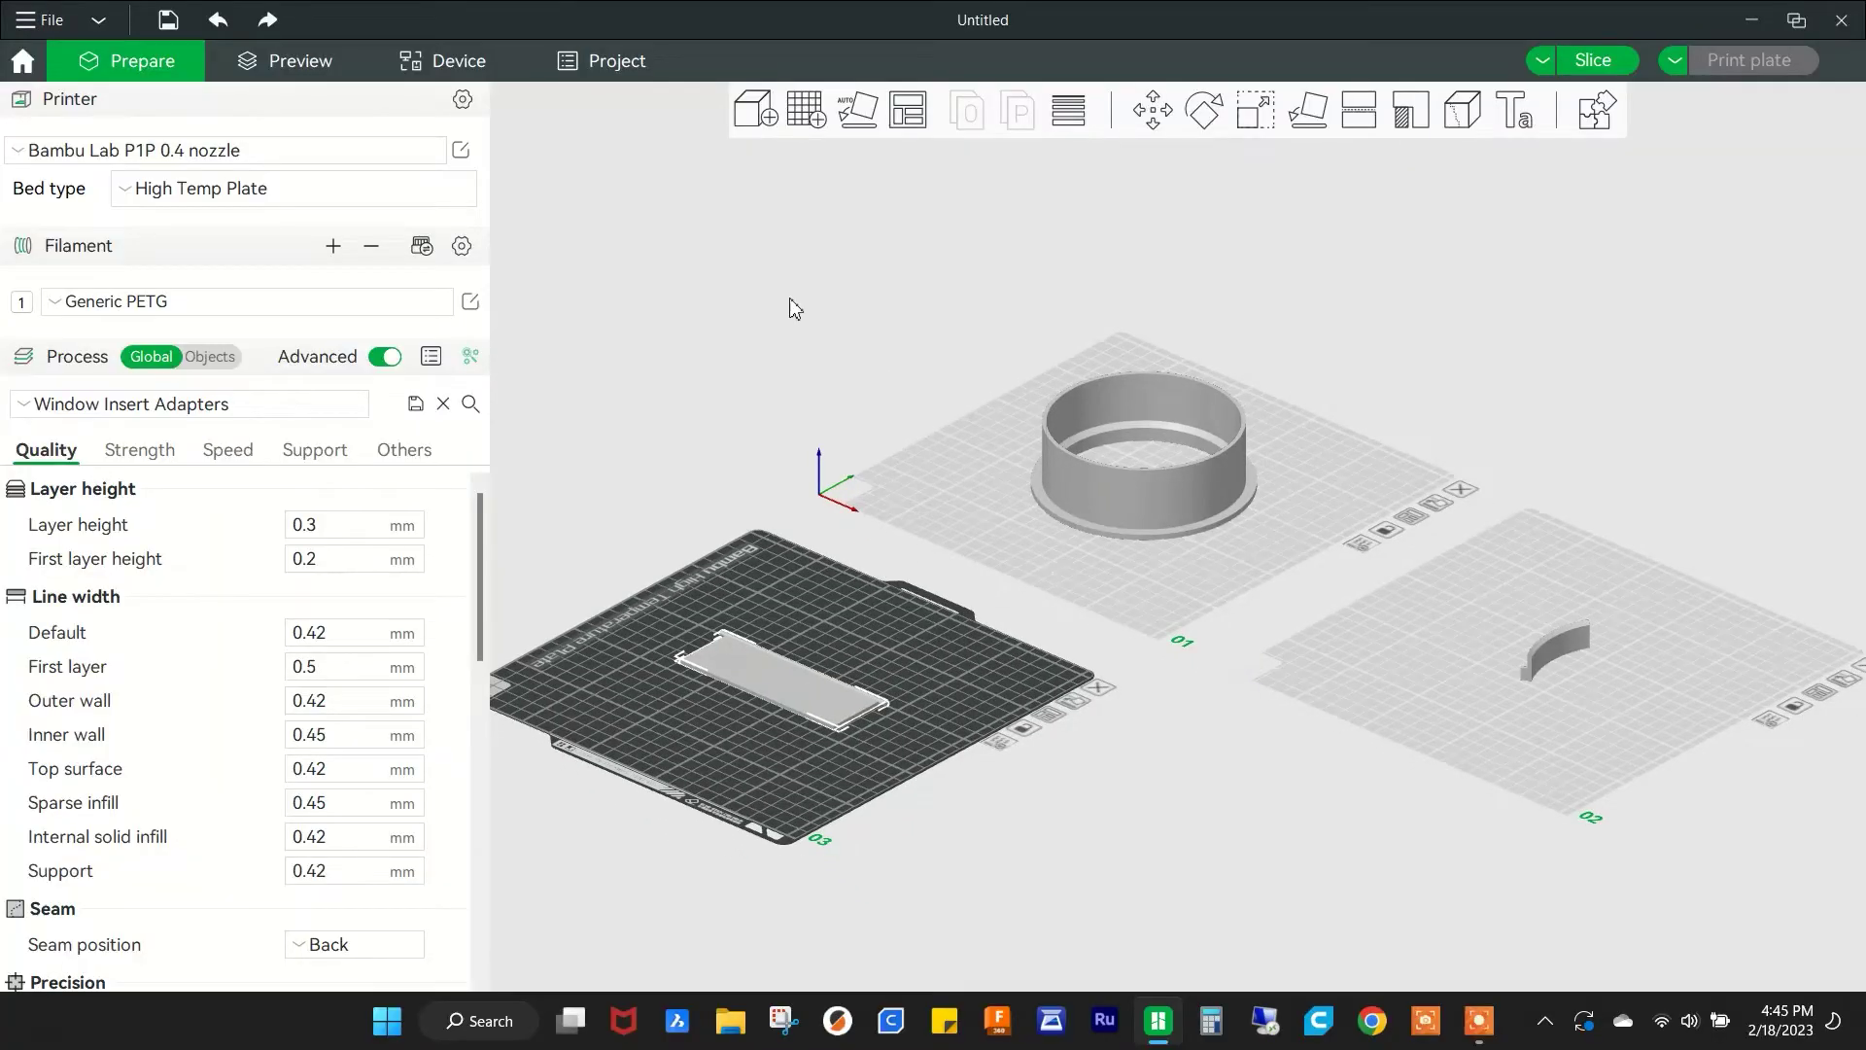
{"action": "left_click_drag", "start_coordinate": [795, 308], "coordinate": [795, 316]}
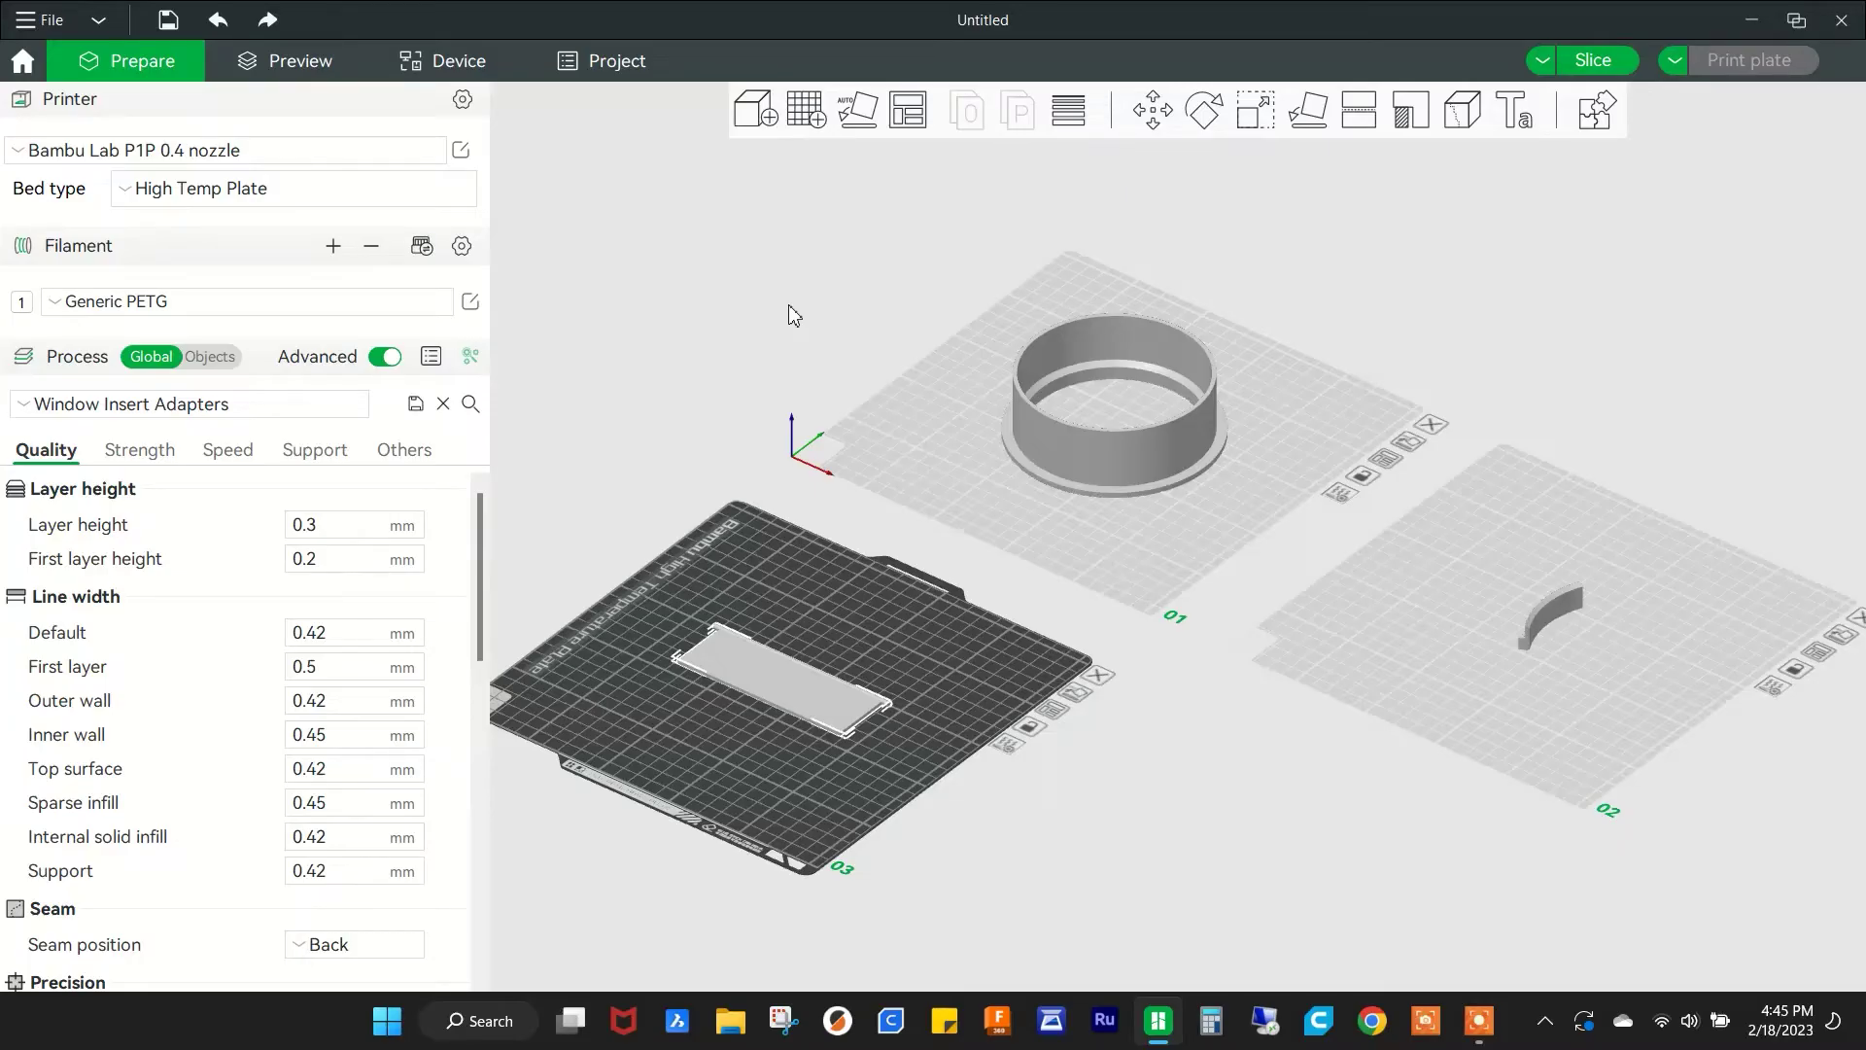
{"action": "left_click_drag", "start_coordinate": [834, 27], "coordinate": [973, 68]}
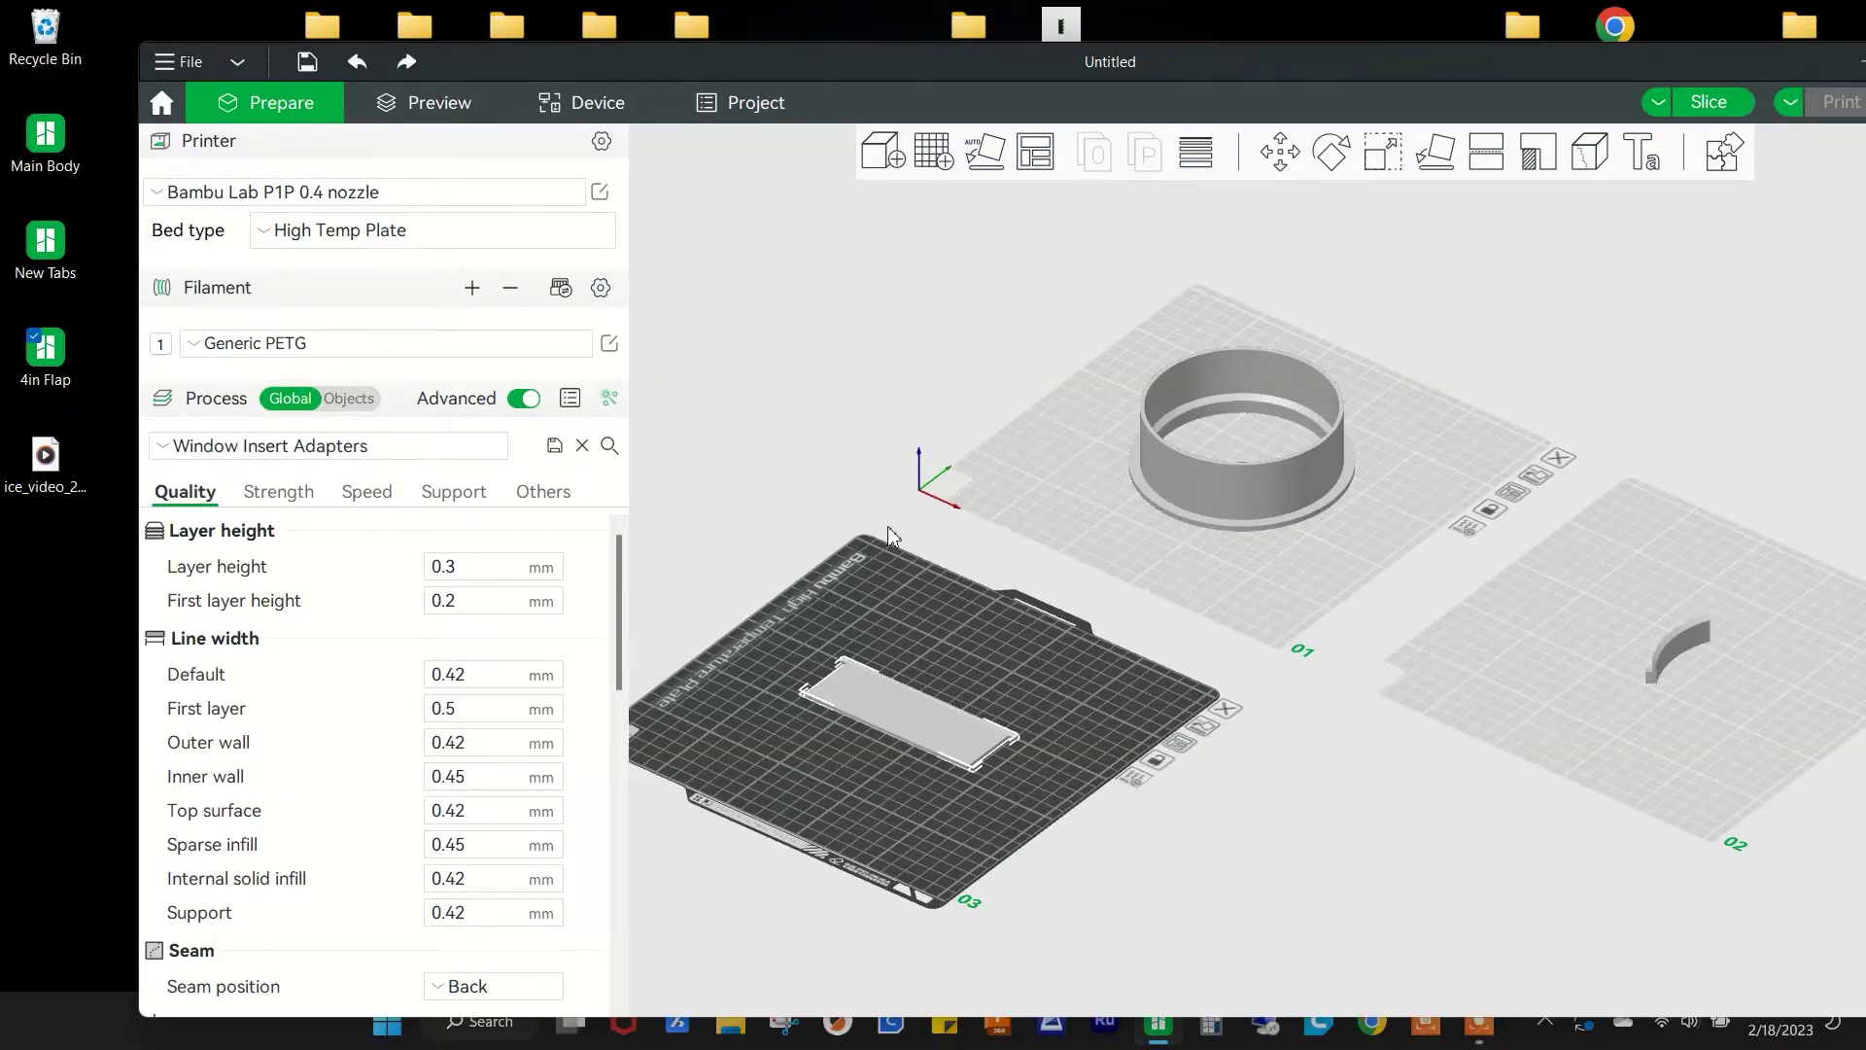
{"action": "double_click", "coordinate": [900, 66]}
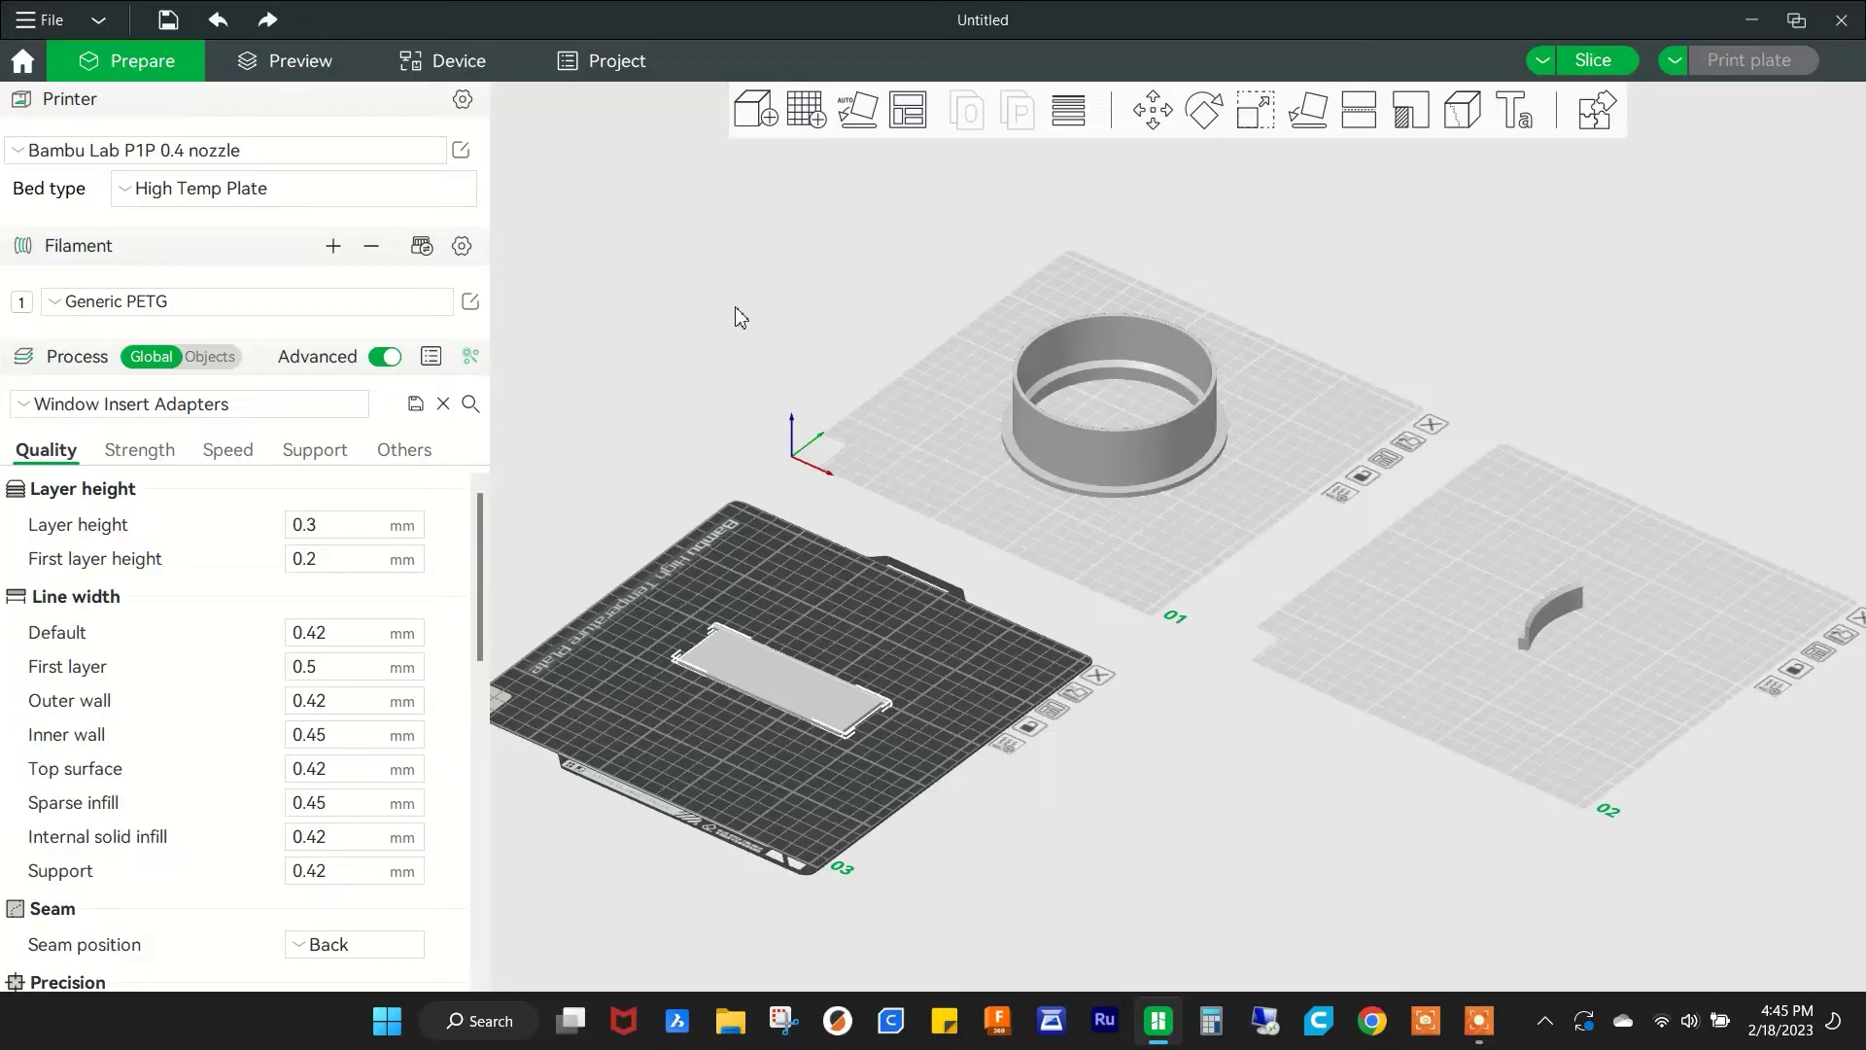
- Slice plate 01 (1h33m, 55.65 g) and send it to a networked printer, then preview plate 2
{"action": "left_click", "coordinate": [929, 422]}
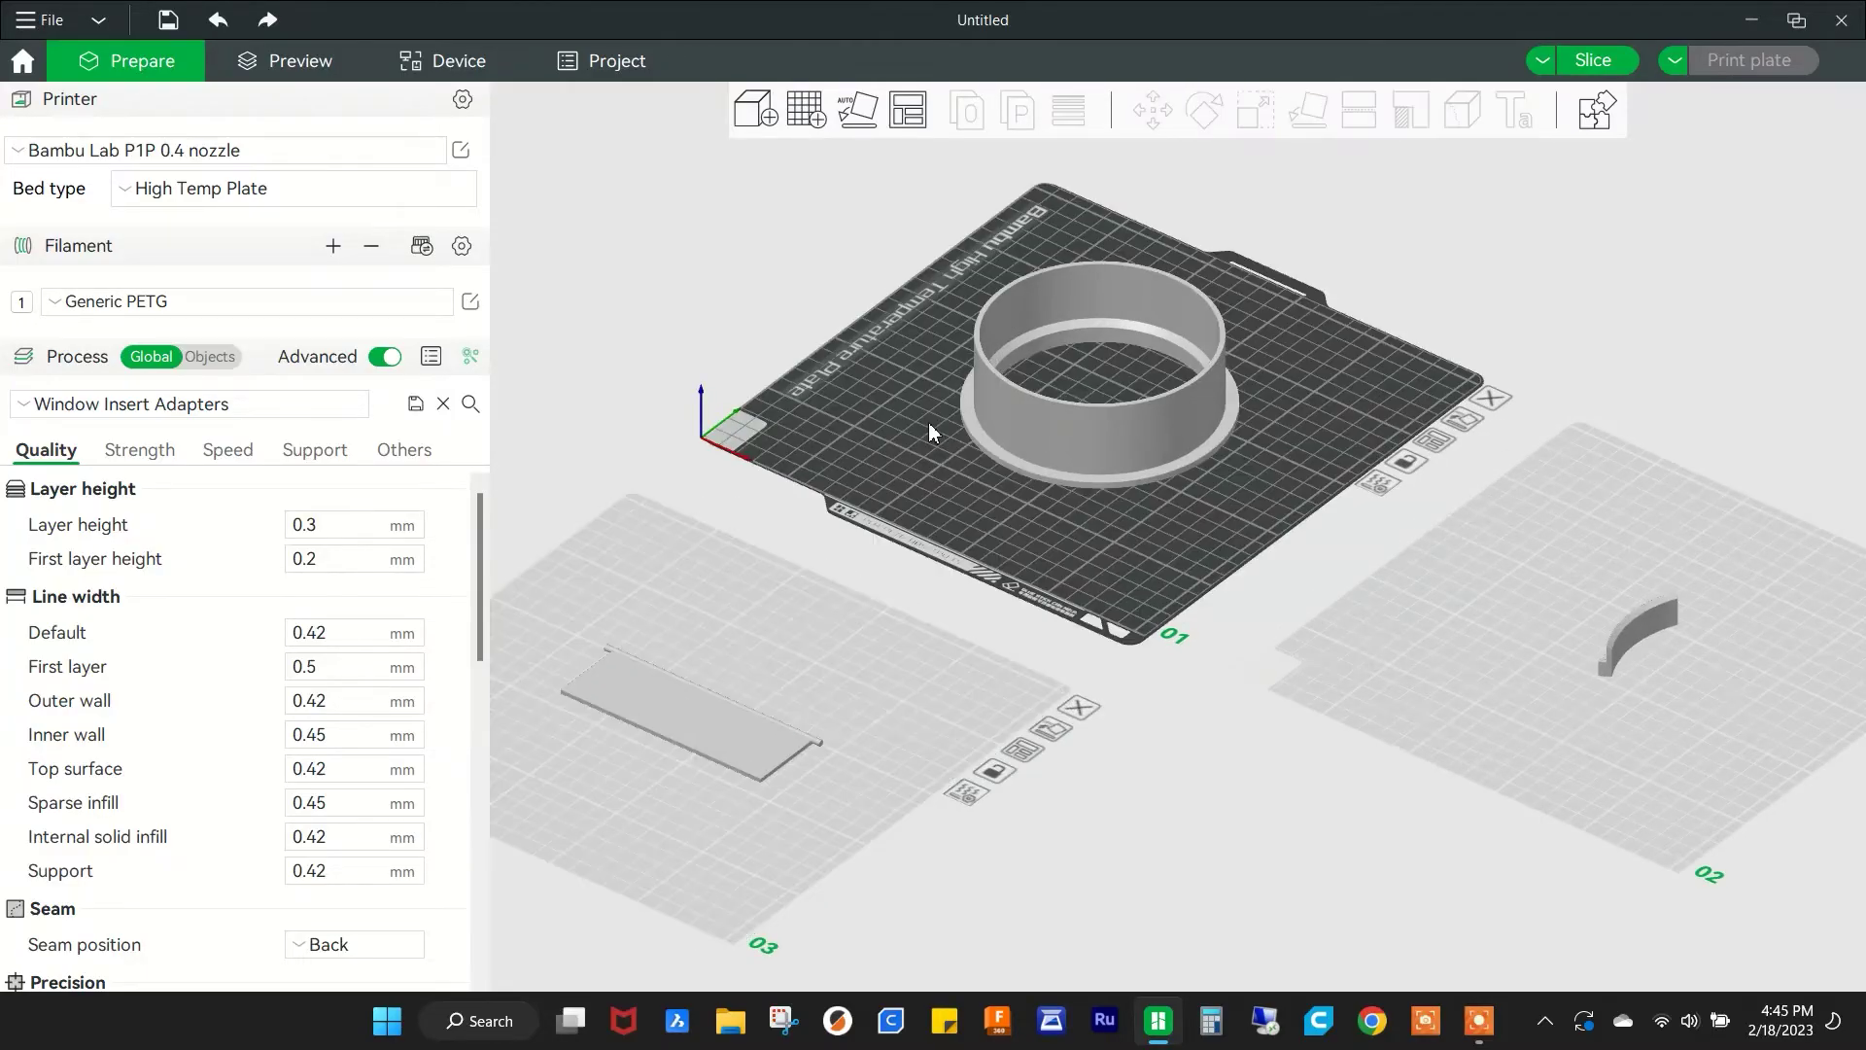
{"action": "left_click", "coordinate": [1597, 61]}
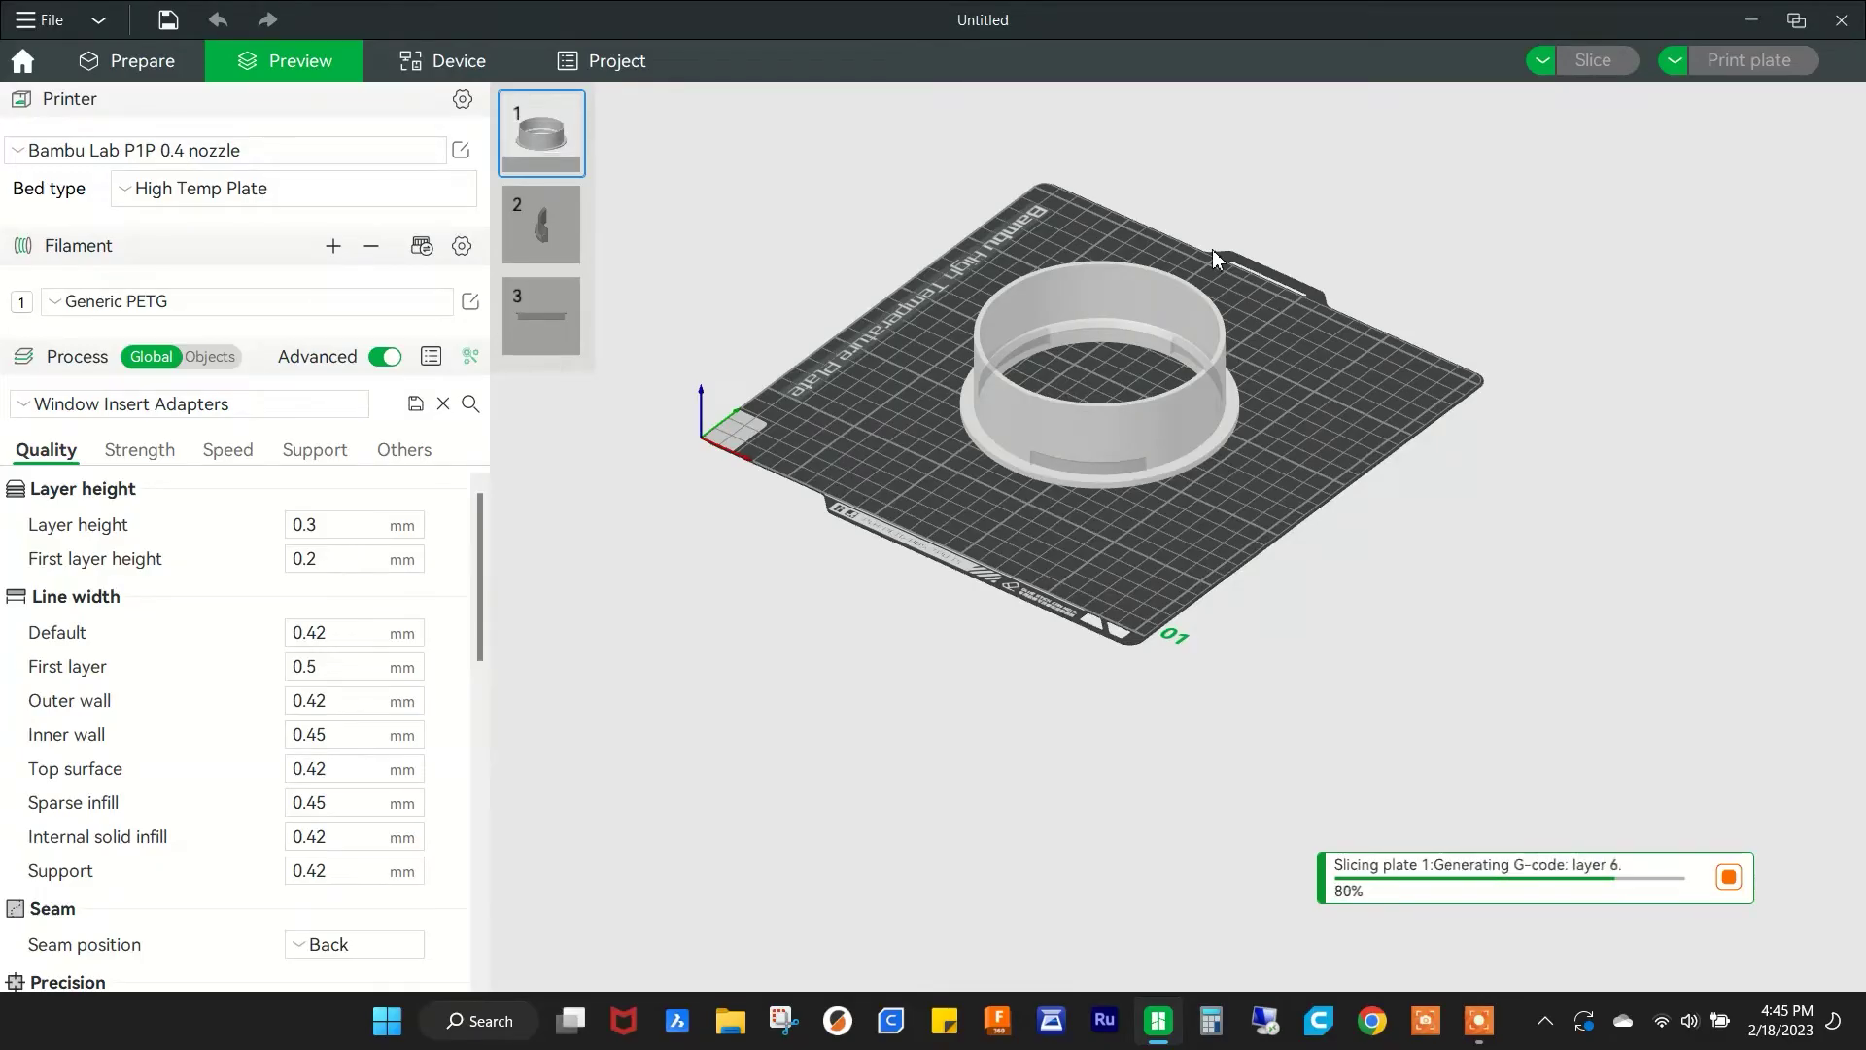
{"action": "left_click", "coordinate": [1745, 61]}
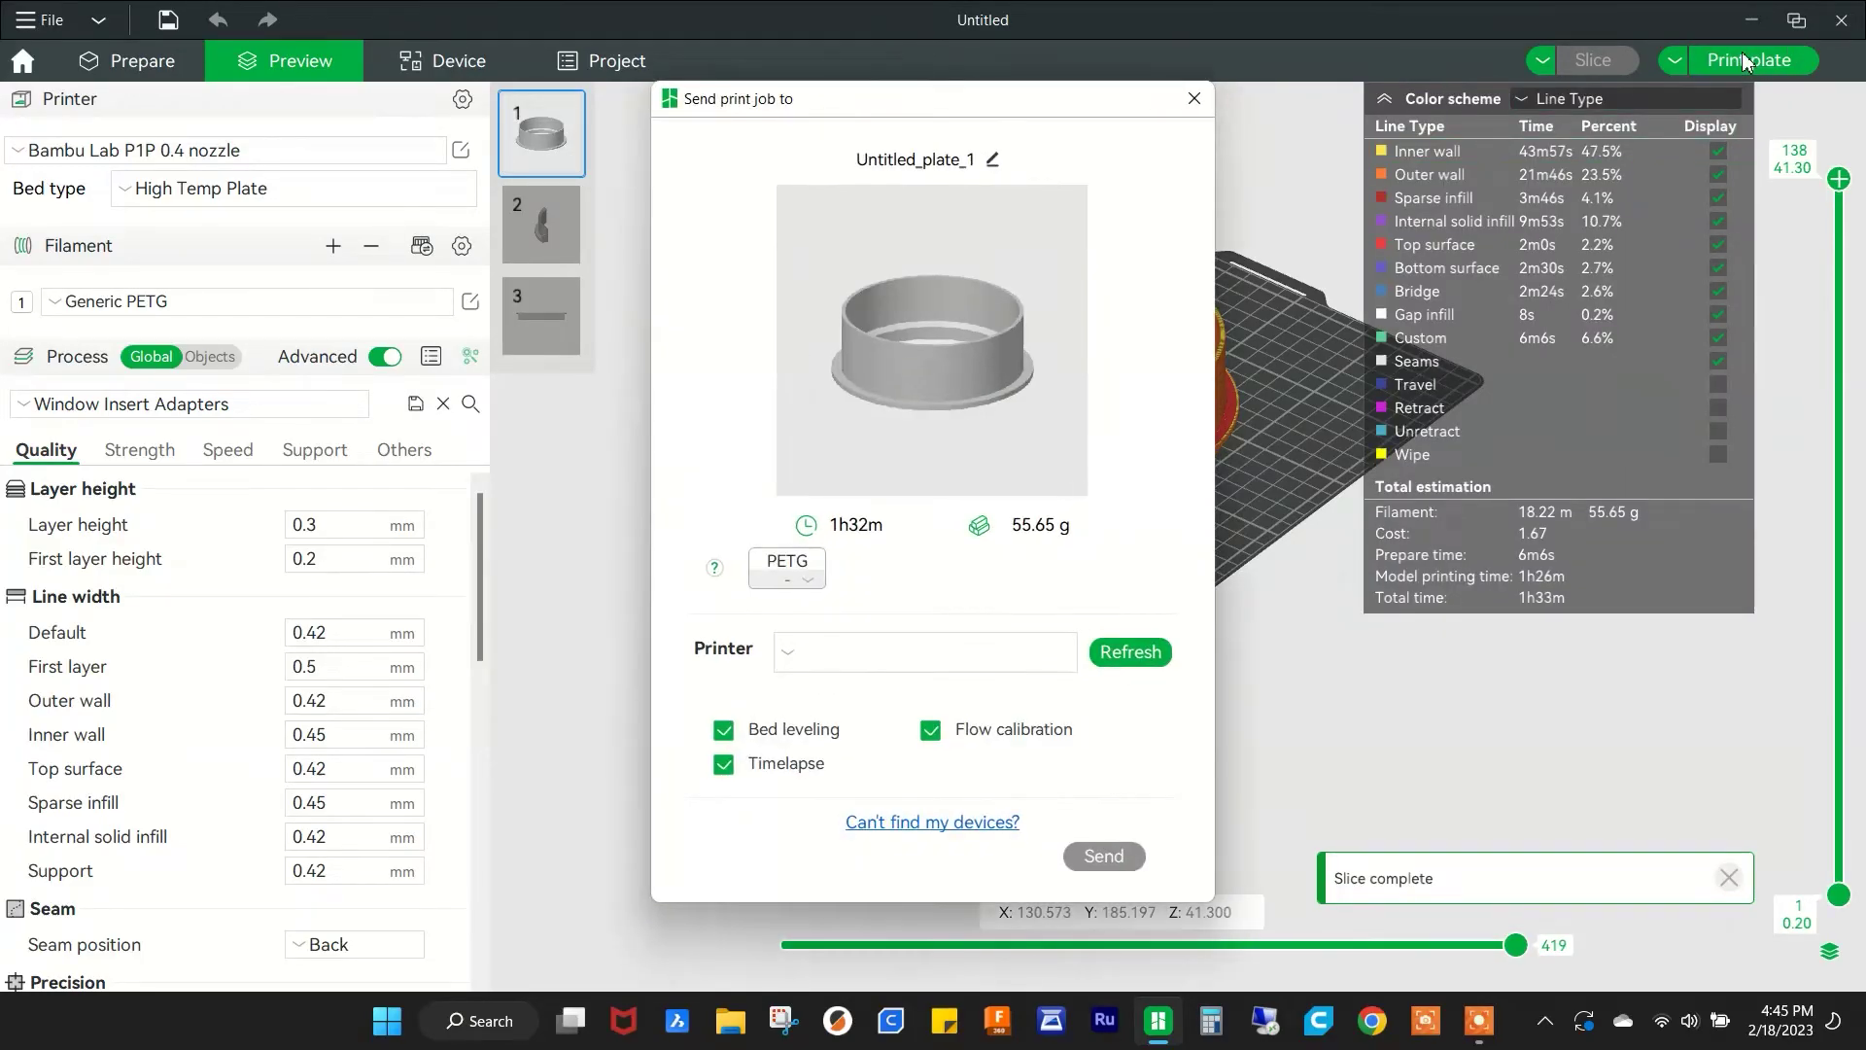
{"action": "left_click", "coordinate": [813, 658]}
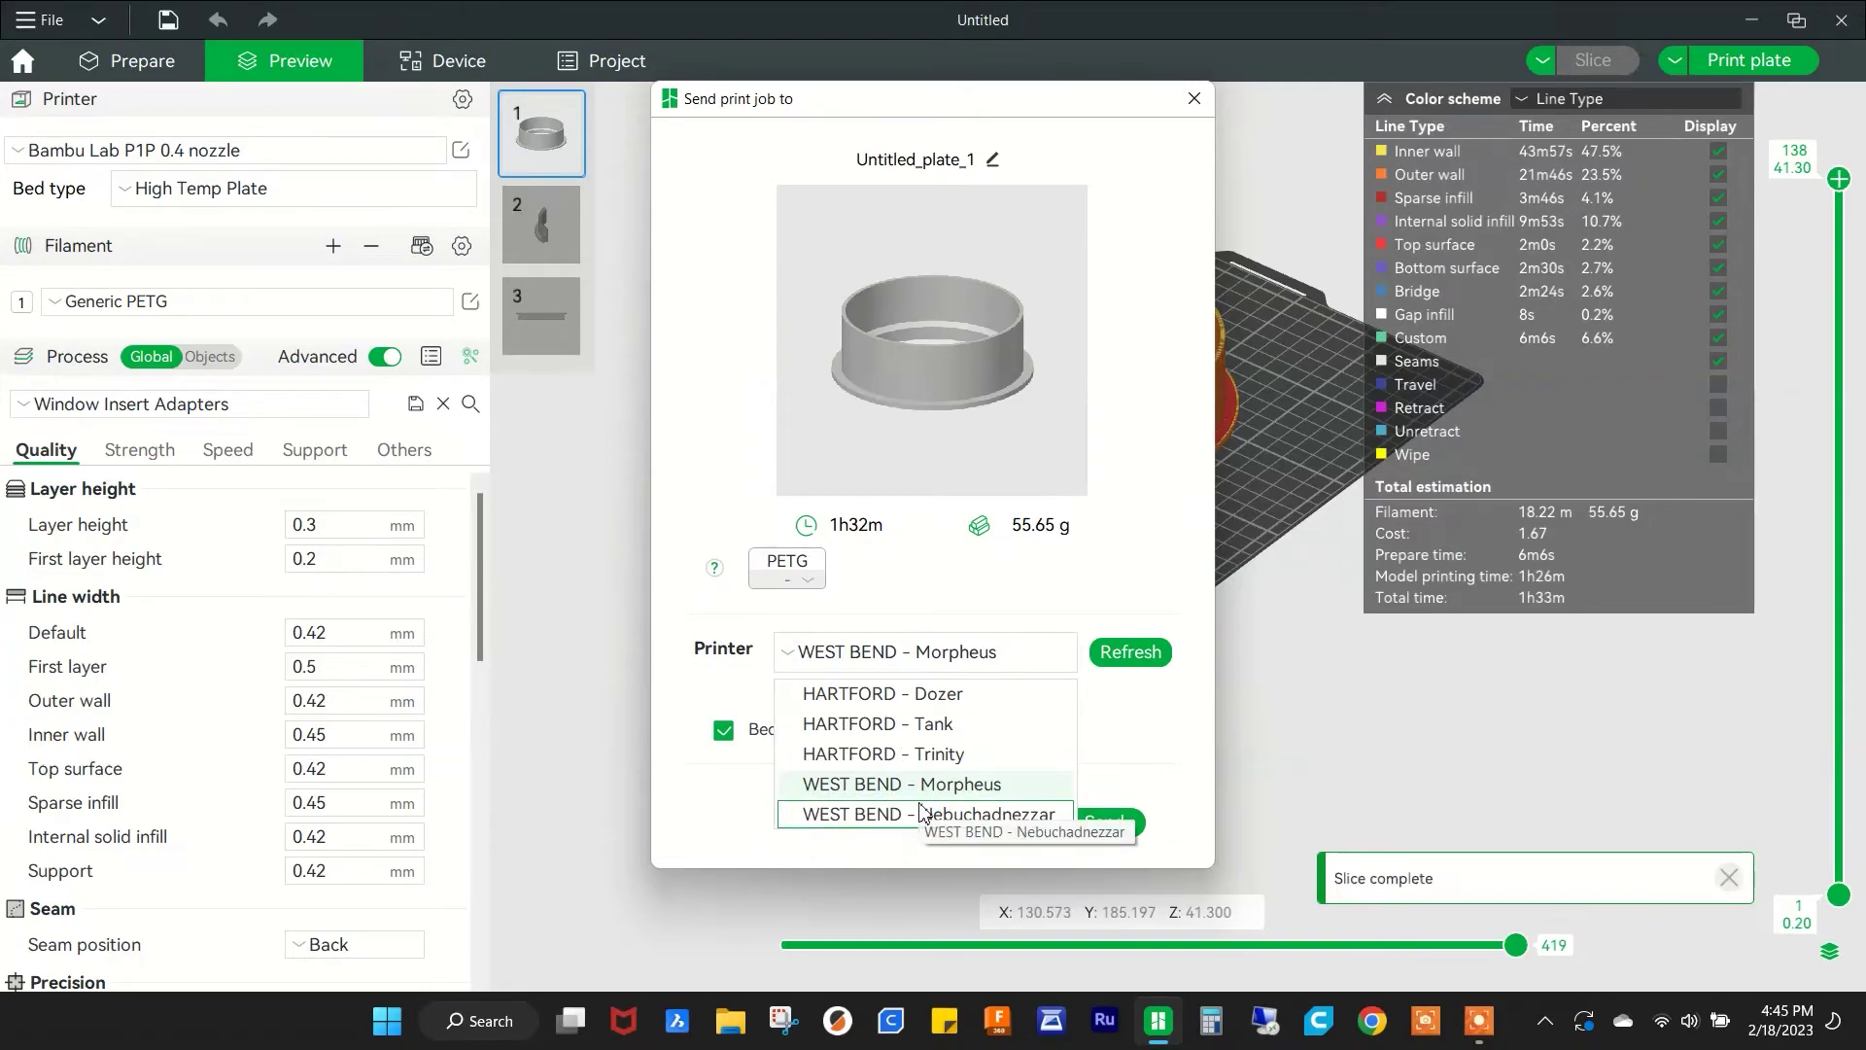
{"action": "left_click", "coordinate": [1195, 98]}
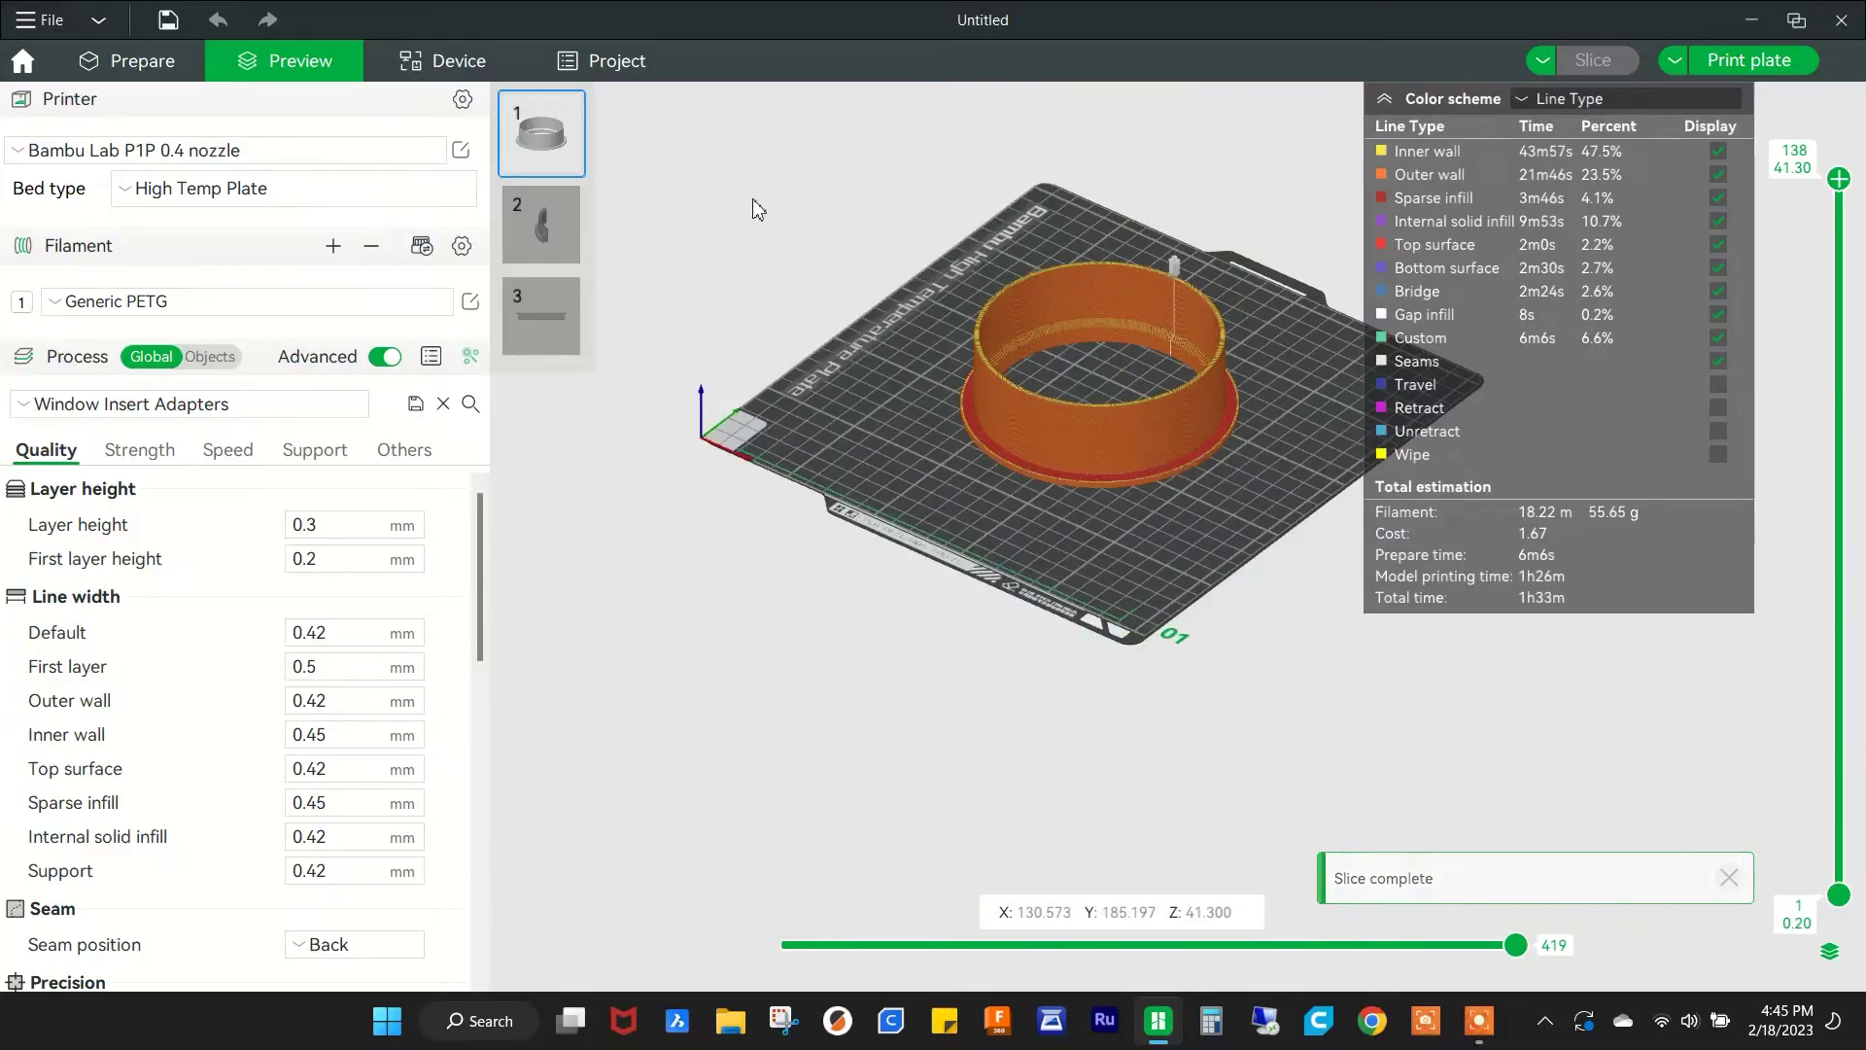
{"action": "left_click", "coordinate": [568, 223]}
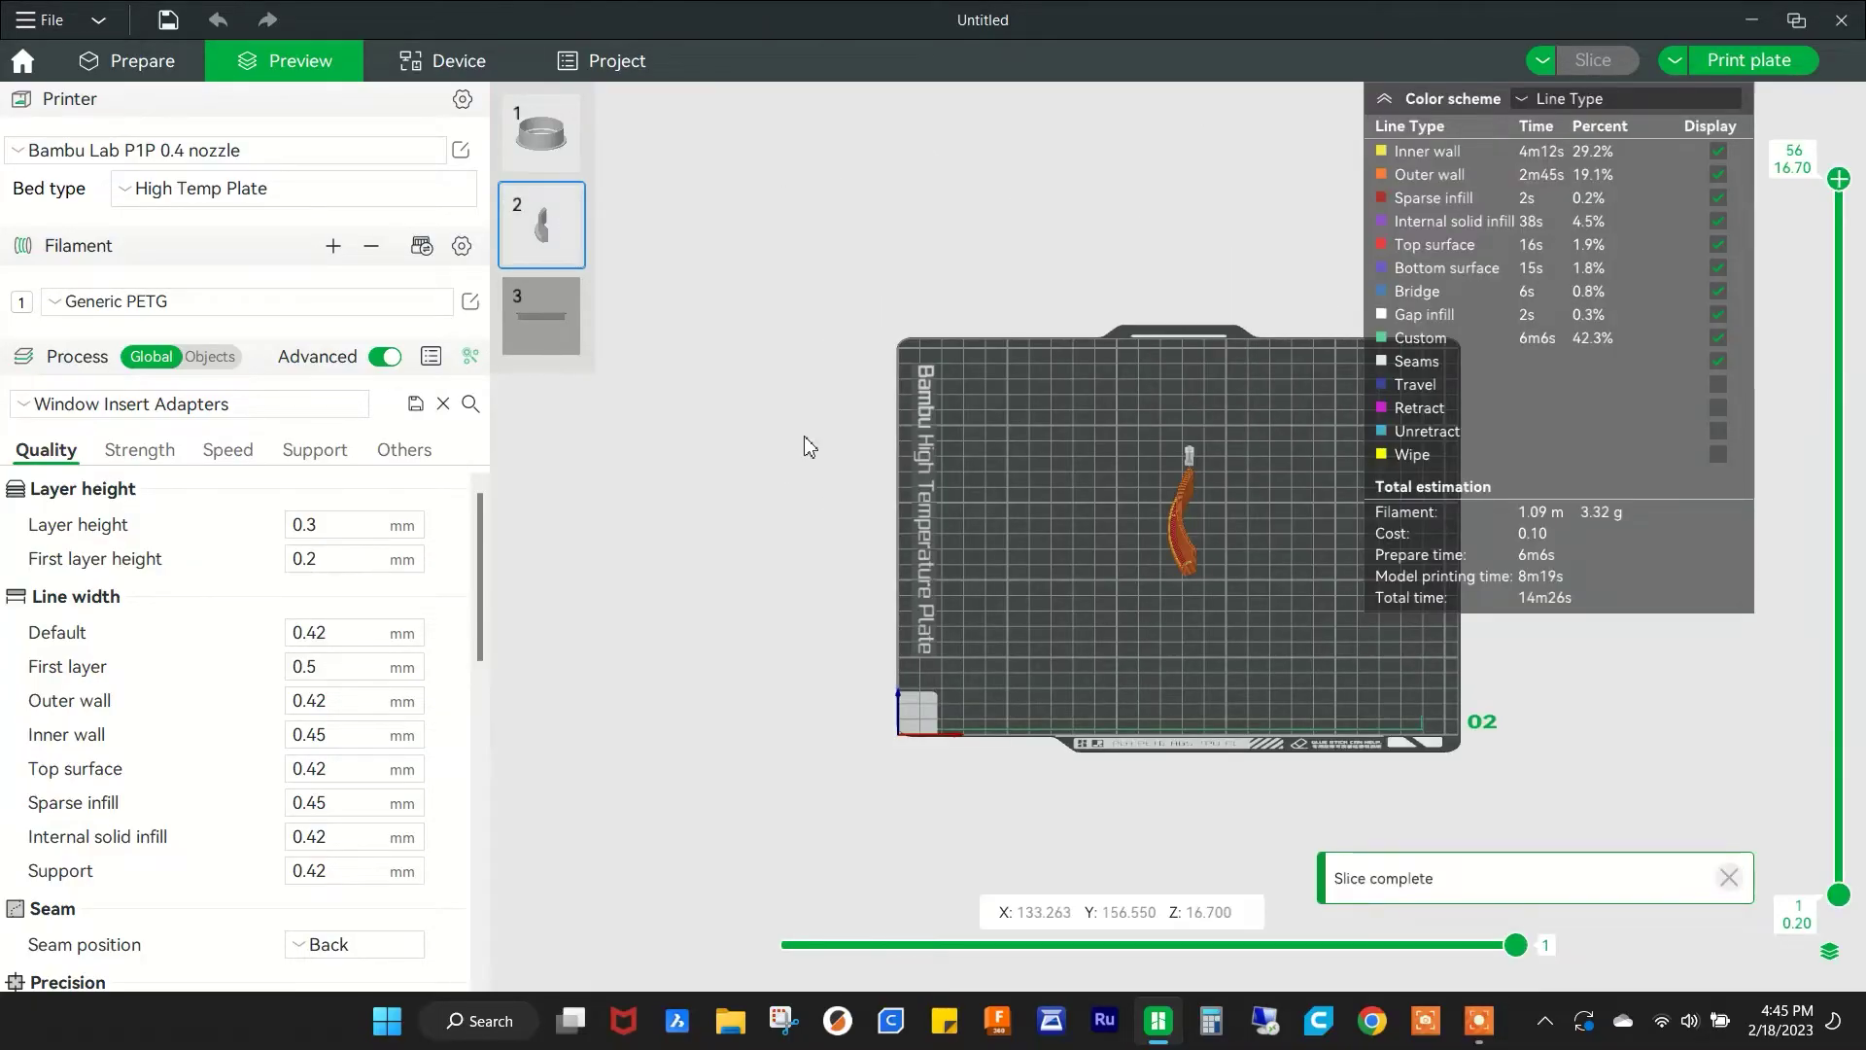
{"action": "left_click", "coordinate": [155, 63]}
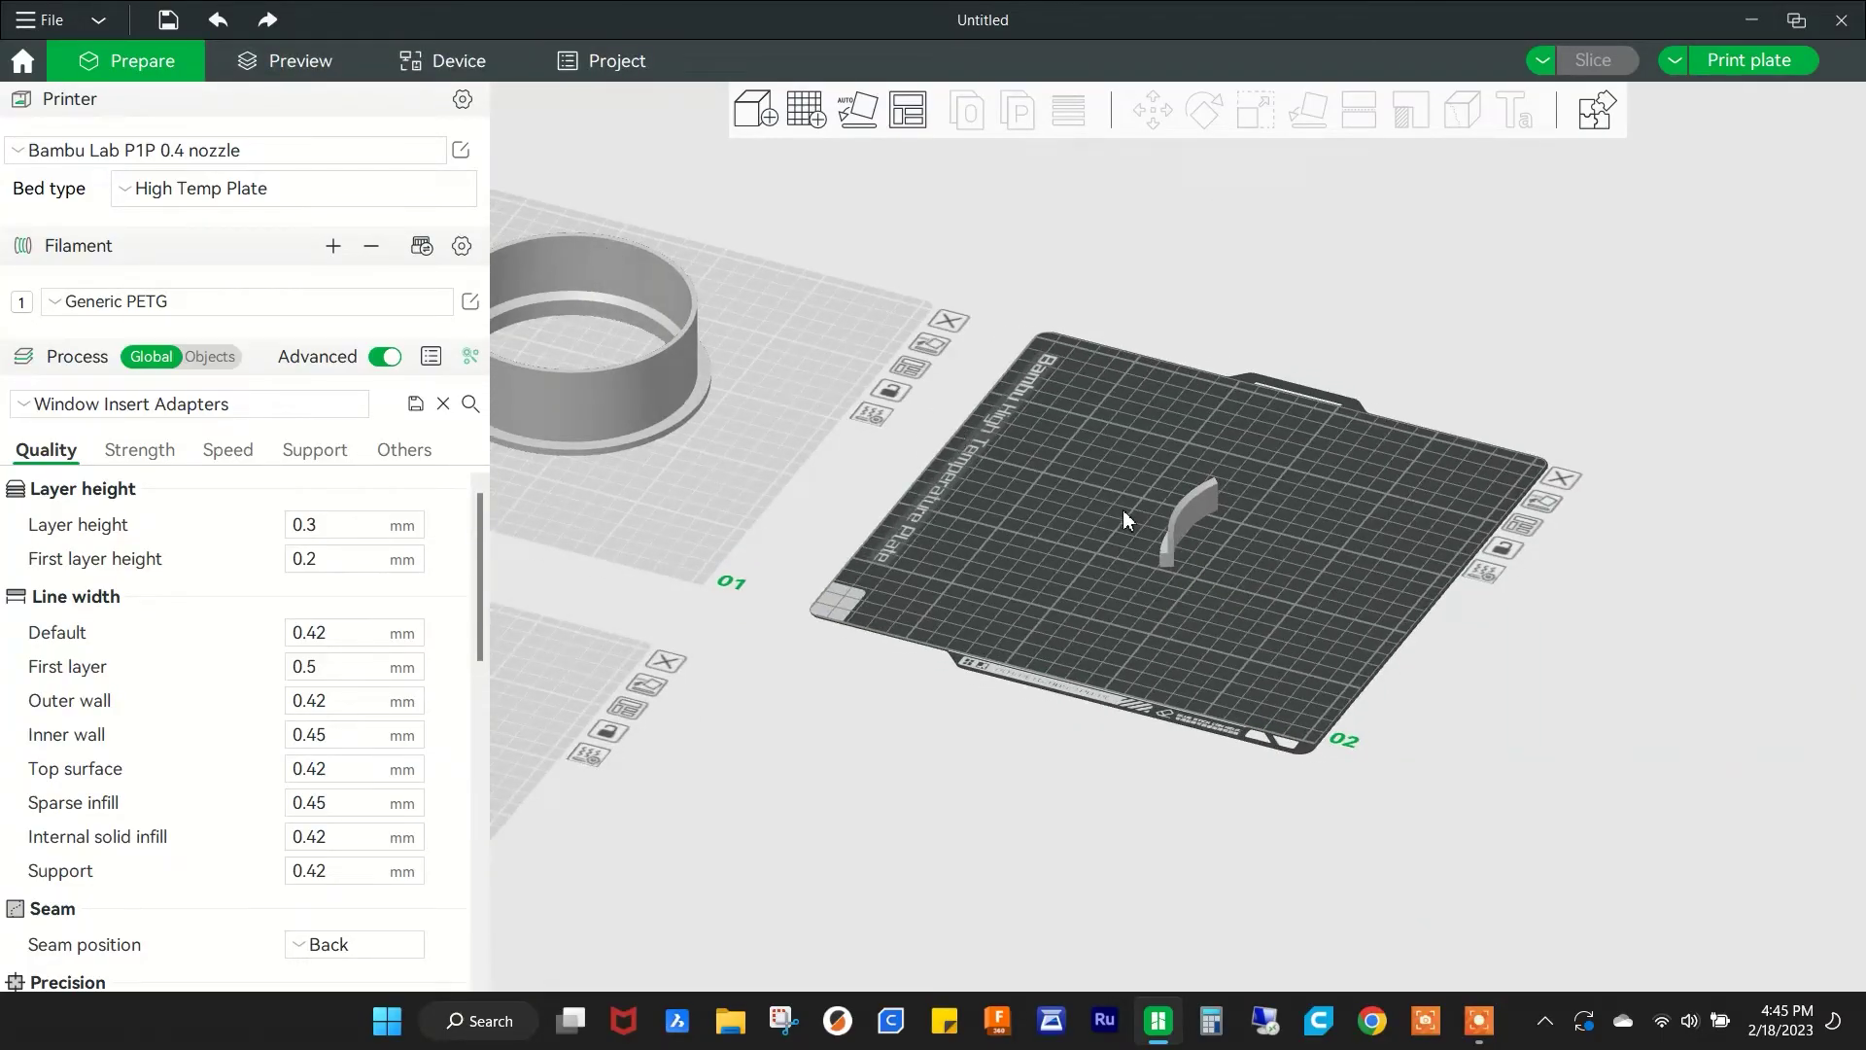
- Point plate 2's print job at the WEST BEND - Morpheus printer and return to Prepare
{"action": "left_click", "coordinate": [325, 70]}
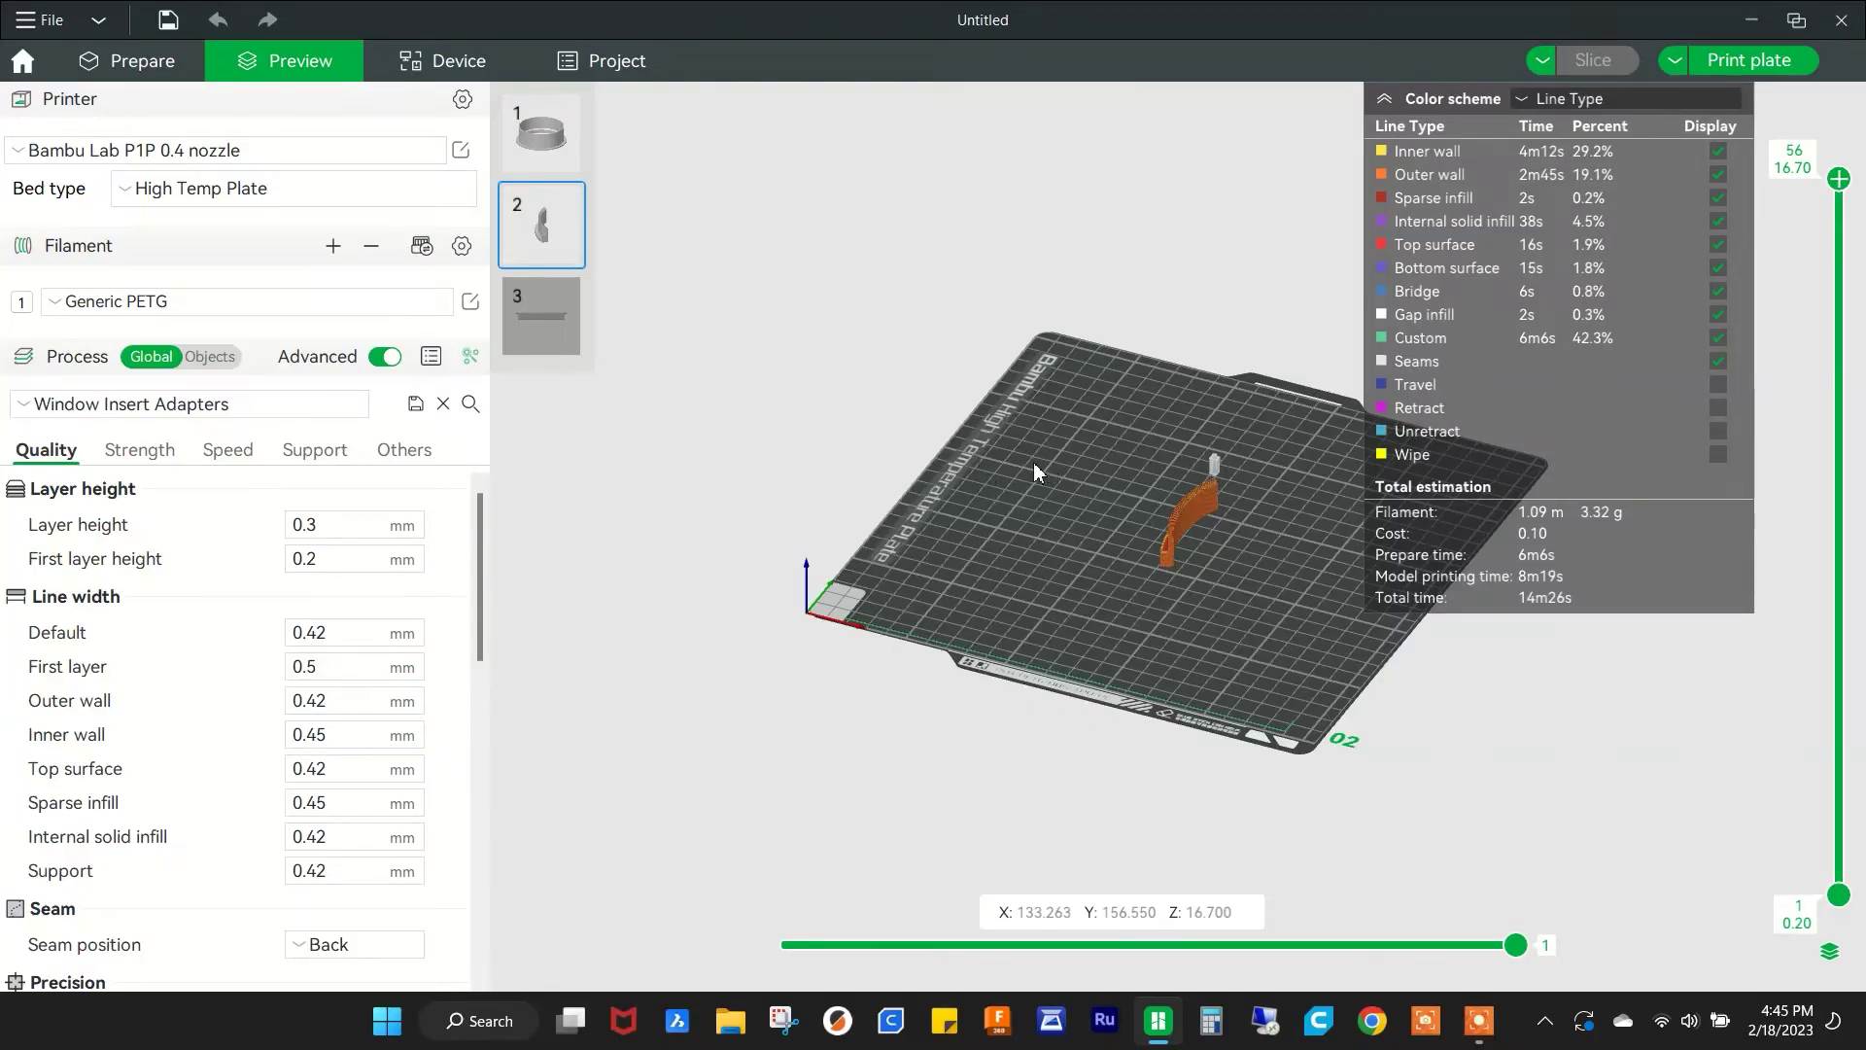
{"action": "left_click", "coordinate": [1725, 62]}
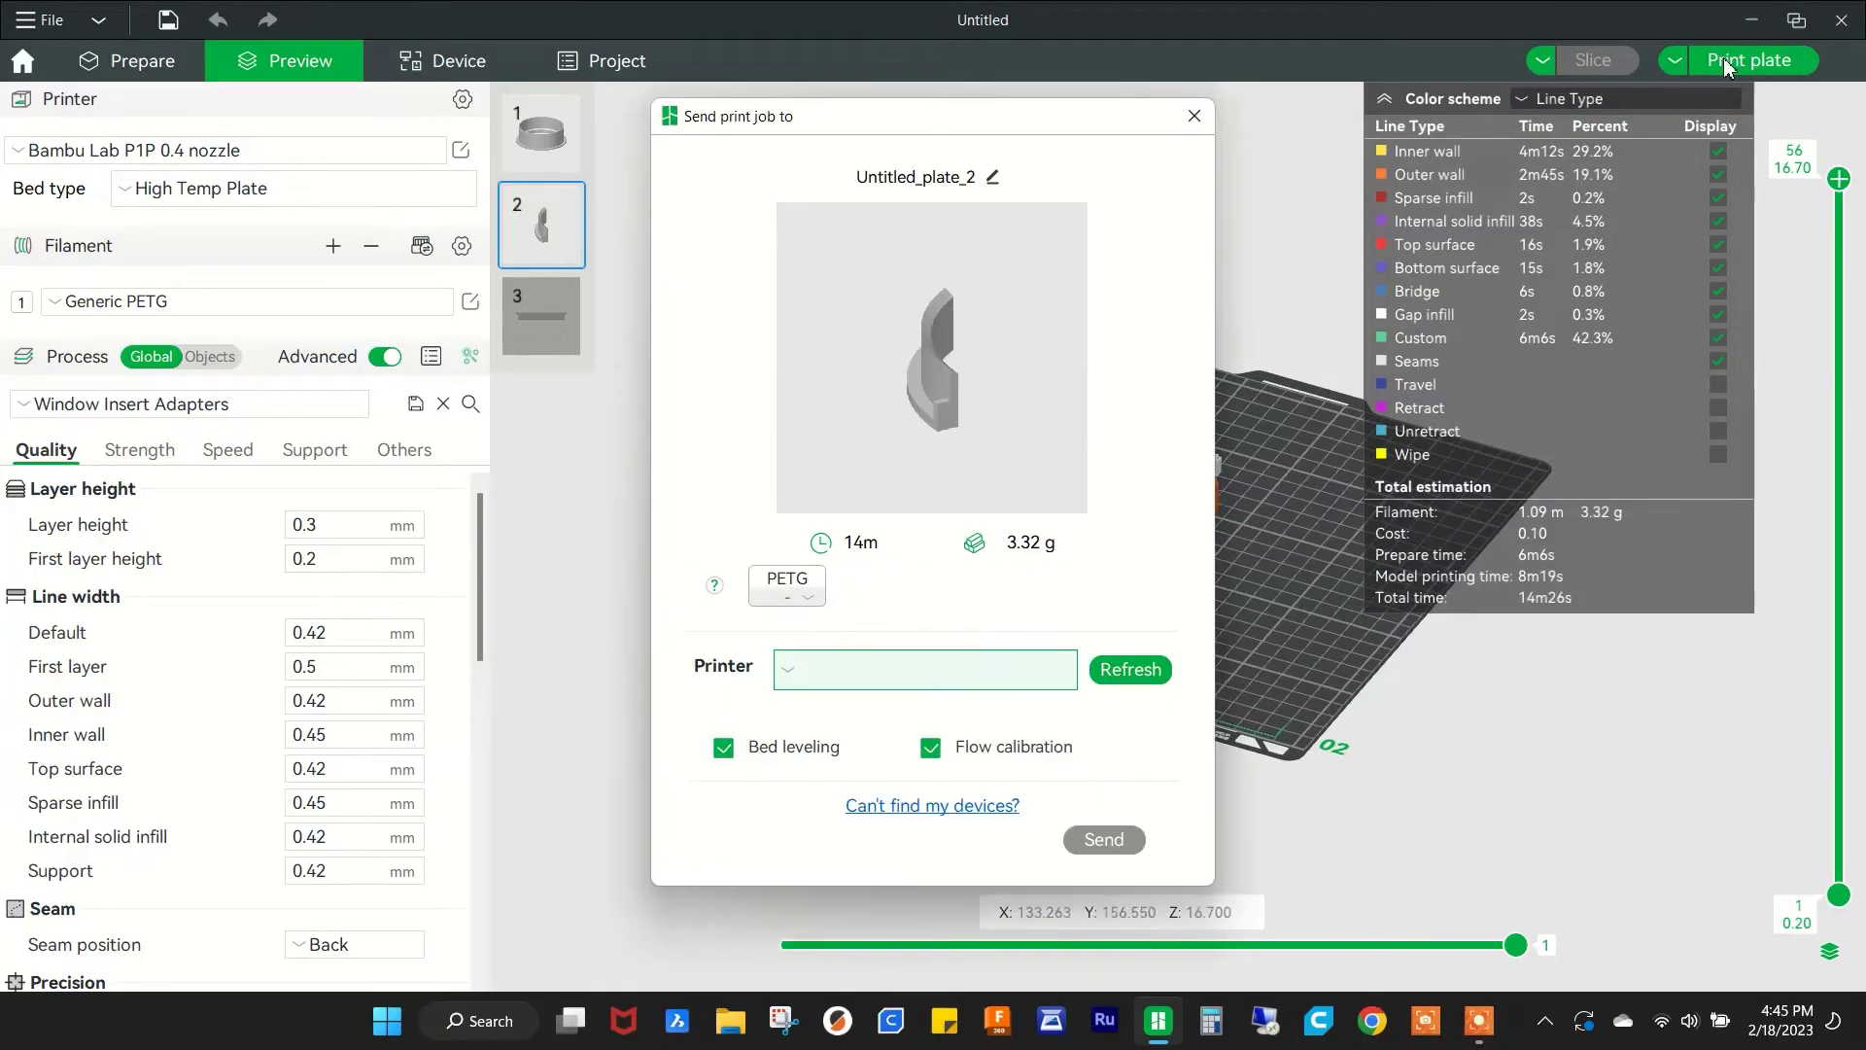
{"action": "left_click", "coordinate": [790, 670]}
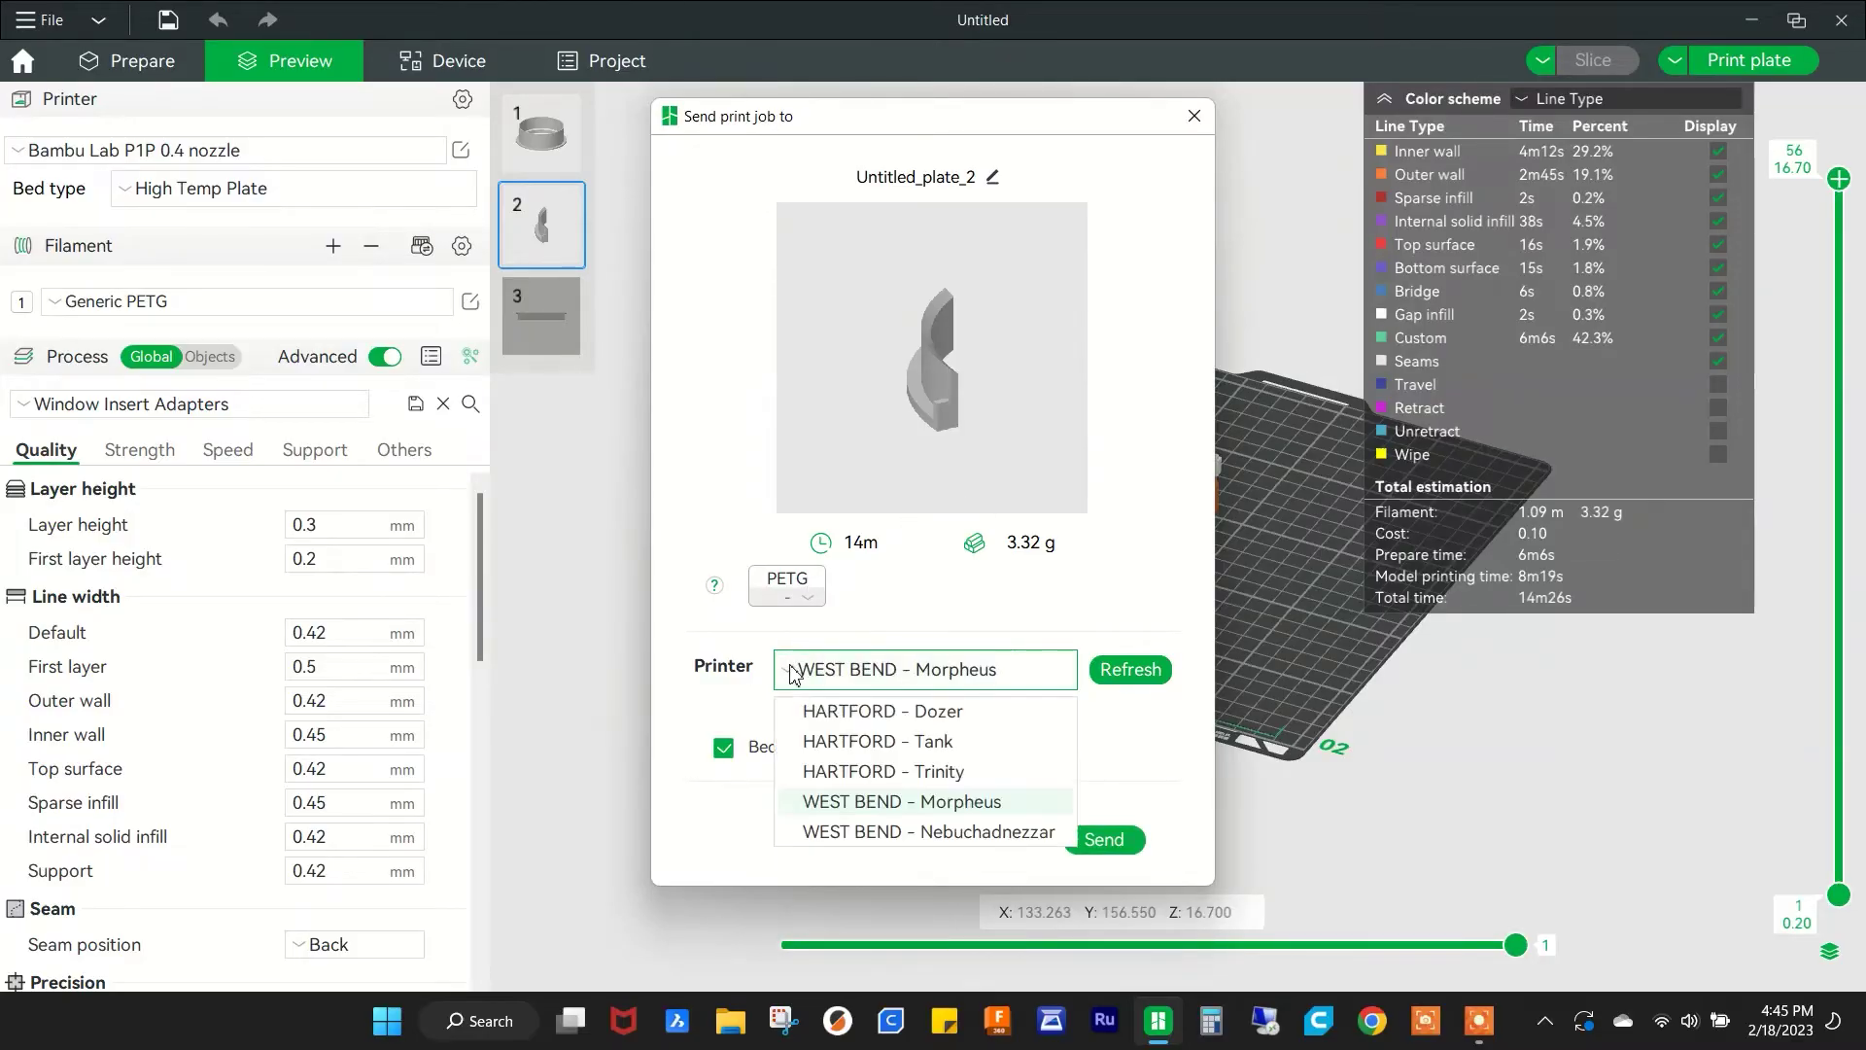
{"action": "left_click", "coordinate": [868, 805]}
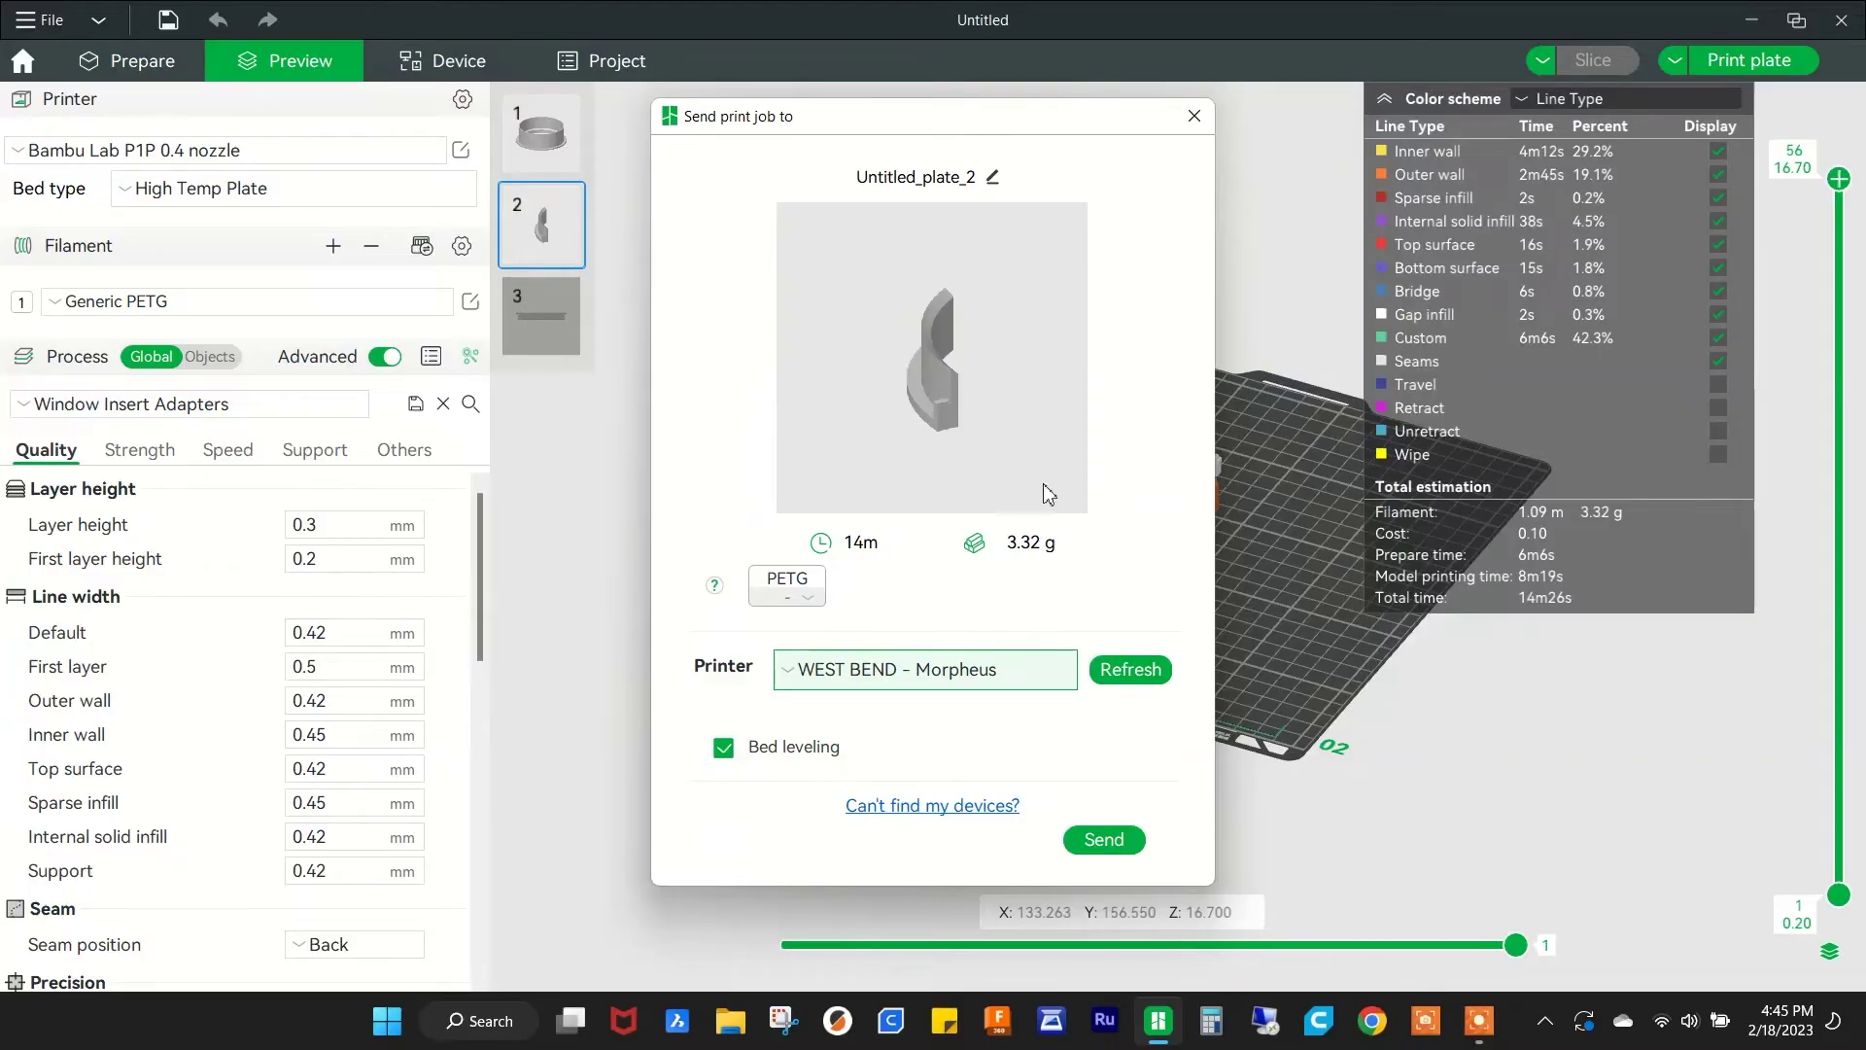
{"action": "left_click", "coordinate": [1195, 117]}
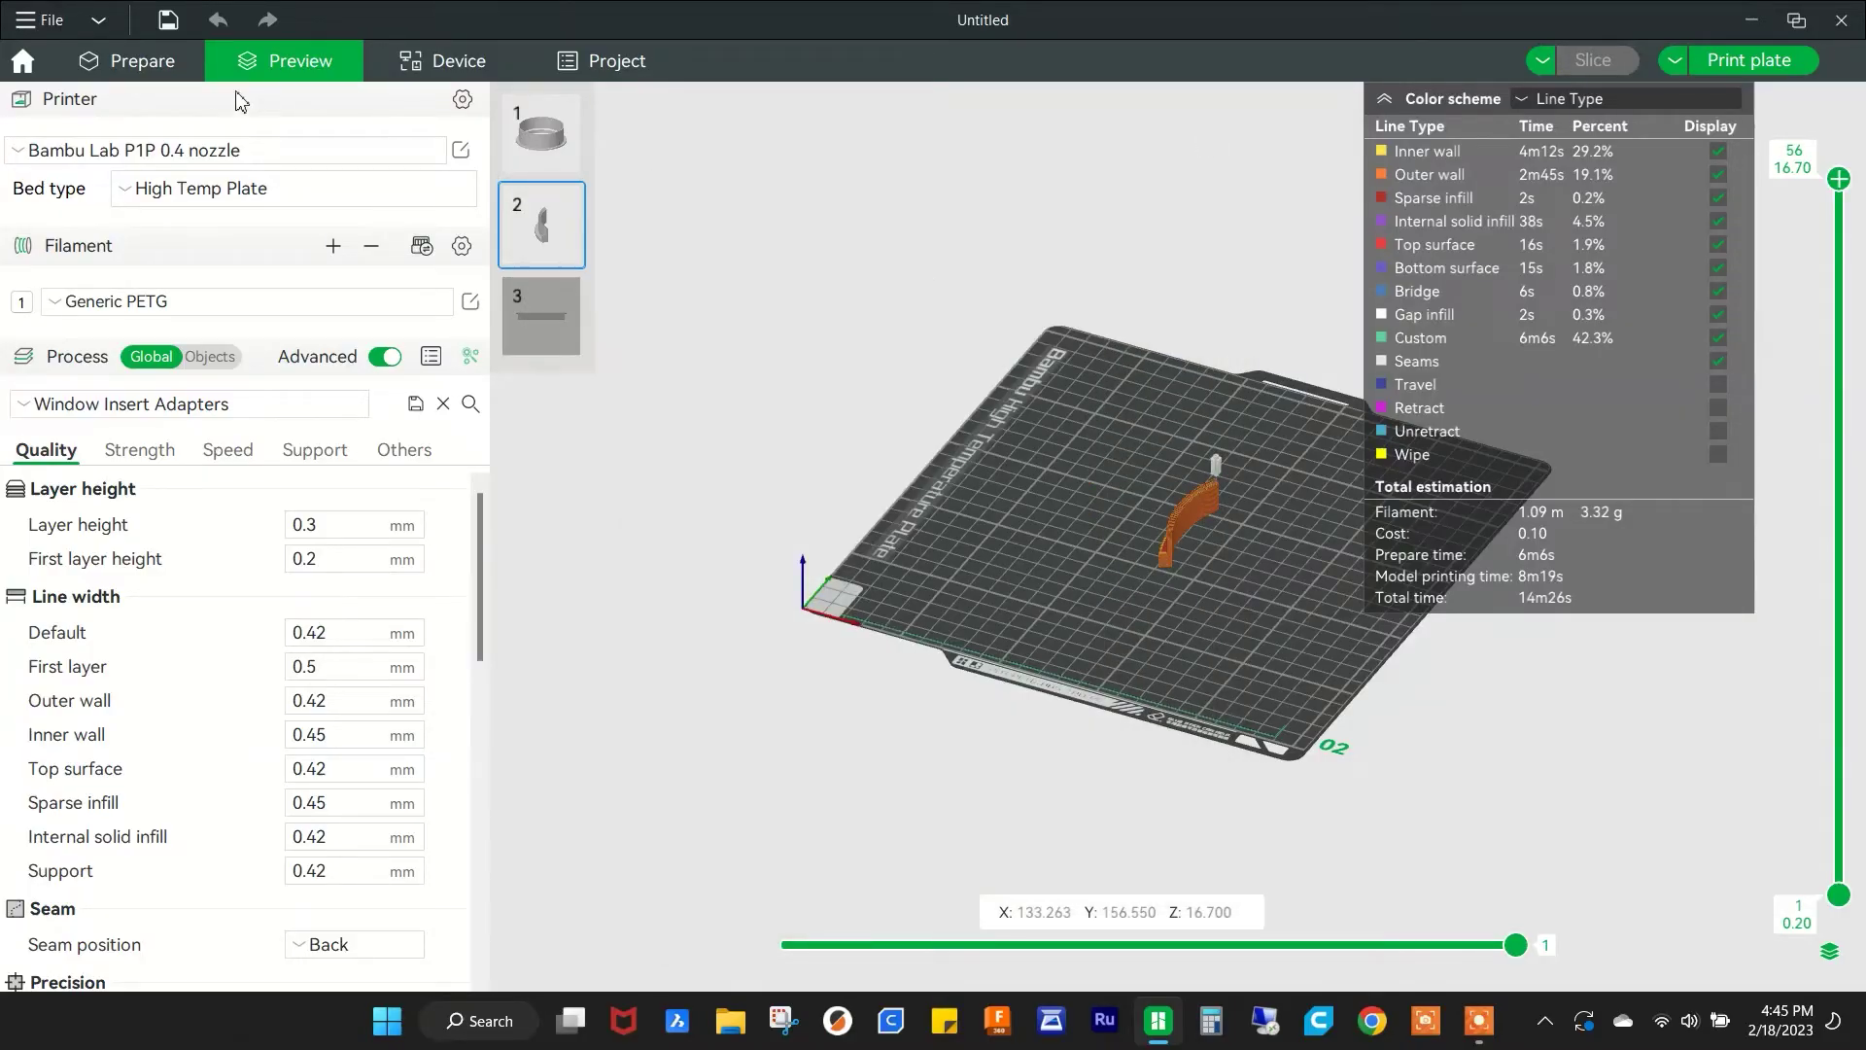
{"action": "left_click", "coordinate": [136, 61]}
{"action": "left_click", "coordinate": [796, 300]}
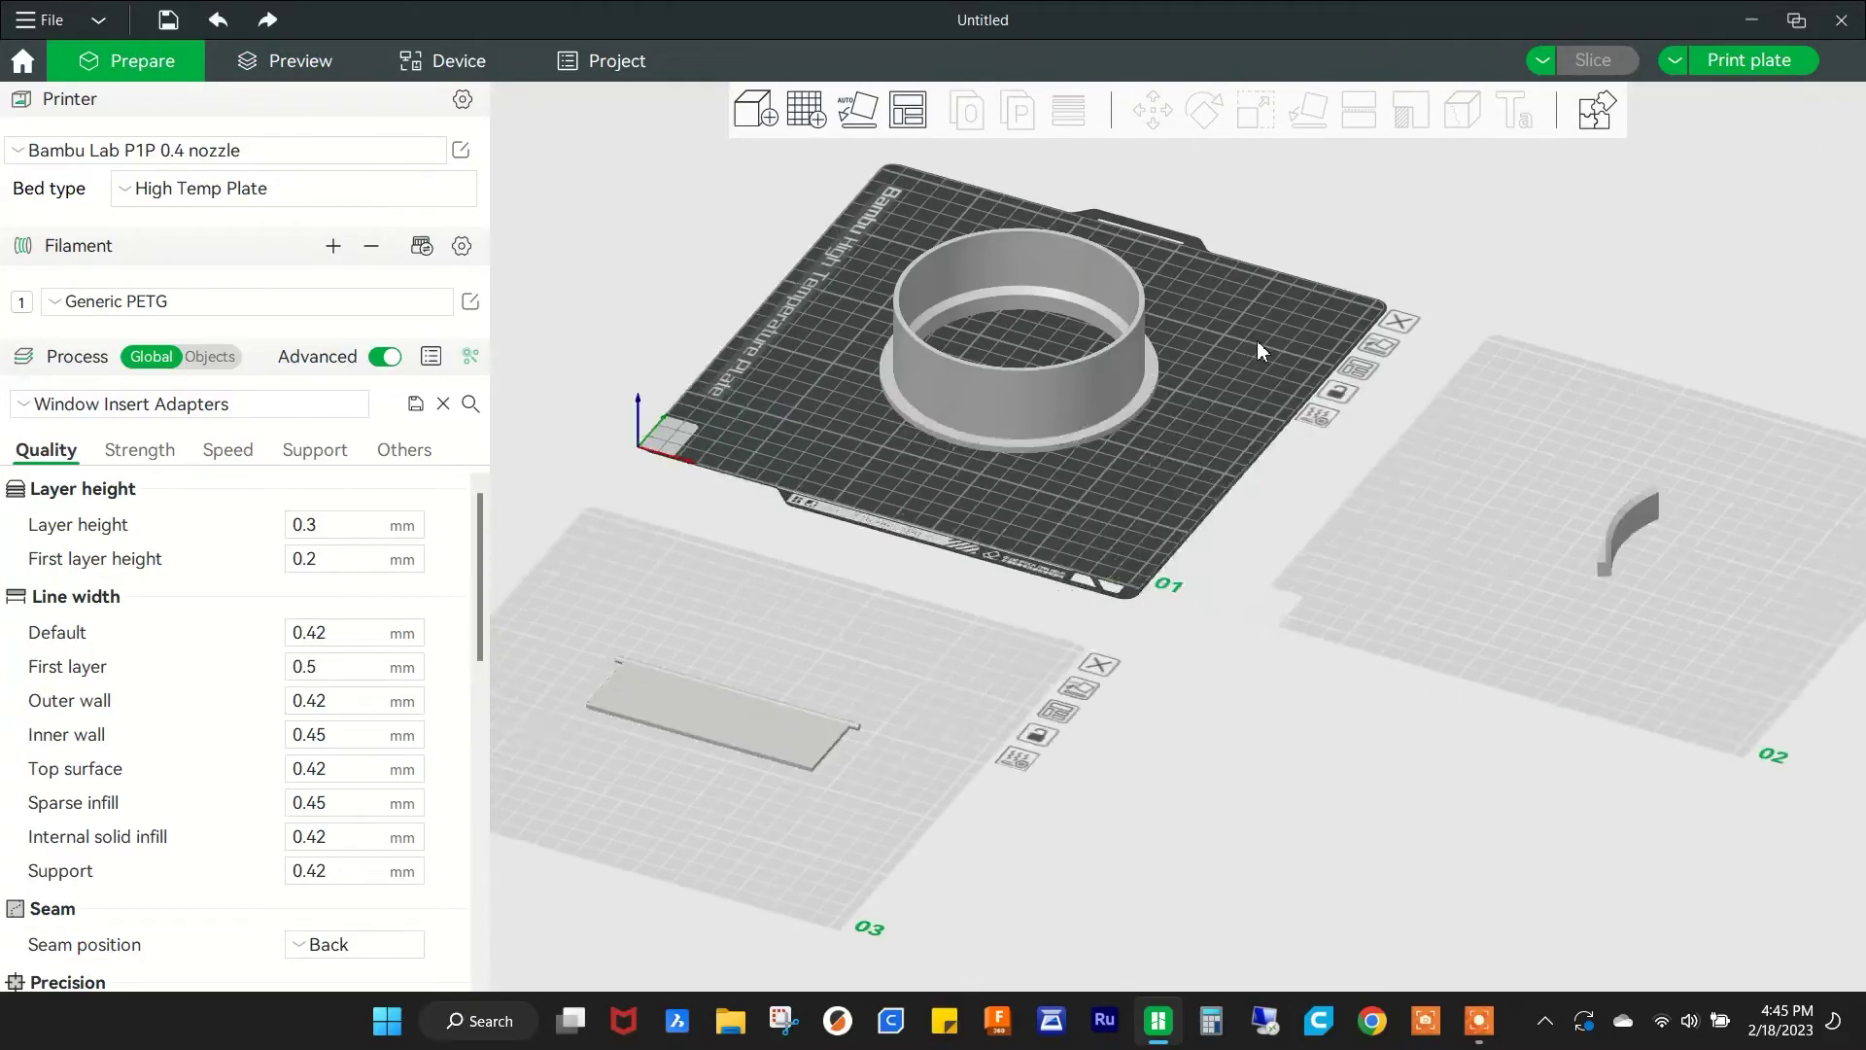
- Activate plate 03 with the flat 4in Flap strip and adjust the zoom
{"action": "left_click", "coordinate": [806, 639]}
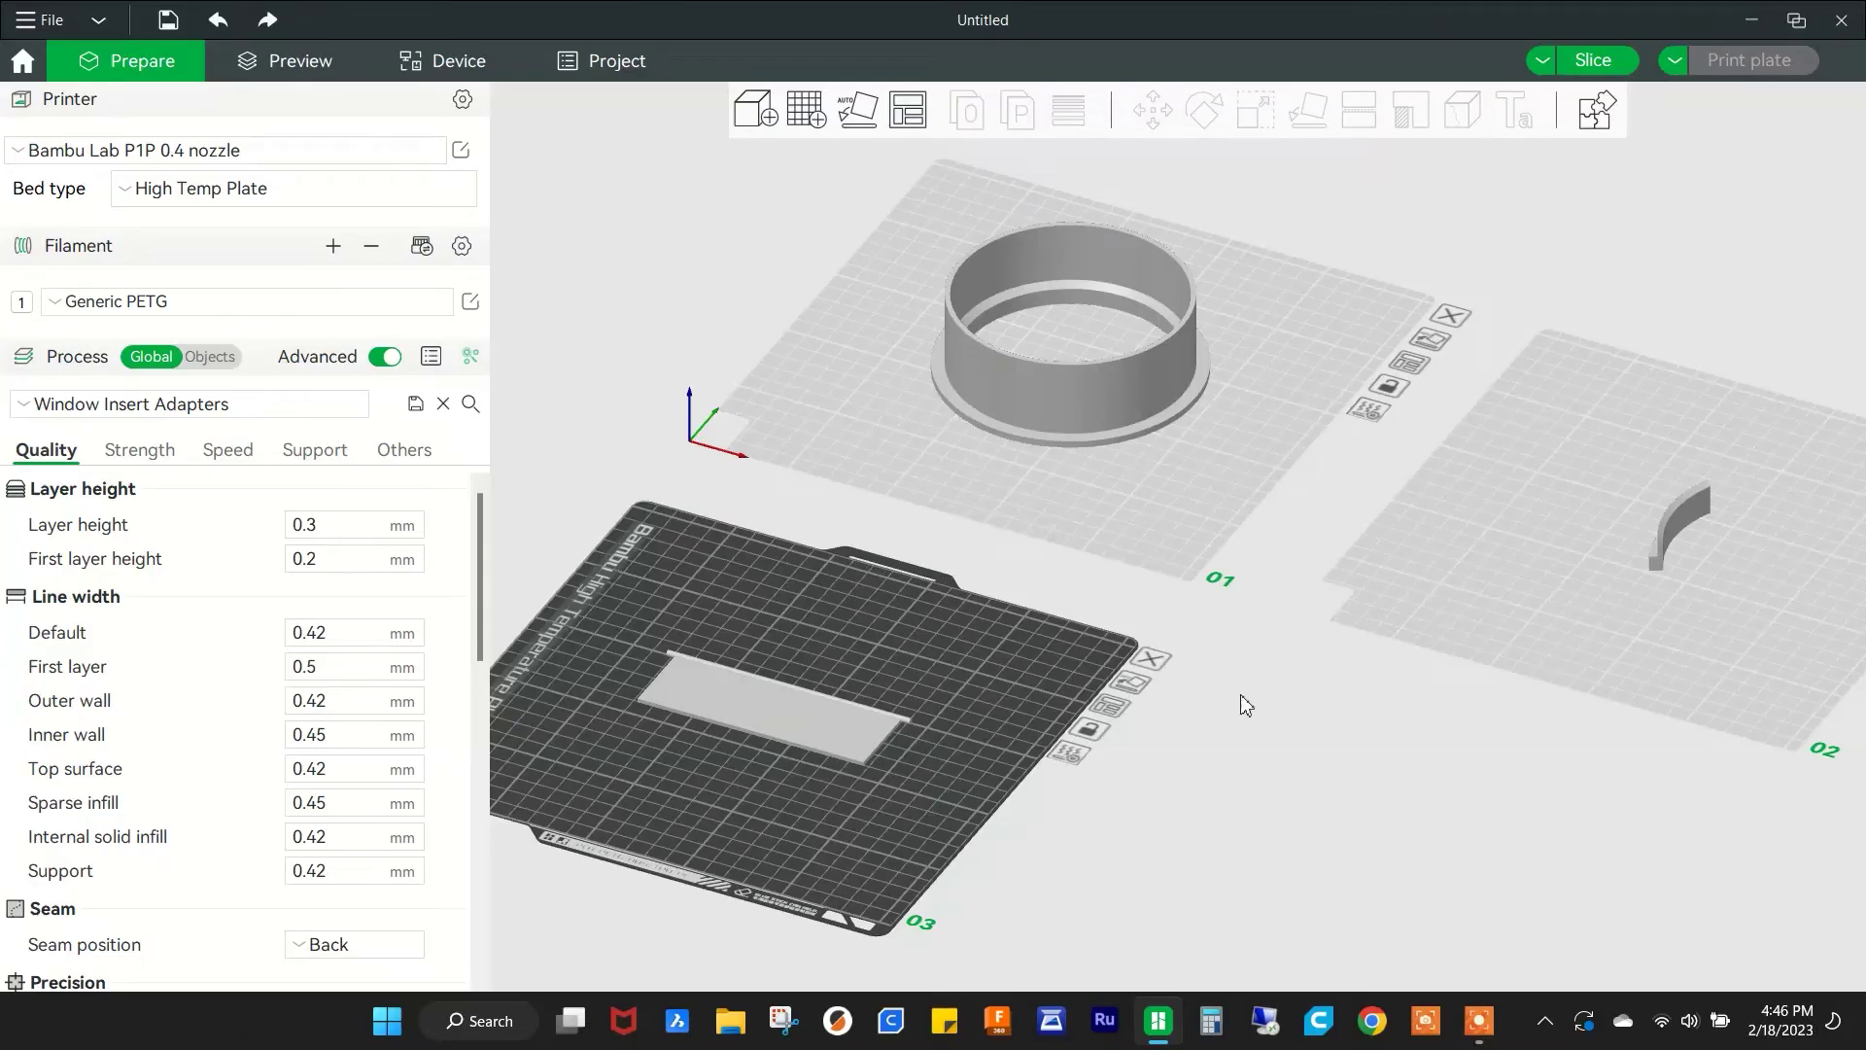
{"action": "scroll", "coordinate": [1249, 703], "scroll_direction": "down", "scroll_amount": 2}
{"action": "scroll", "coordinate": [974, 494], "scroll_direction": "down", "scroll_amount": 2}
{"action": "scroll", "coordinate": [895, 434], "scroll_direction": "up", "scroll_amount": 3}
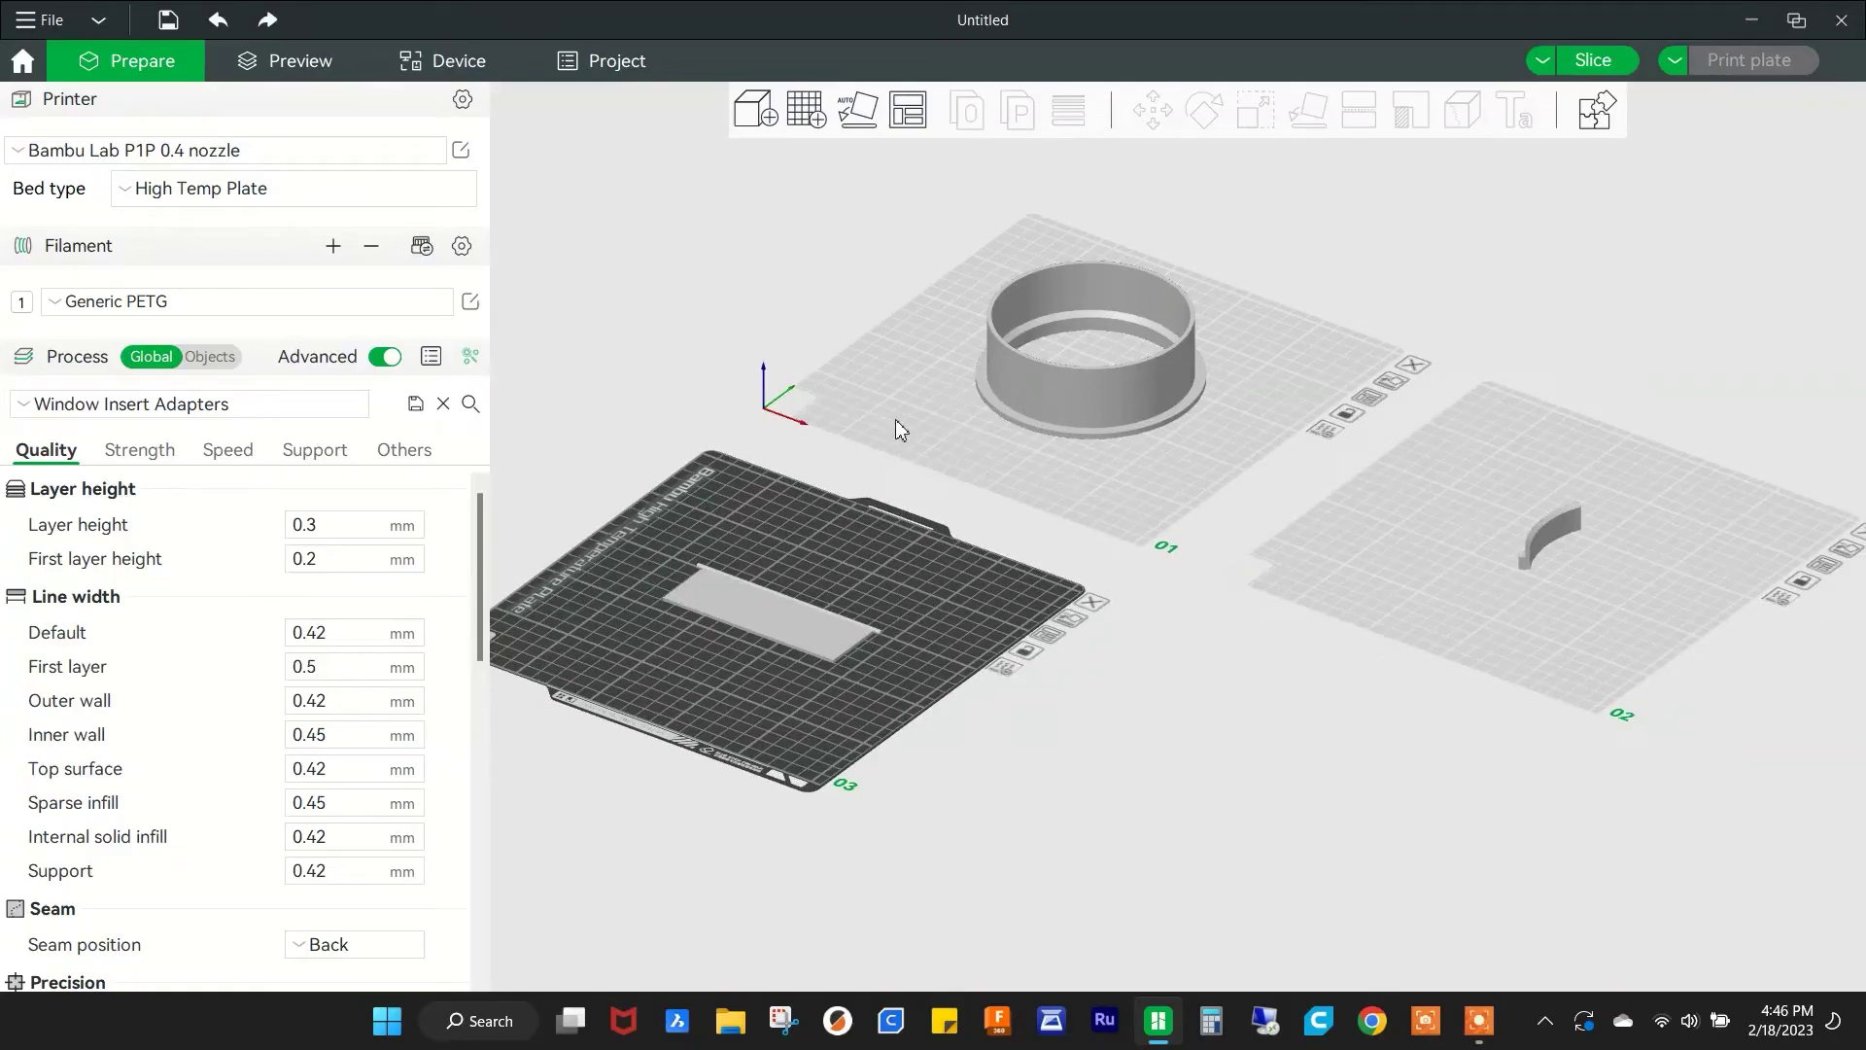
- Start a new project without saving the current plates
{"action": "left_click", "coordinate": [44, 20]}
{"action": "left_click", "coordinate": [70, 56]}
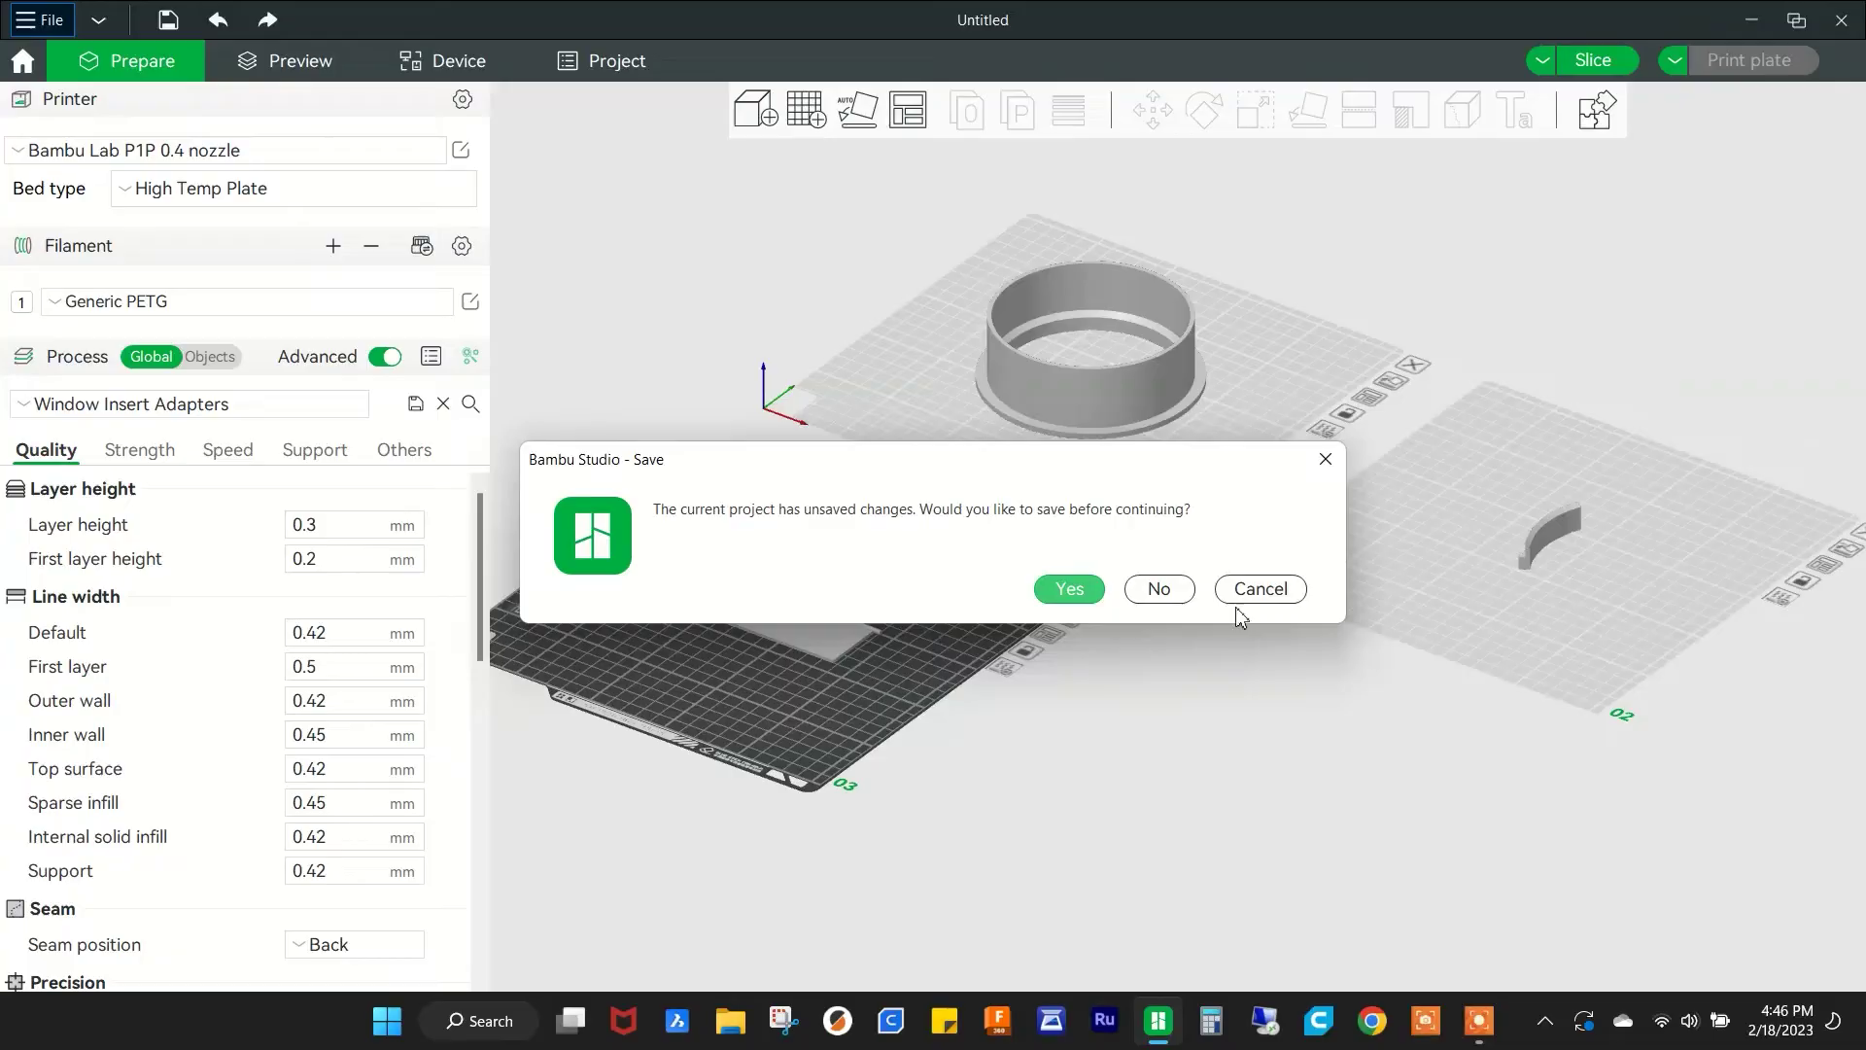
{"action": "left_click", "coordinate": [1164, 589]}
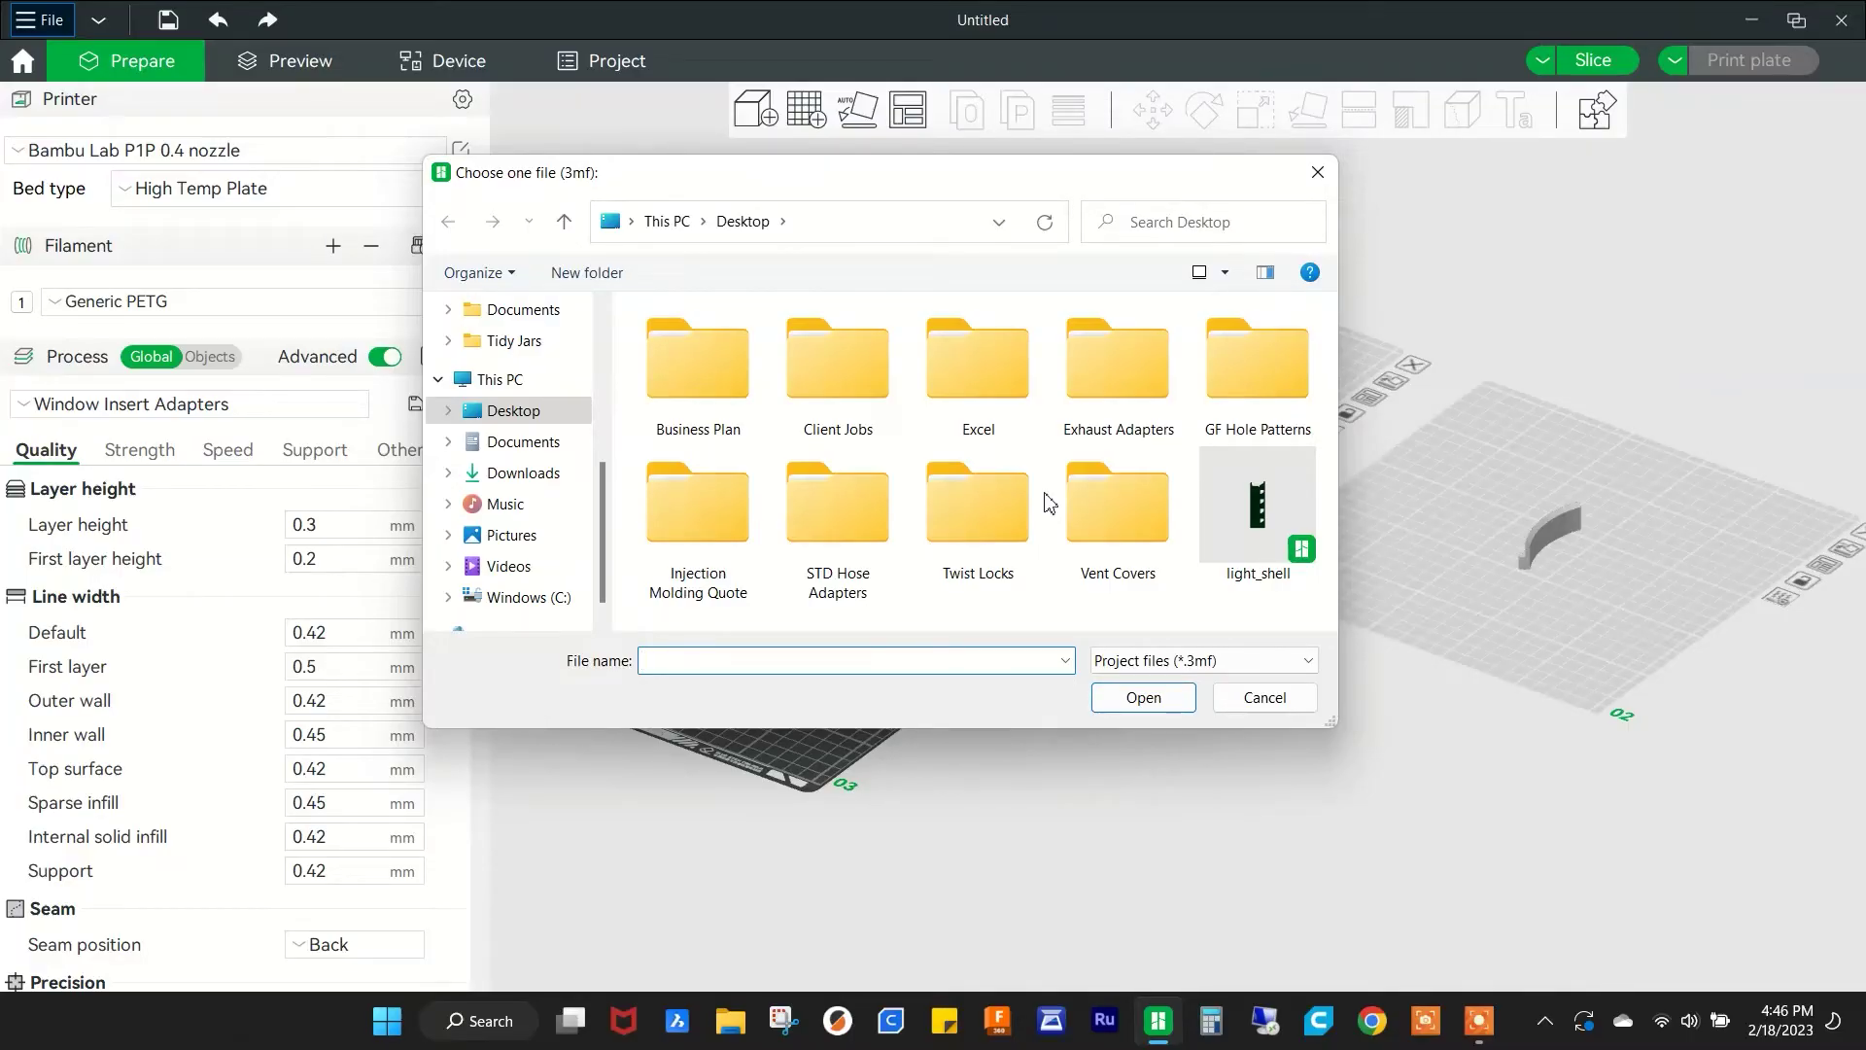
- Open All Reducers from Desktop > Exhaust Adapters > Reducers > 3MF
{"action": "double_click", "coordinate": [1098, 386]}
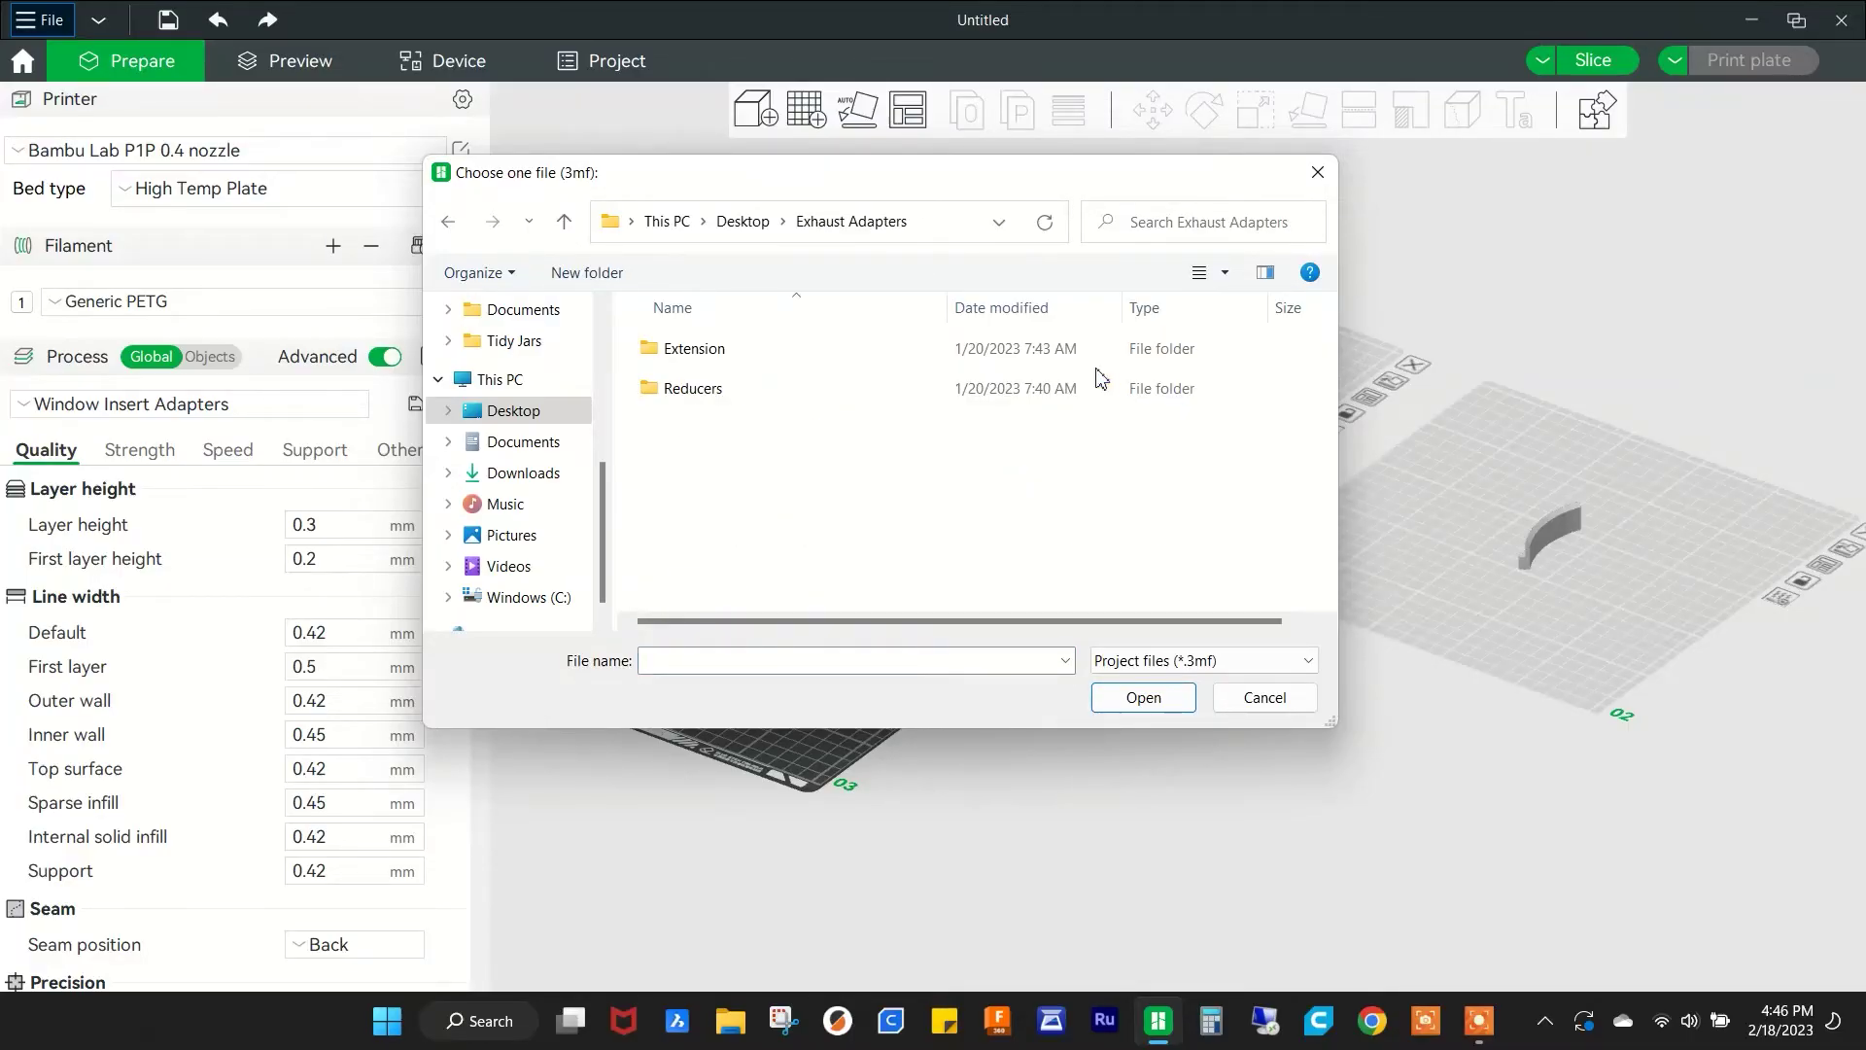
{"action": "double_click", "coordinate": [692, 388]}
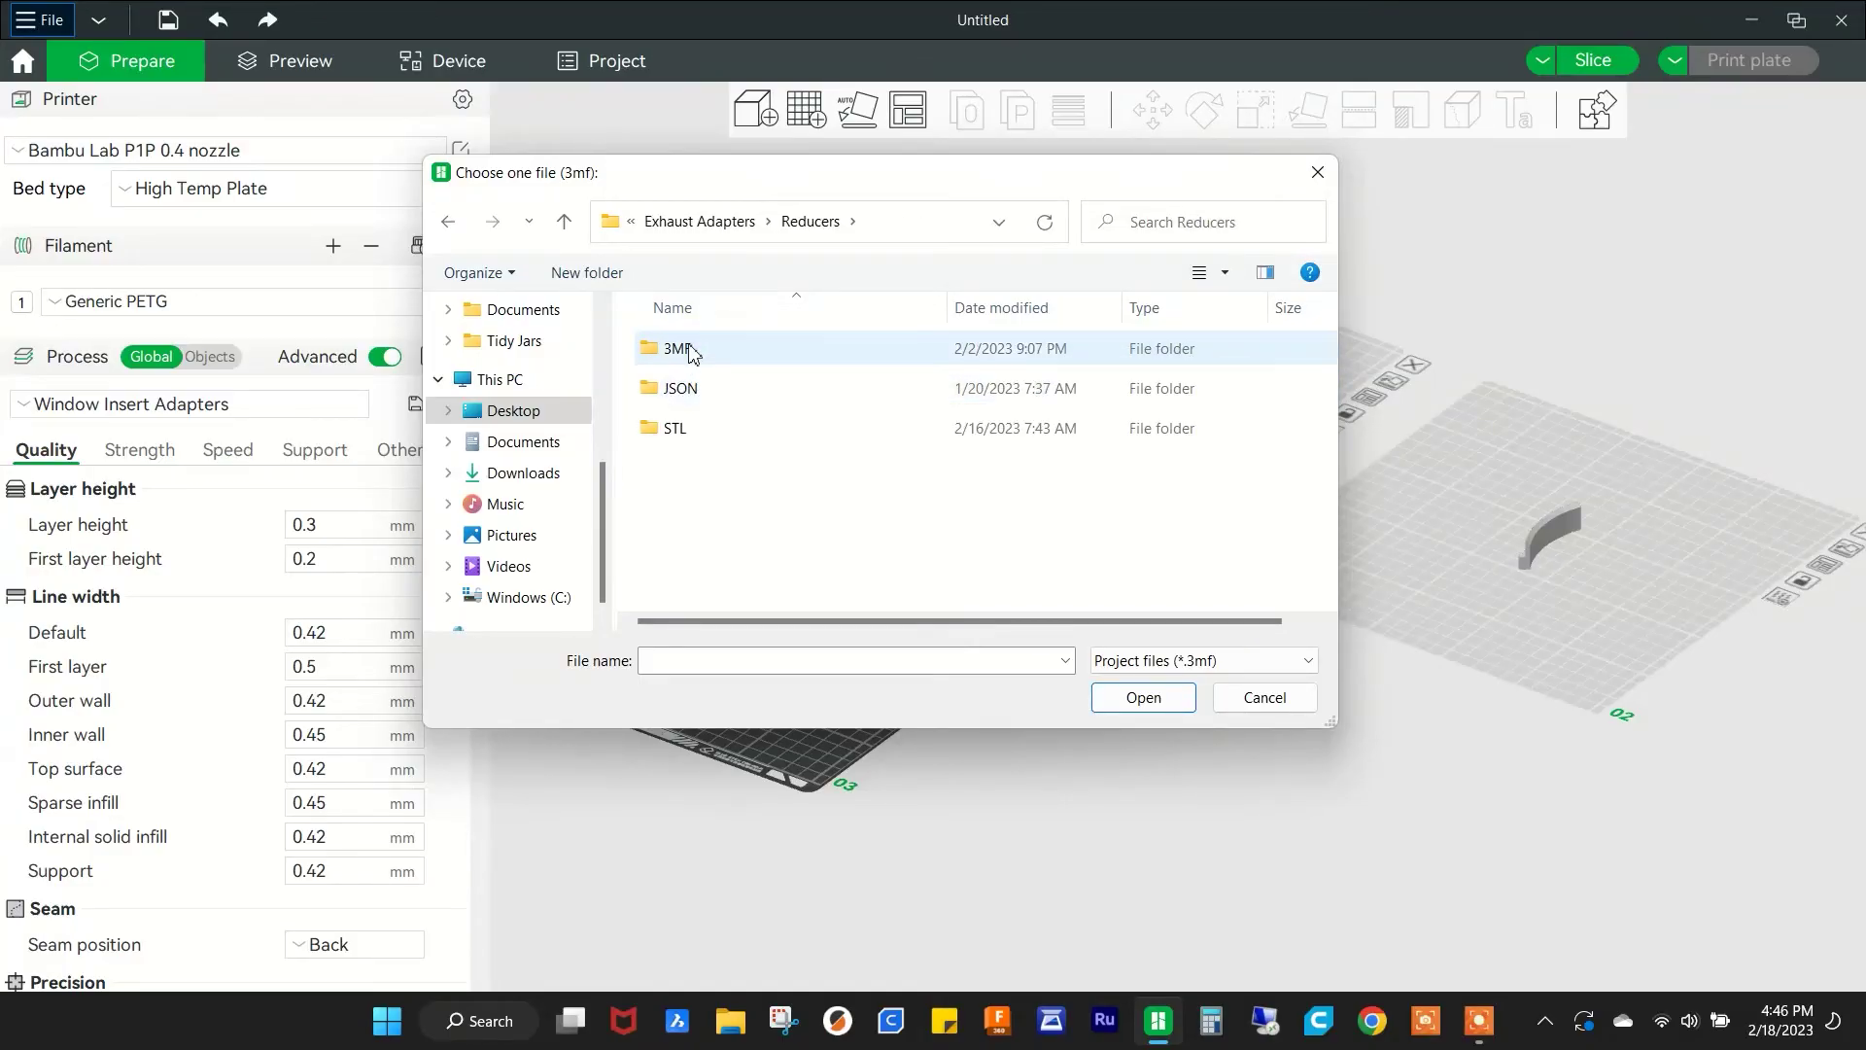
{"action": "double_click", "coordinate": [688, 350]}
{"action": "left_click", "coordinate": [692, 358]}
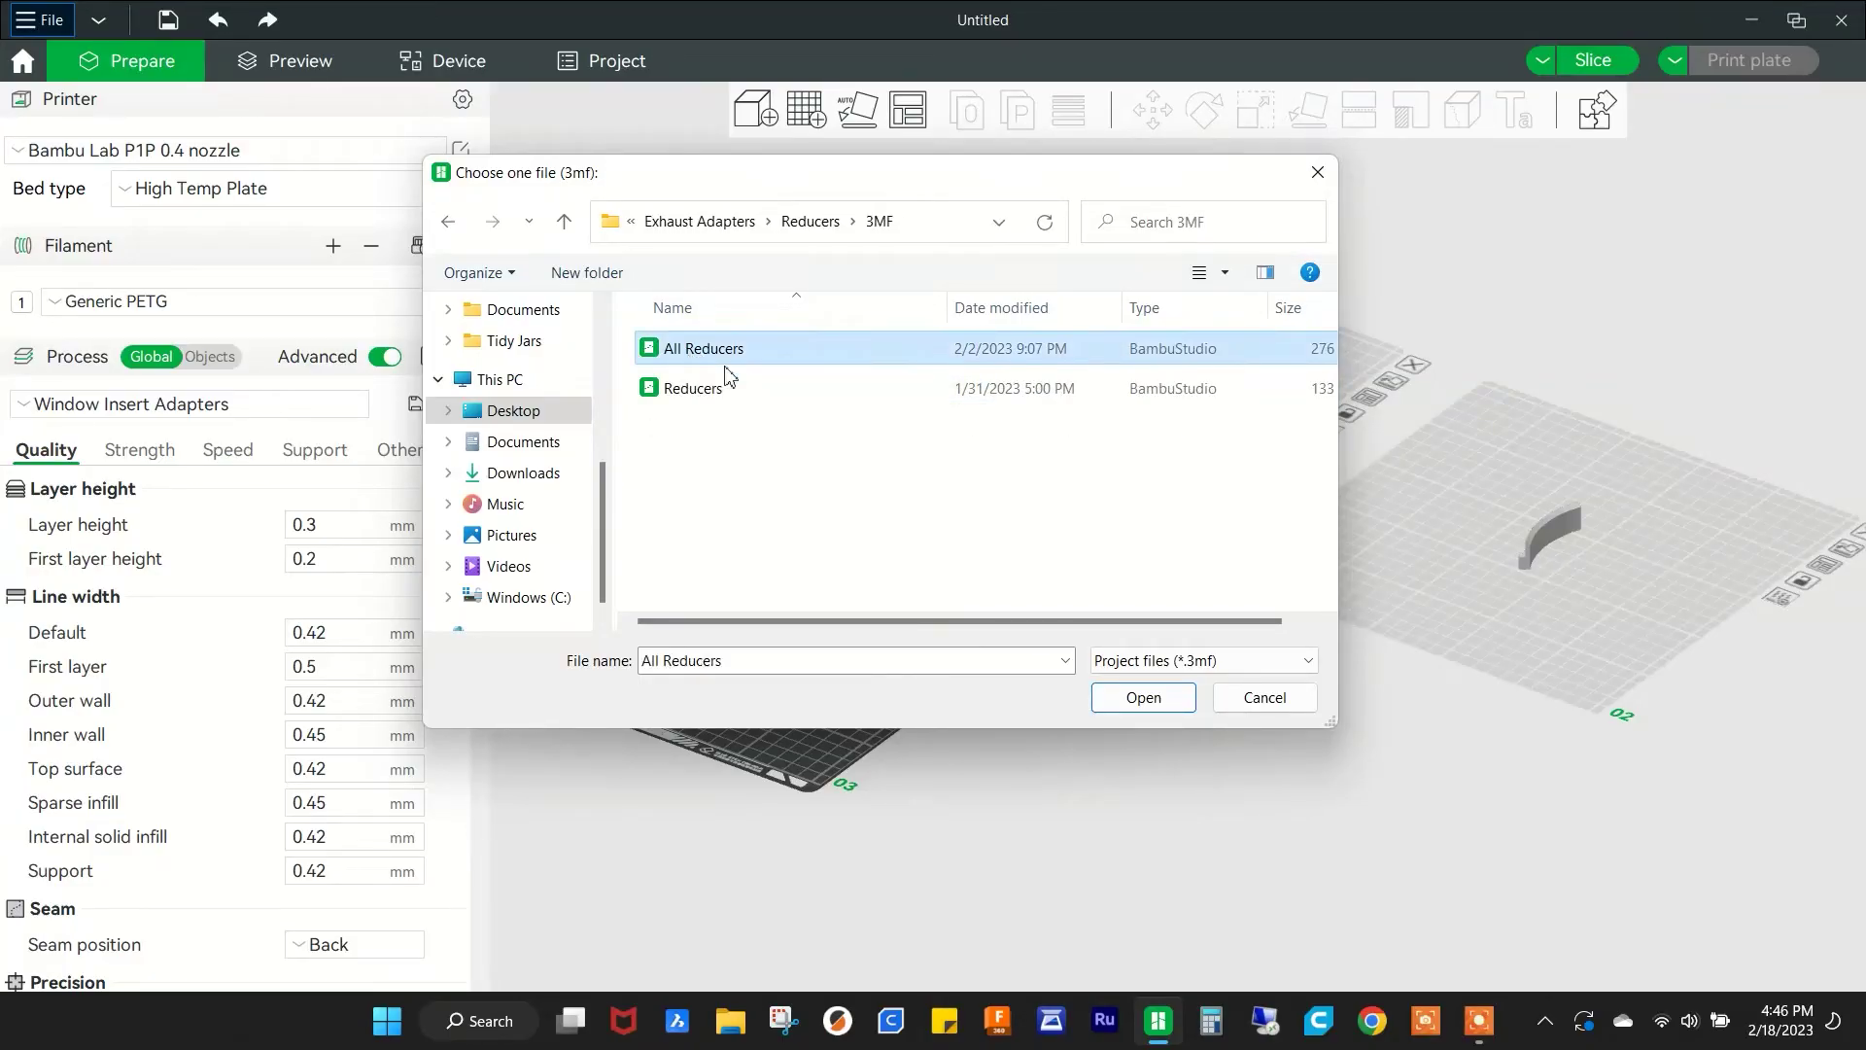
{"action": "left_click", "coordinate": [1133, 704]}
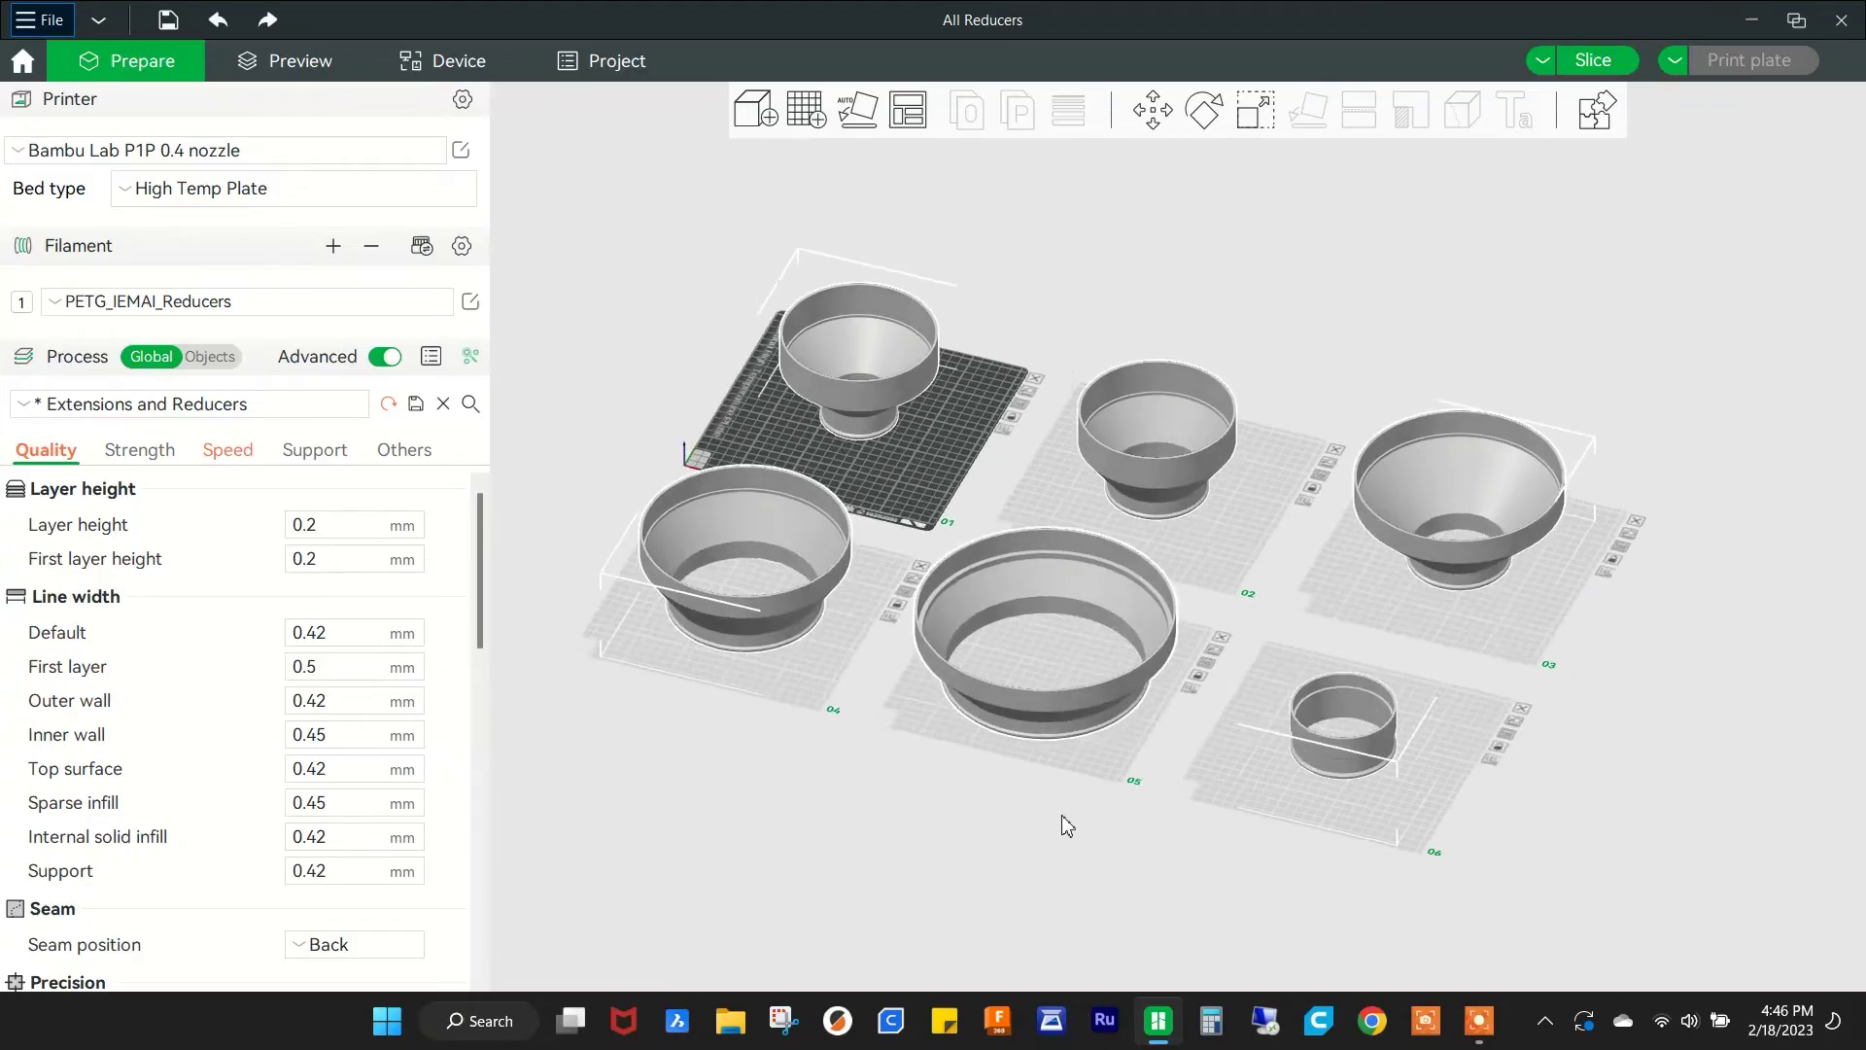
- Pan, orbit and zoom around the six plates to look over all the reducers
{"action": "right_click_drag", "start_coordinate": [946, 791], "coordinate": [1050, 742]}
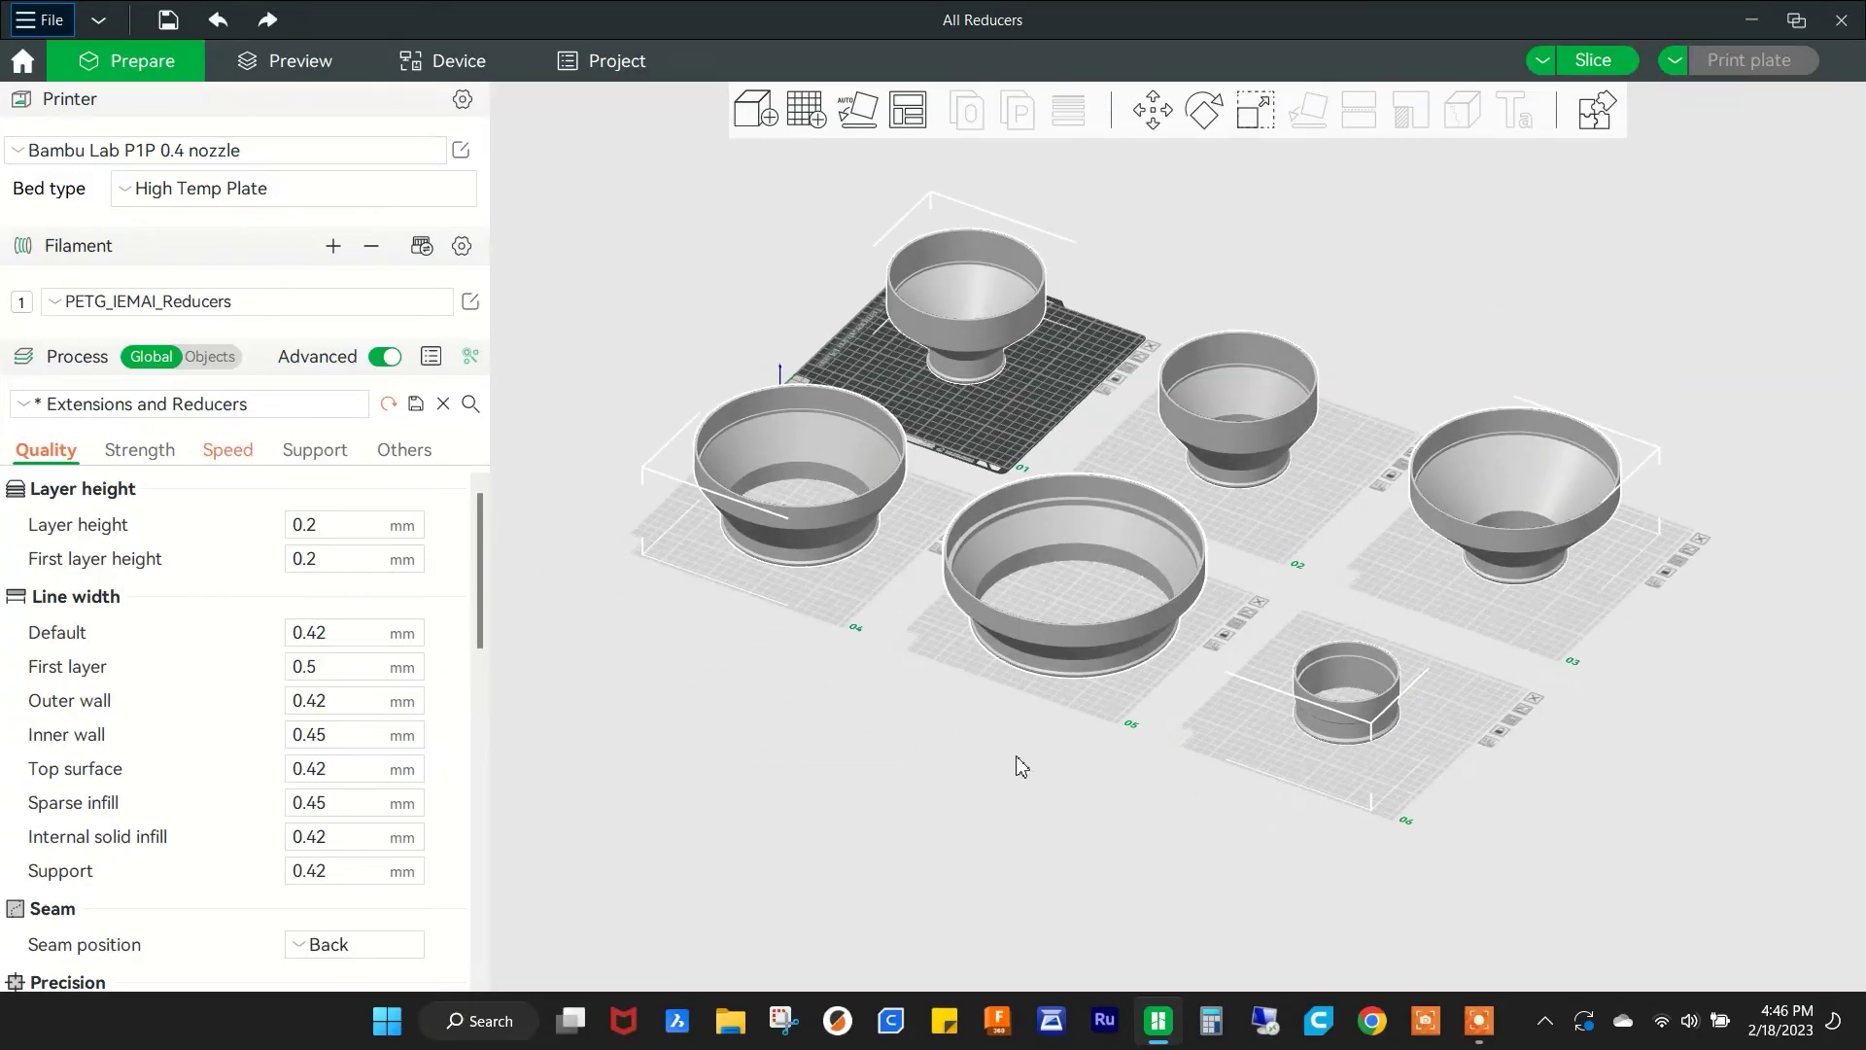
{"action": "left_click", "coordinate": [1020, 767]}
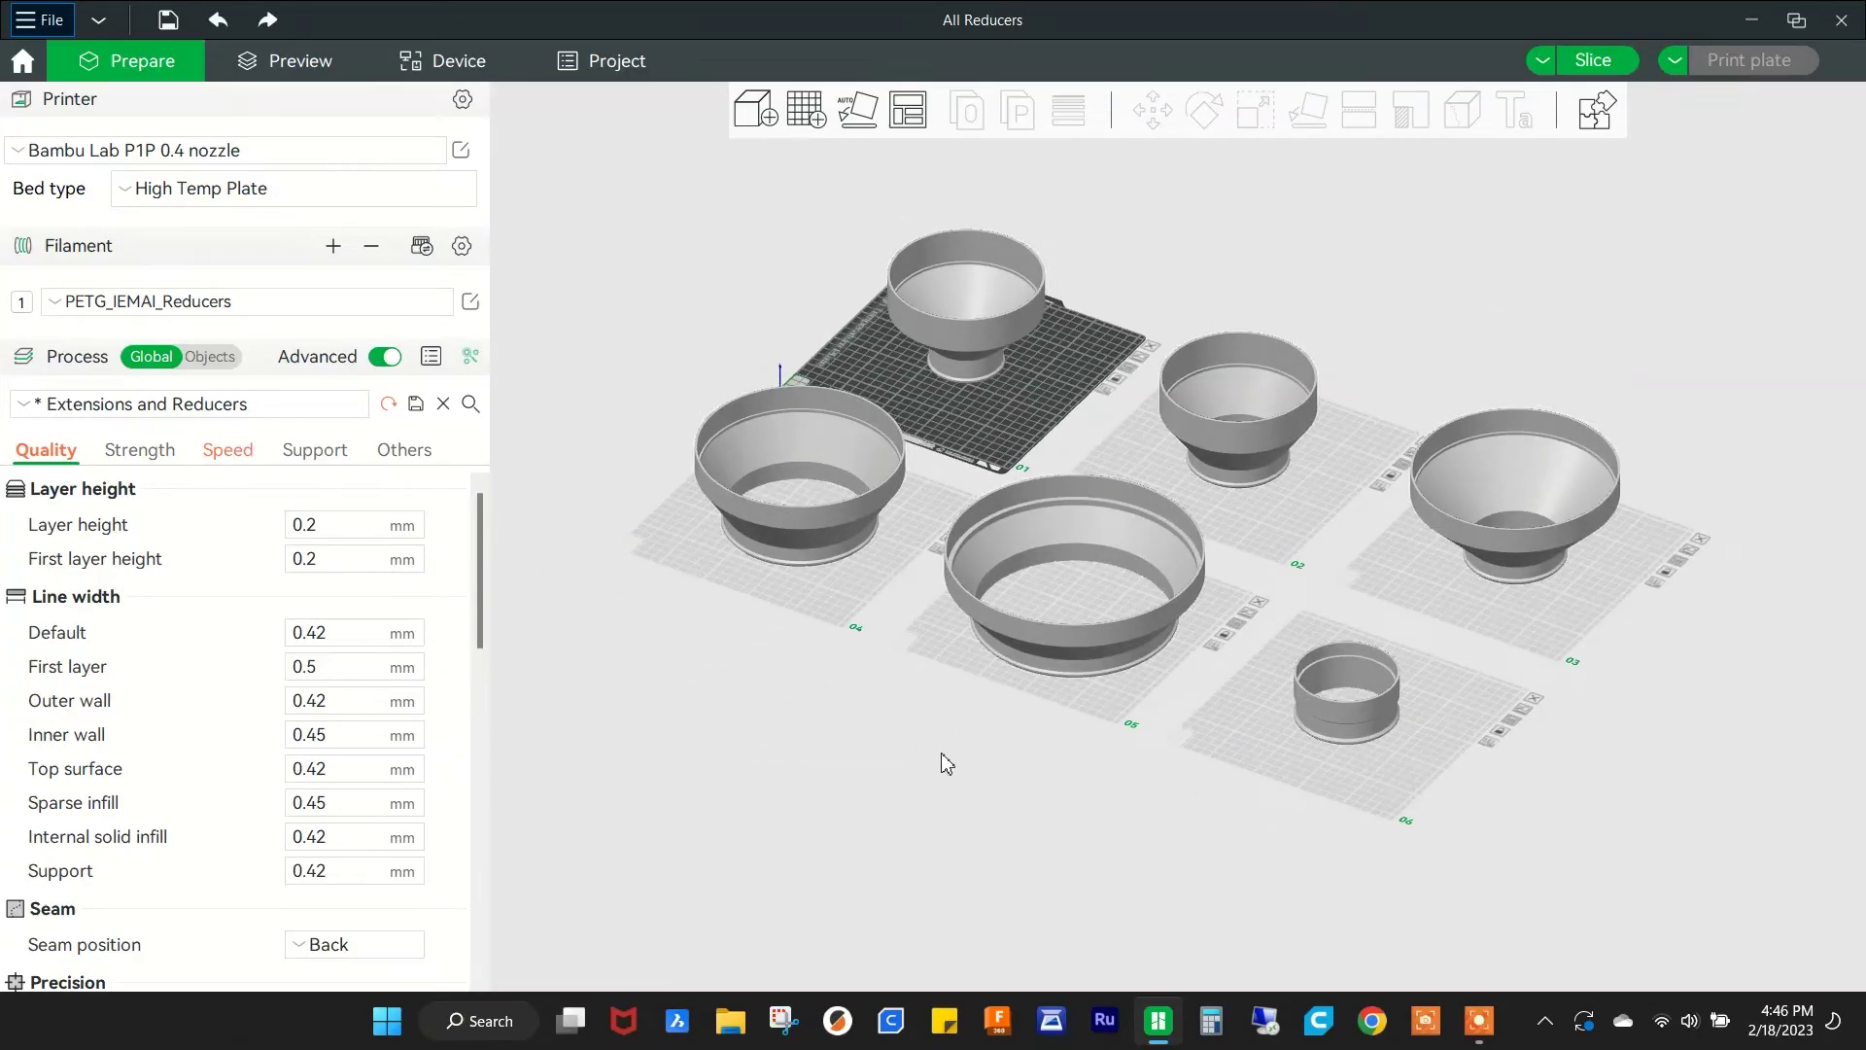
{"action": "scroll", "coordinate": [928, 768], "scroll_direction": "up", "scroll_amount": 2}
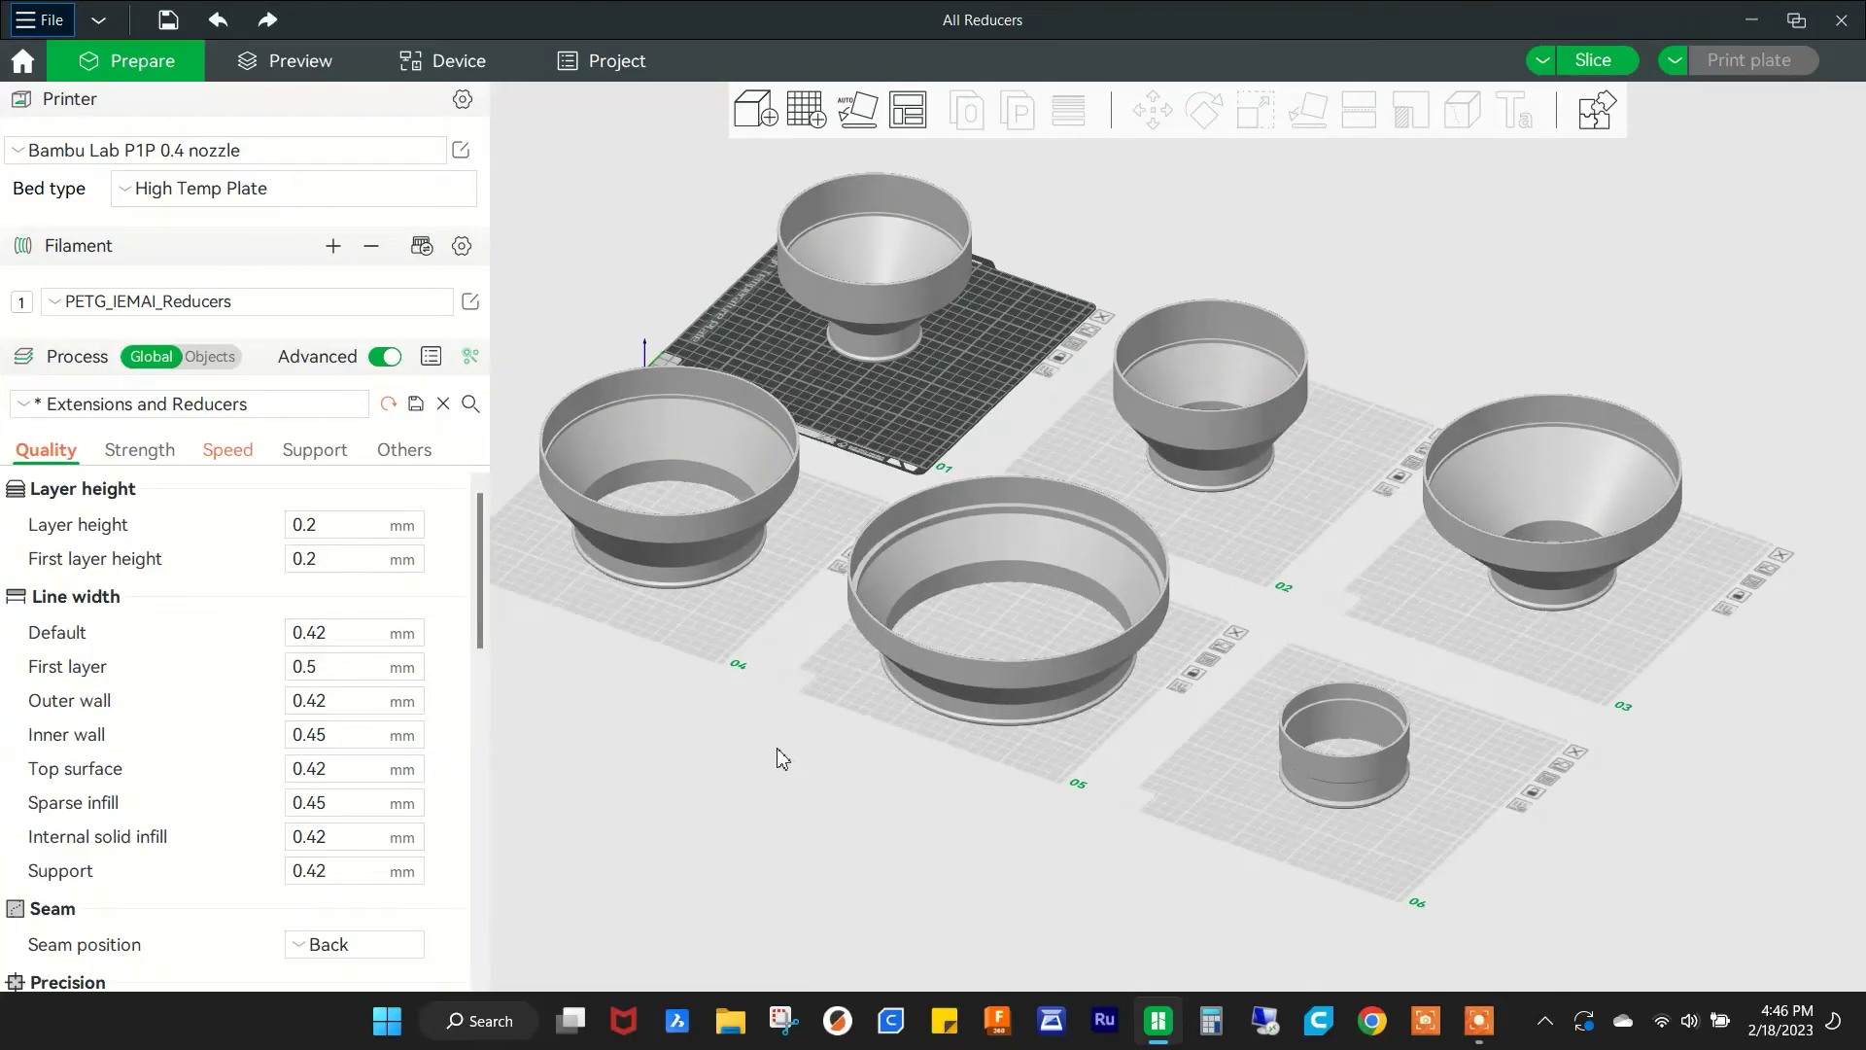
{"action": "right_click_drag", "start_coordinate": [783, 758], "coordinate": [877, 762]}
{"action": "left_click_drag", "start_coordinate": [878, 761], "coordinate": [872, 758]}
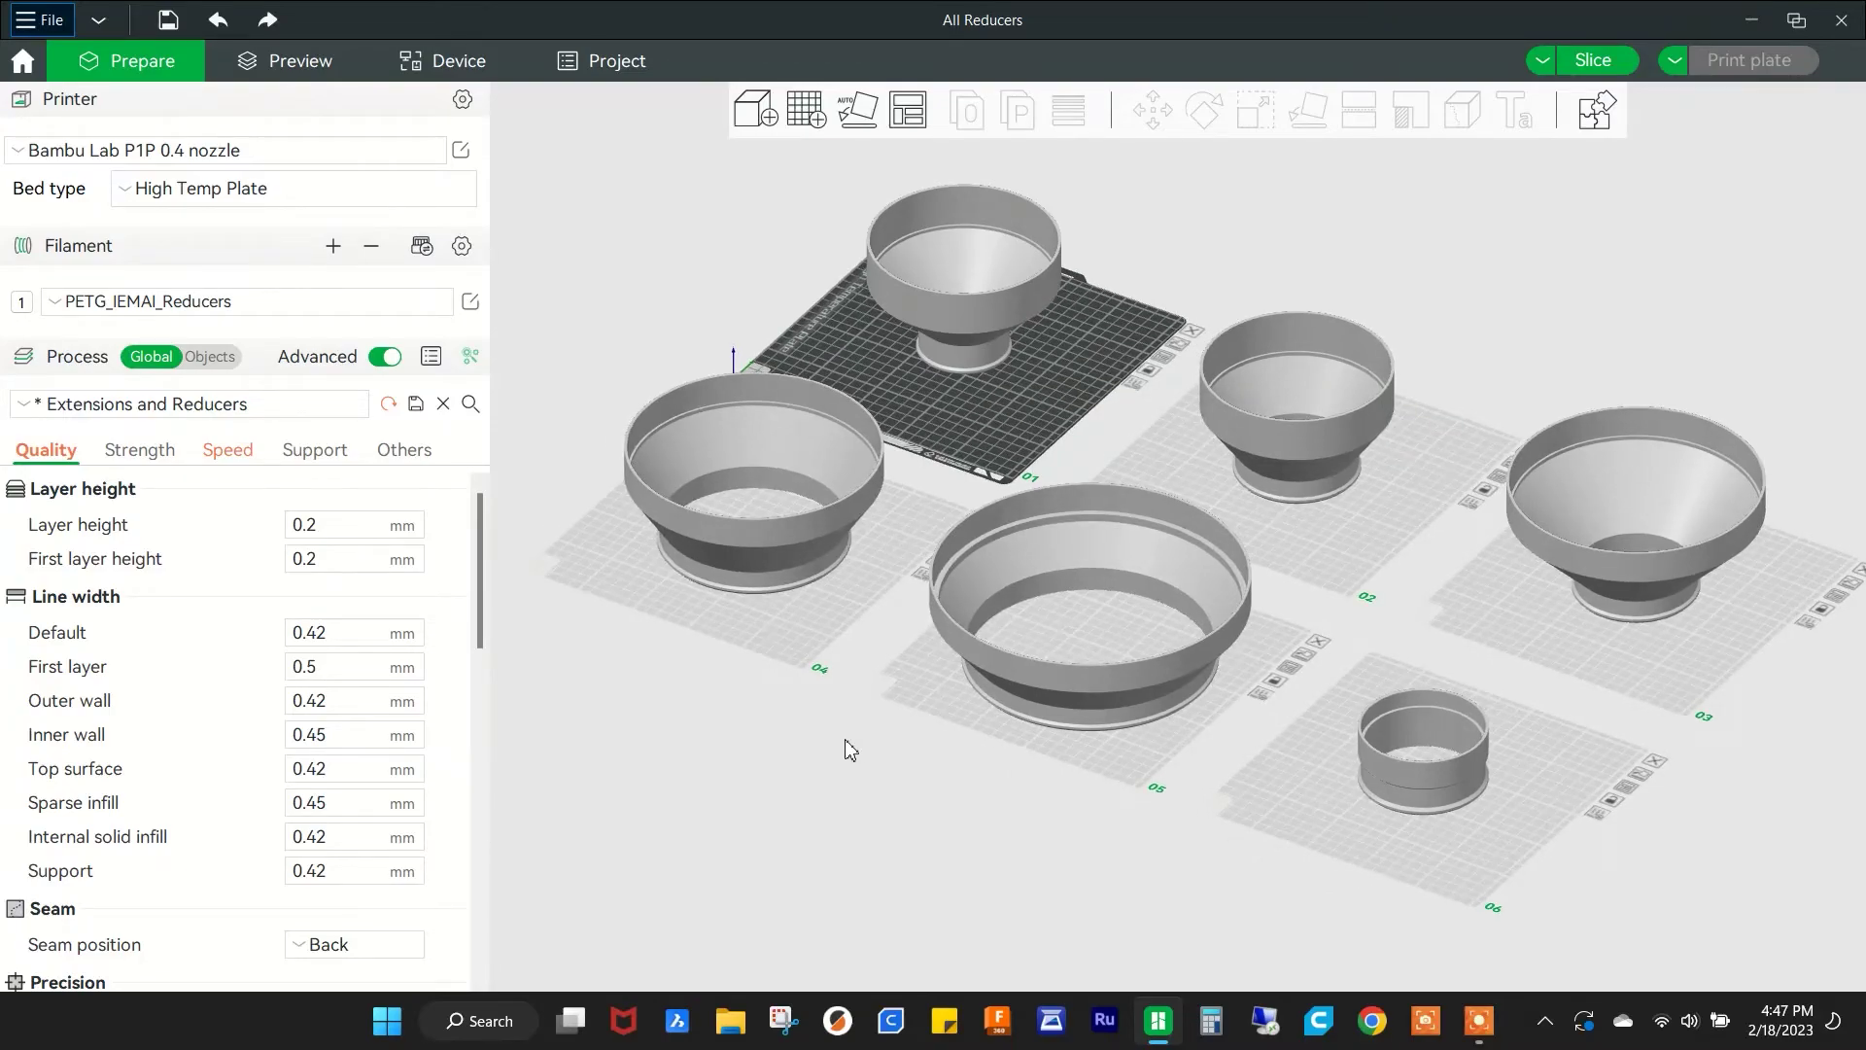
{"action": "mouse_move", "coordinate": [711, 579]}
{"action": "left_mouse_down"}
{"action": "mouse_move", "coordinate": [717, 603]}
{"action": "mouse_move", "coordinate": [687, 582]}
{"action": "left_mouse_up"}
{"action": "middle_click_drag", "start_coordinate": [686, 581], "coordinate": [678, 570]}
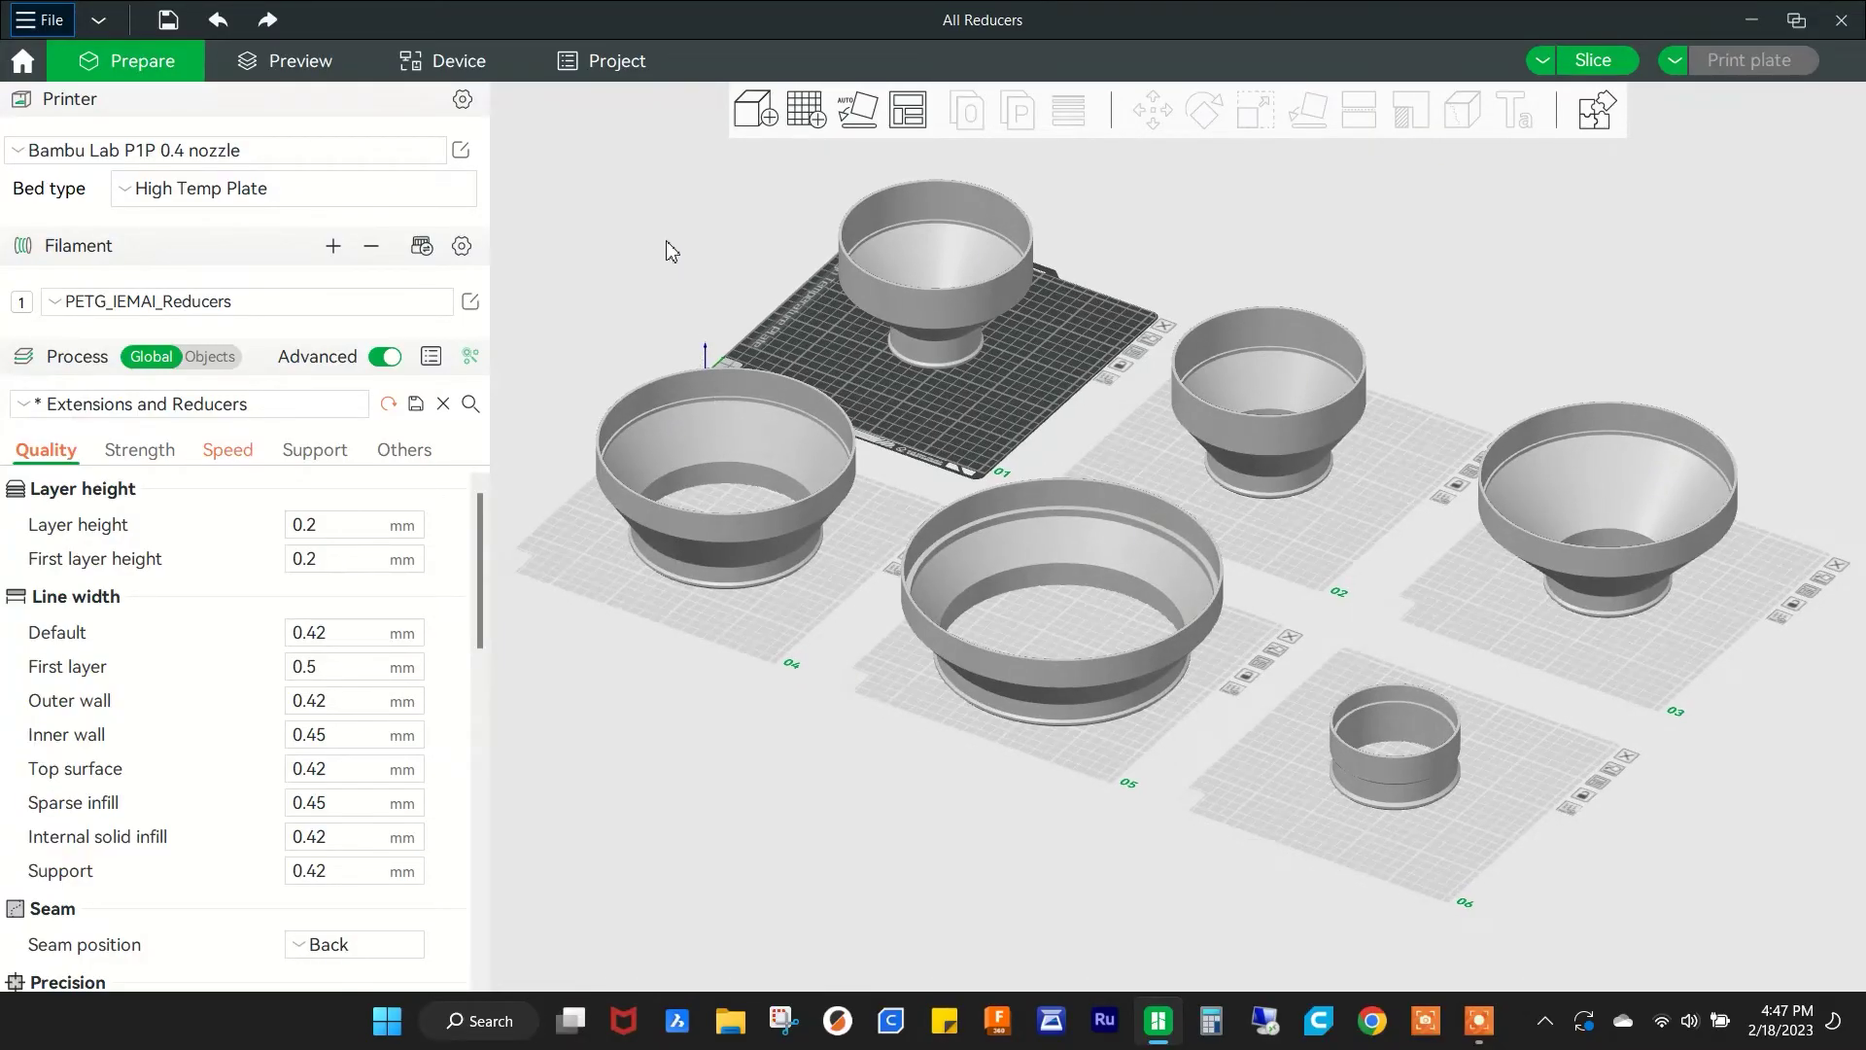
{"action": "middle_click_drag", "start_coordinate": [671, 251], "coordinate": [1058, 533]}
{"action": "scroll", "coordinate": [822, 313], "scroll_direction": "up", "scroll_amount": 5}
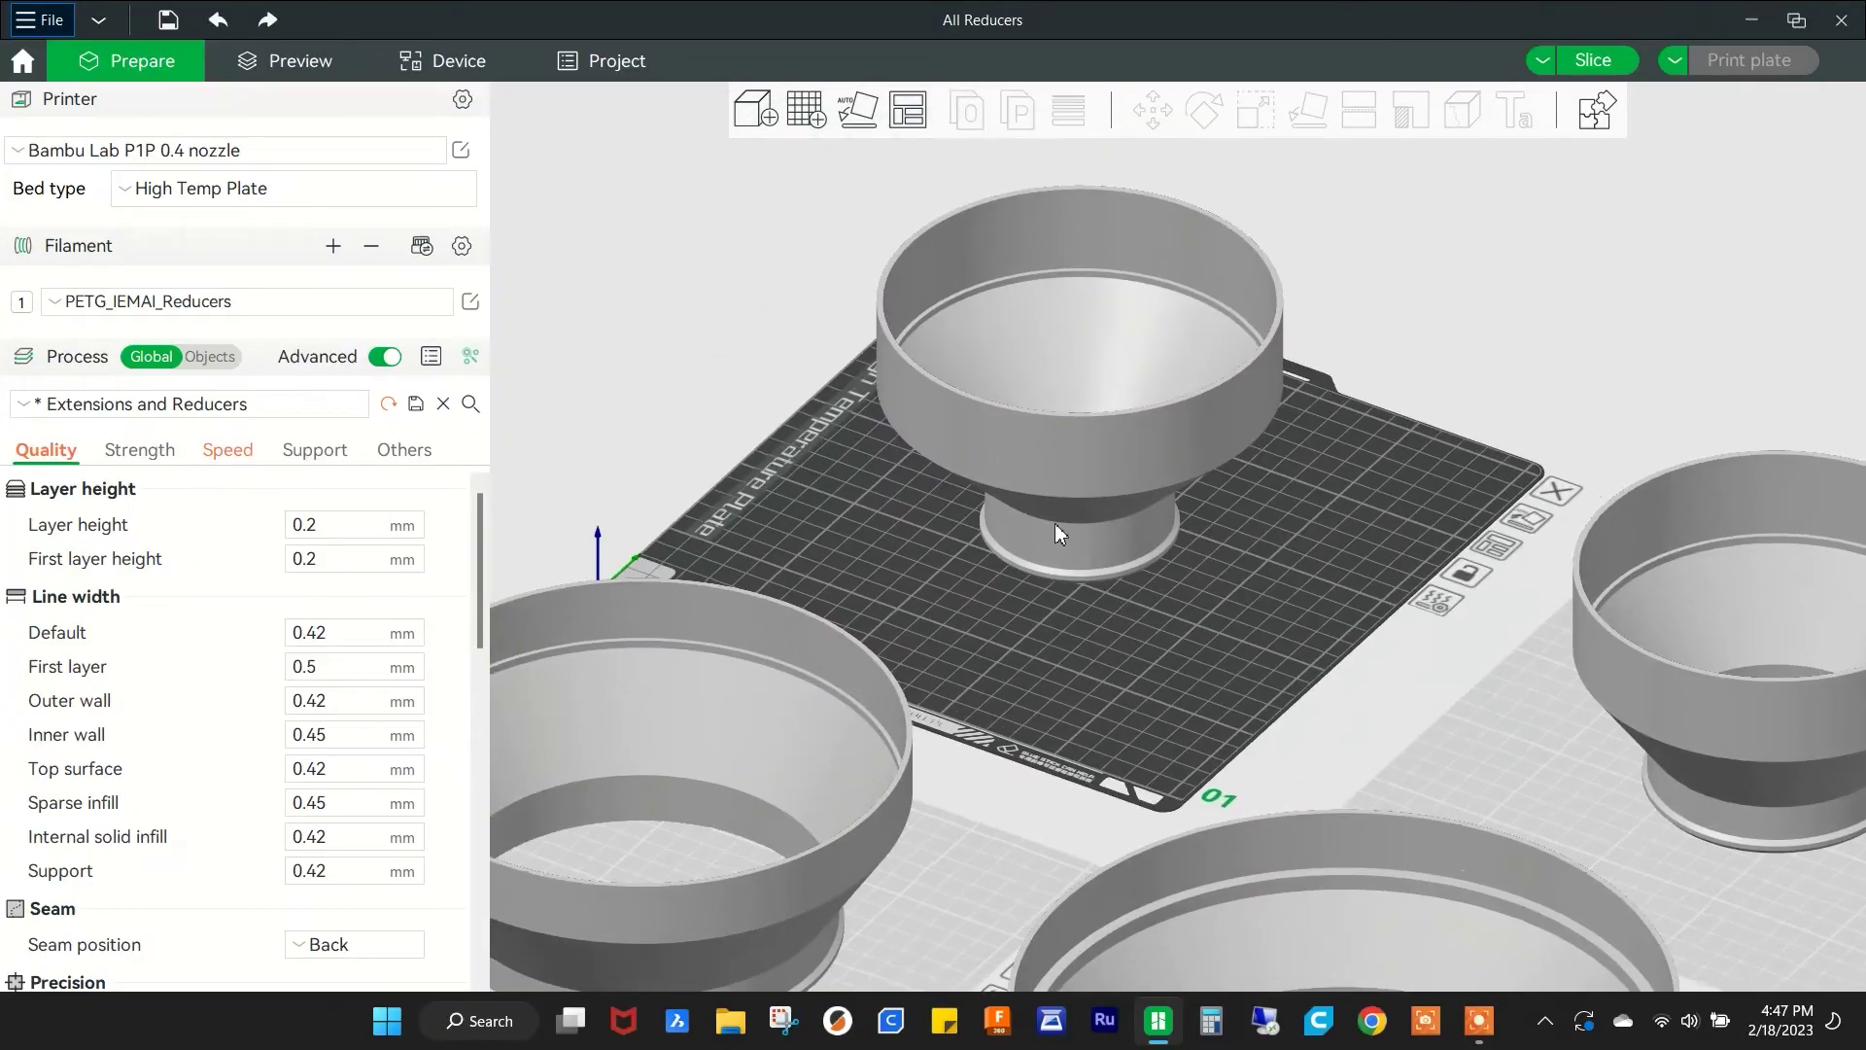
- Inspect the 6-3 Reducer on plate 01 from a lower side view, then make plate 04 active
{"action": "left_click", "coordinate": [1045, 454]}
{"action": "left_click_drag", "start_coordinate": [698, 11], "coordinate": [824, 35]}
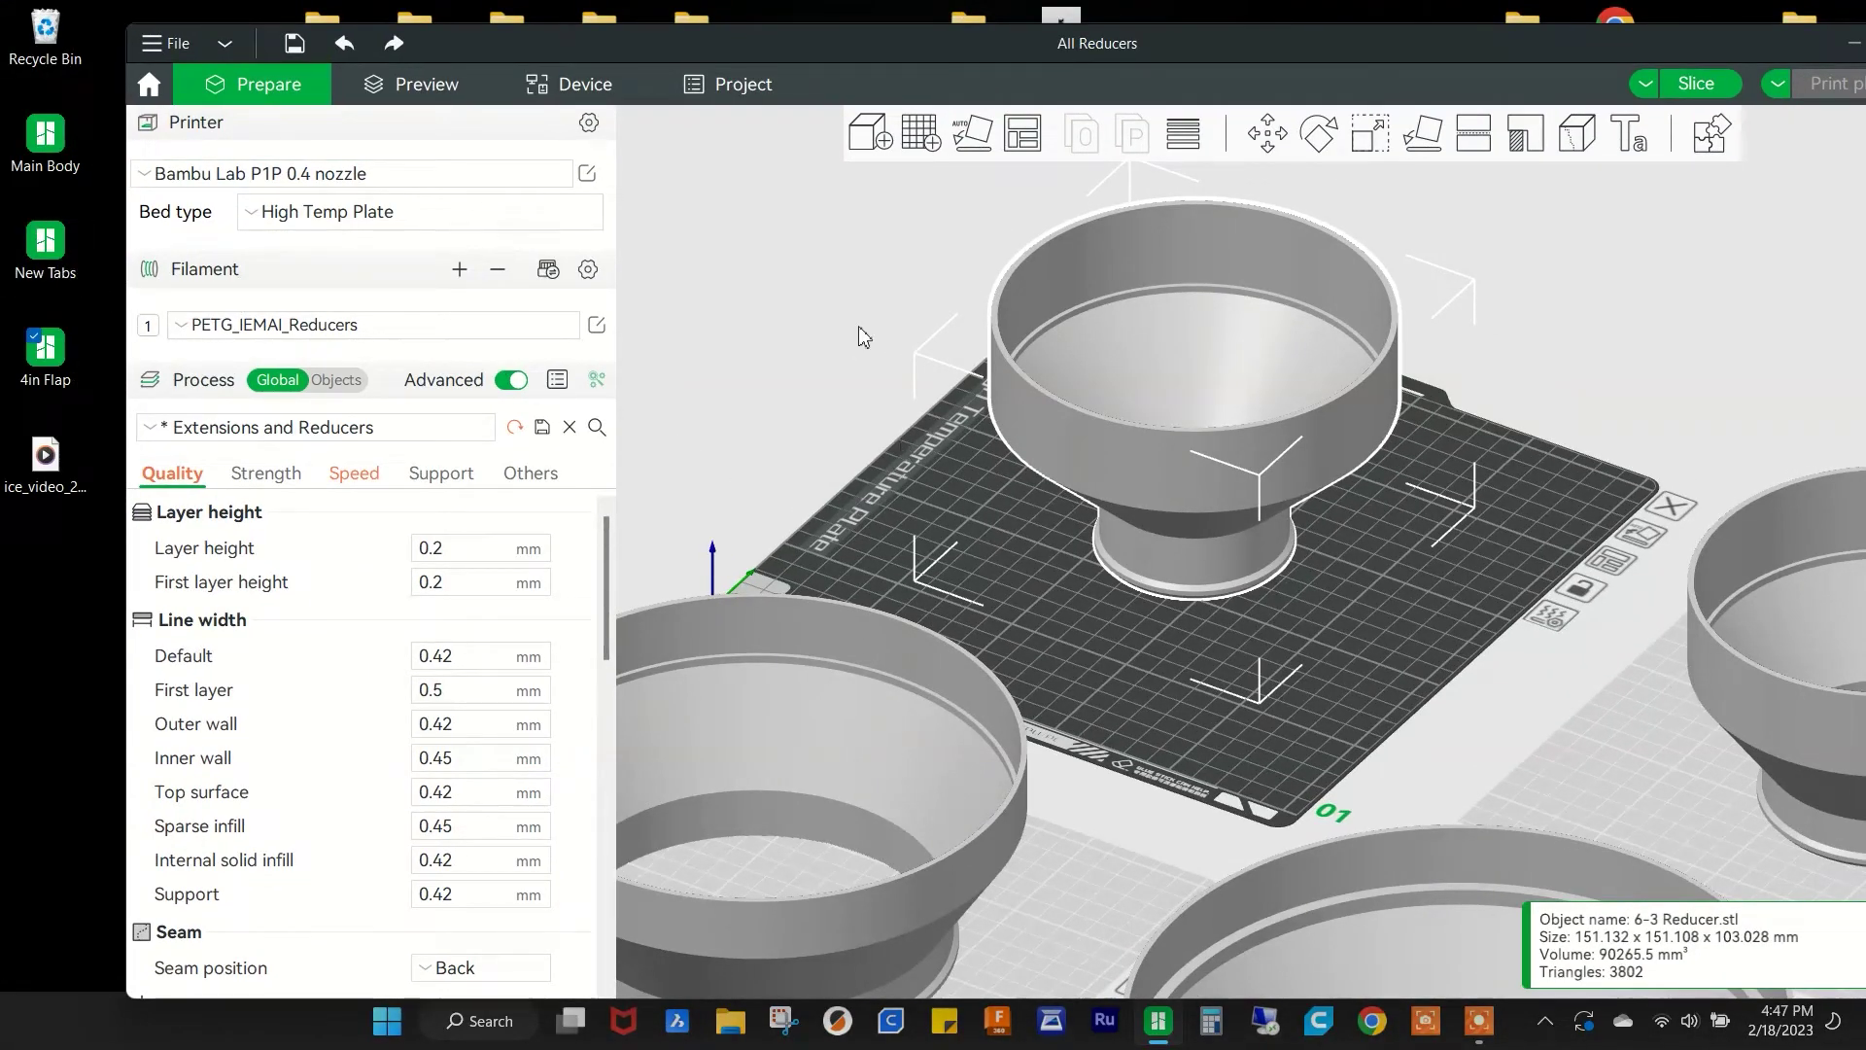
{"action": "left_click_drag", "start_coordinate": [797, 43], "coordinate": [588, 10]}
{"action": "scroll", "coordinate": [999, 459], "scroll_direction": "up", "scroll_amount": 4}
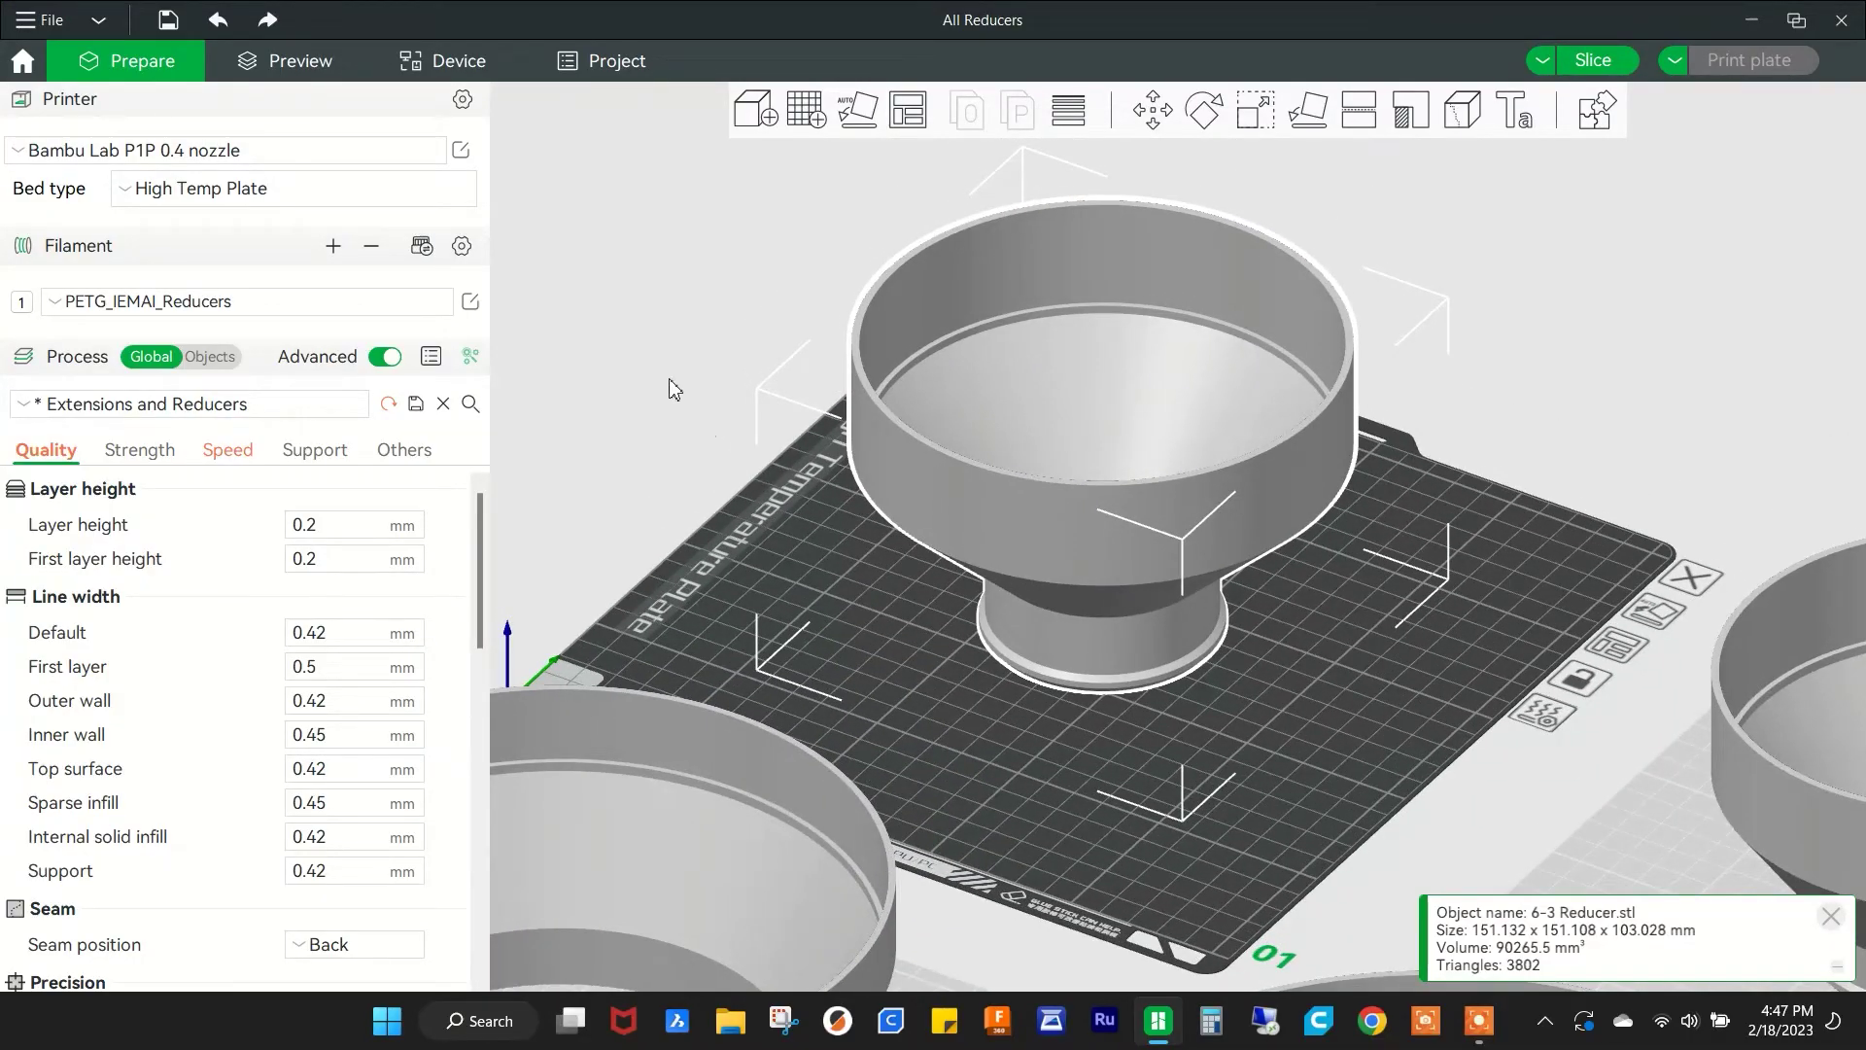
{"action": "left_click_drag", "start_coordinate": [667, 386], "coordinate": [659, 371]}
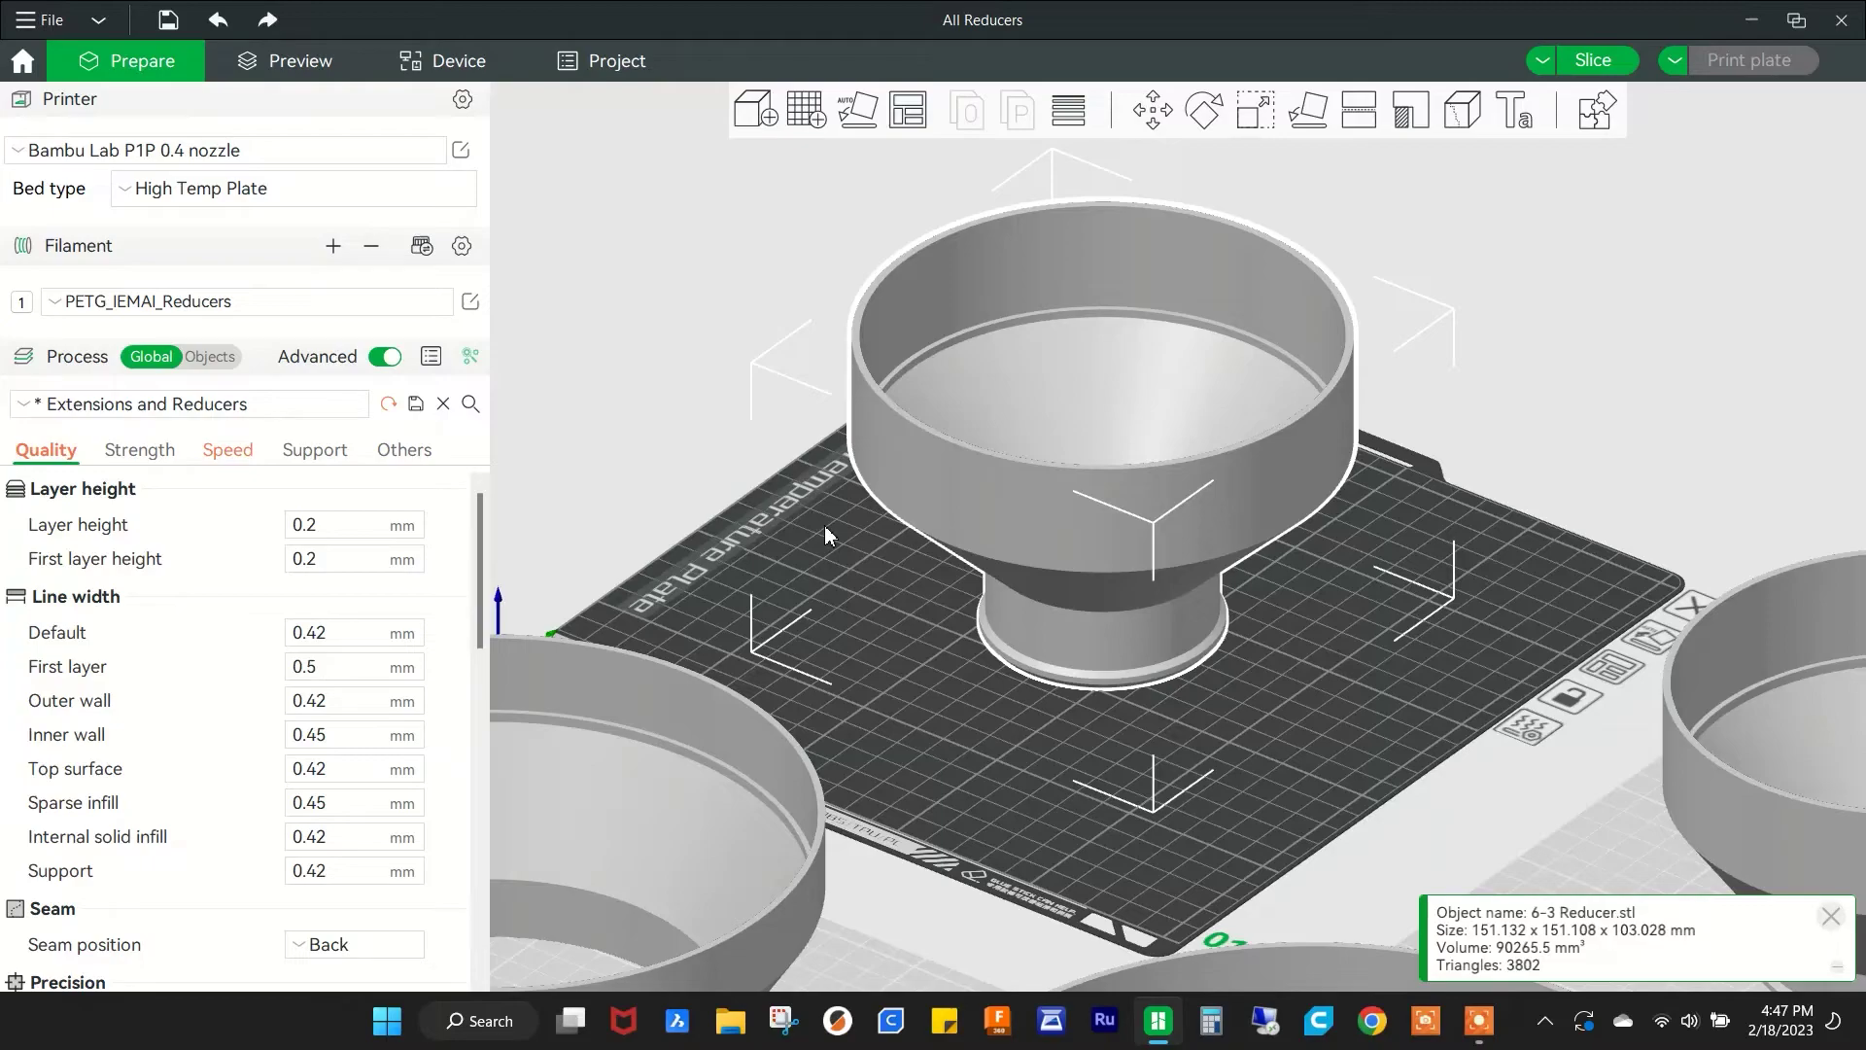
{"action": "scroll", "coordinate": [729, 330], "scroll_direction": "down", "scroll_amount": 5}
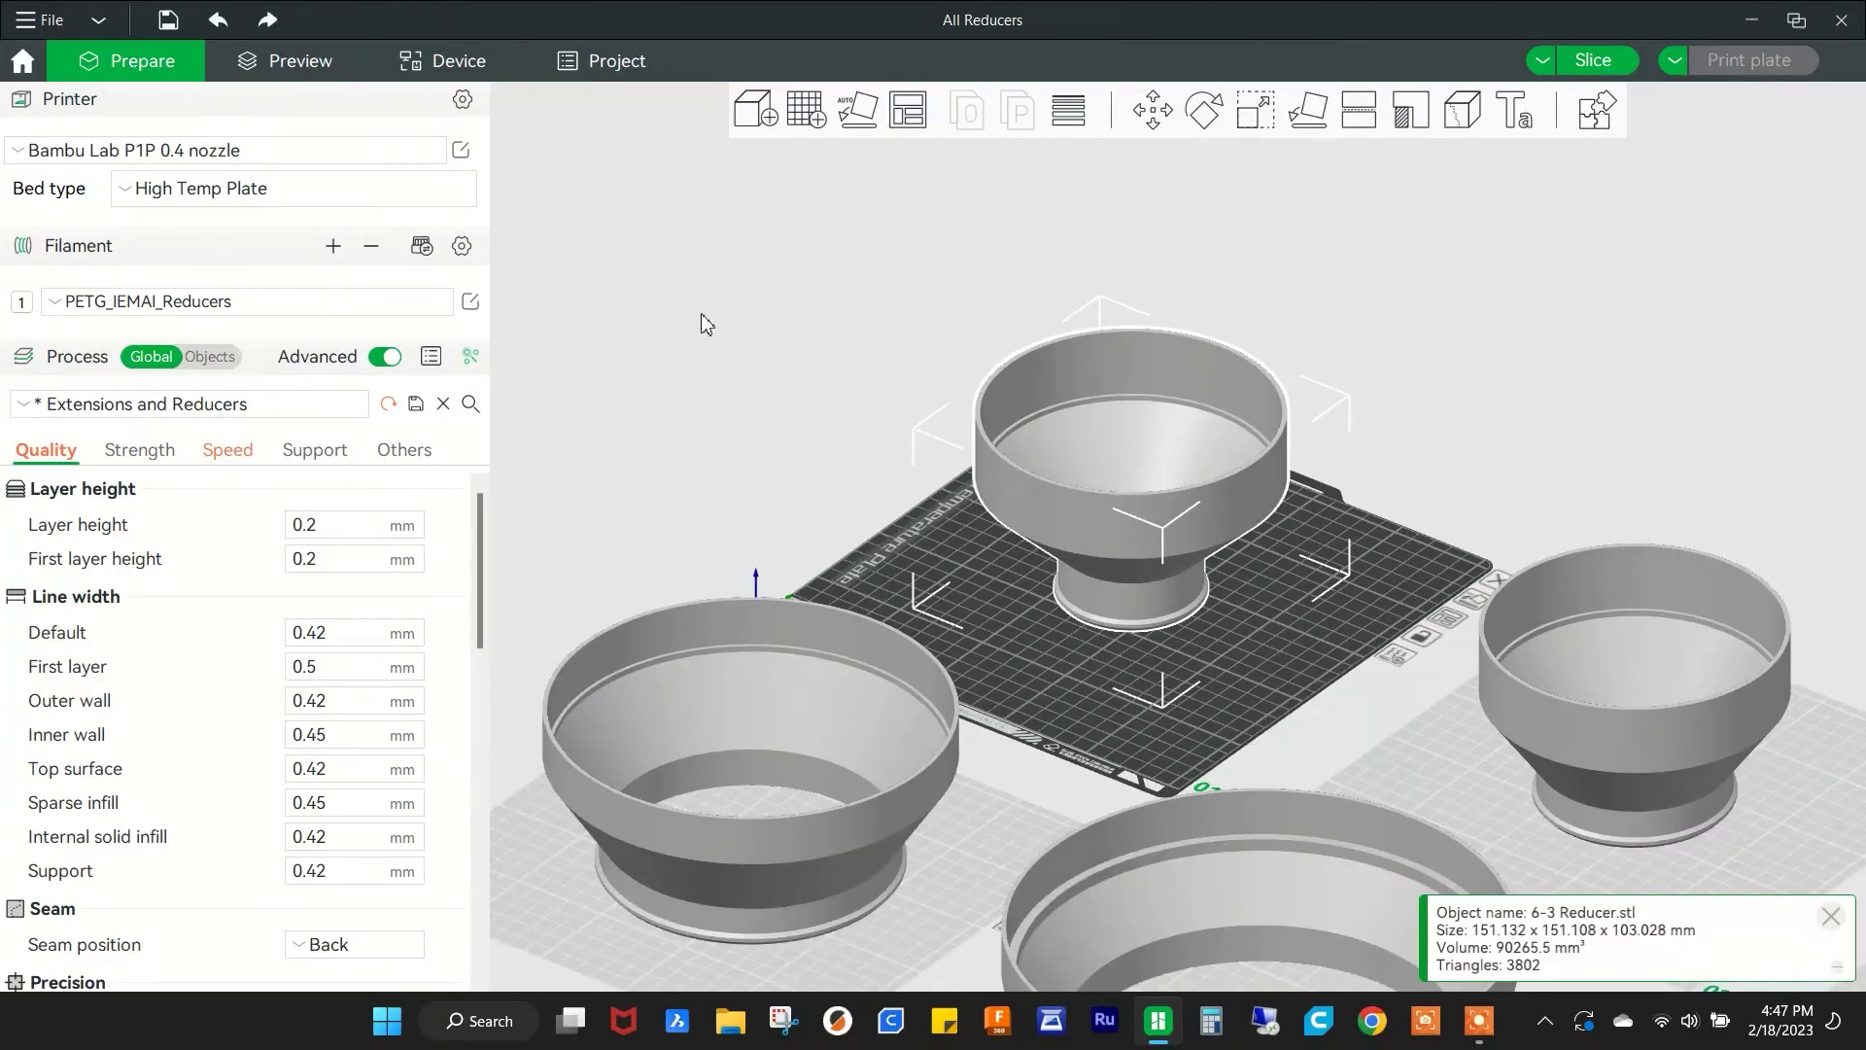
{"action": "scroll", "coordinate": [749, 370], "scroll_direction": "down", "scroll_amount": 3}
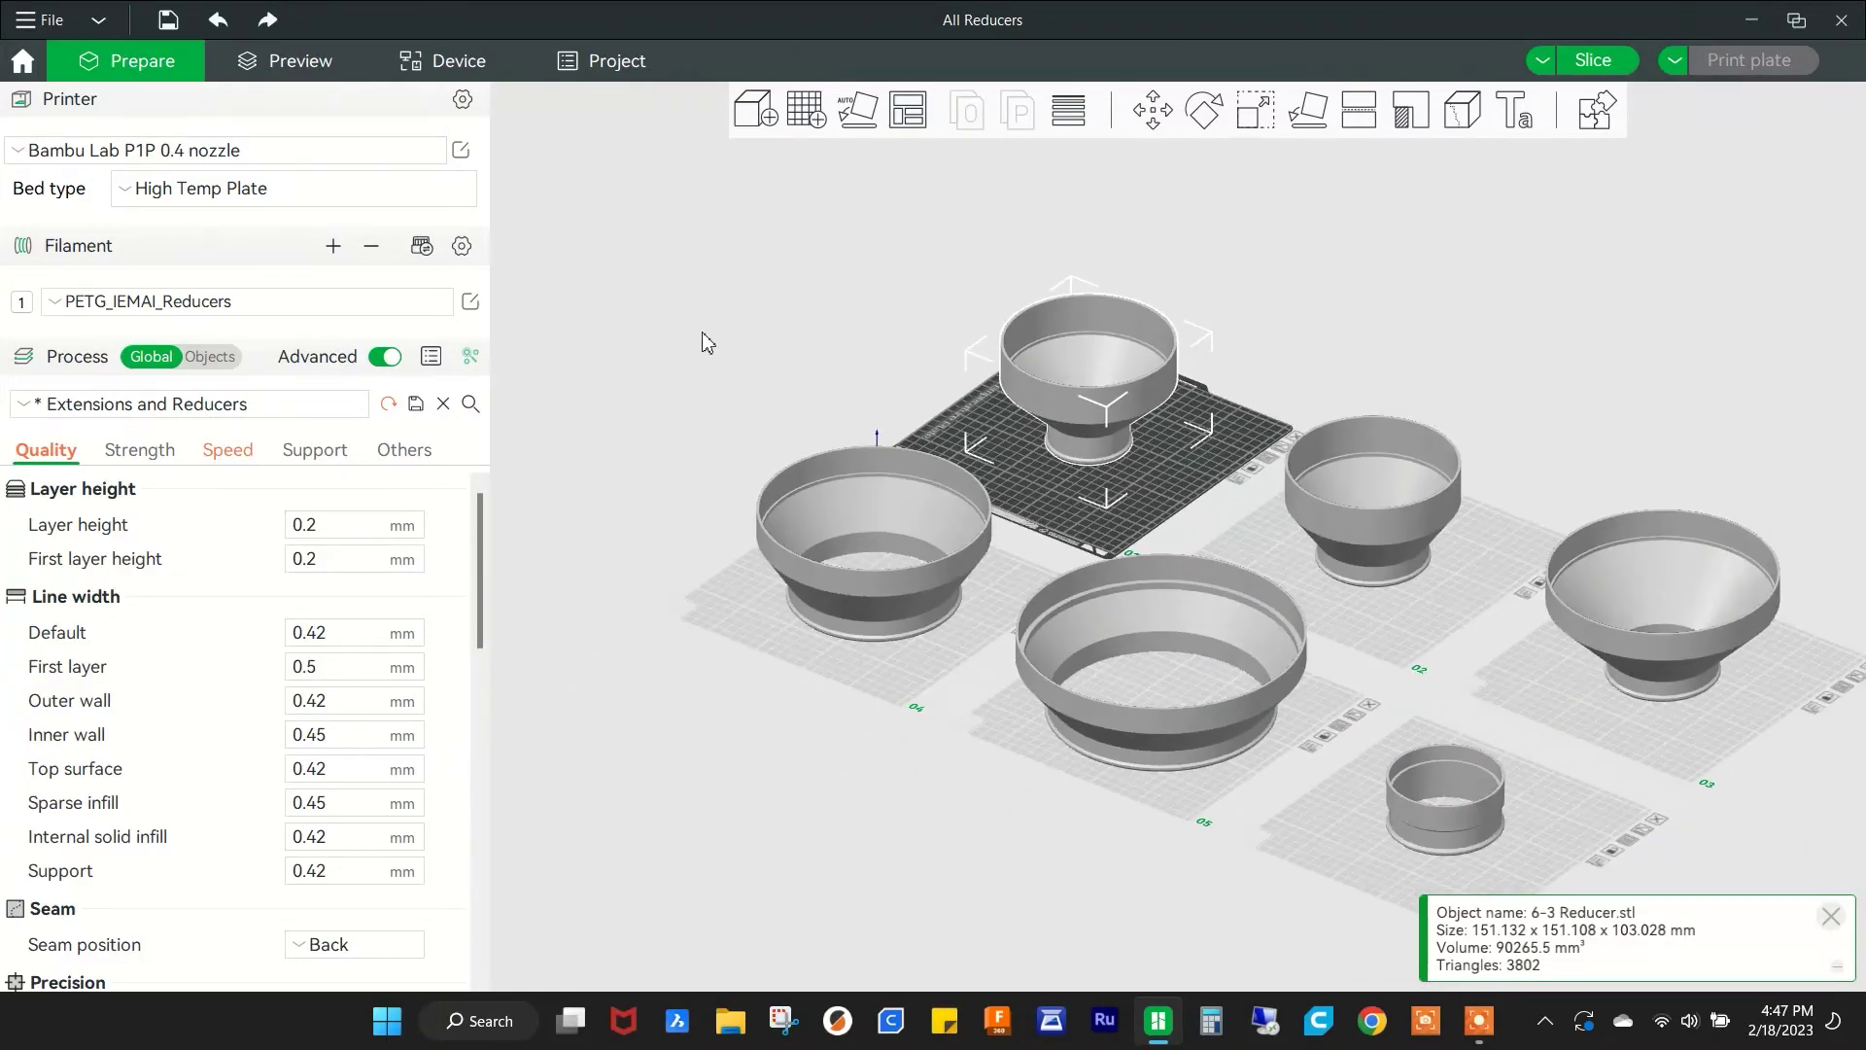
{"action": "middle_click_drag", "start_coordinate": [744, 393], "coordinate": [619, 330]}
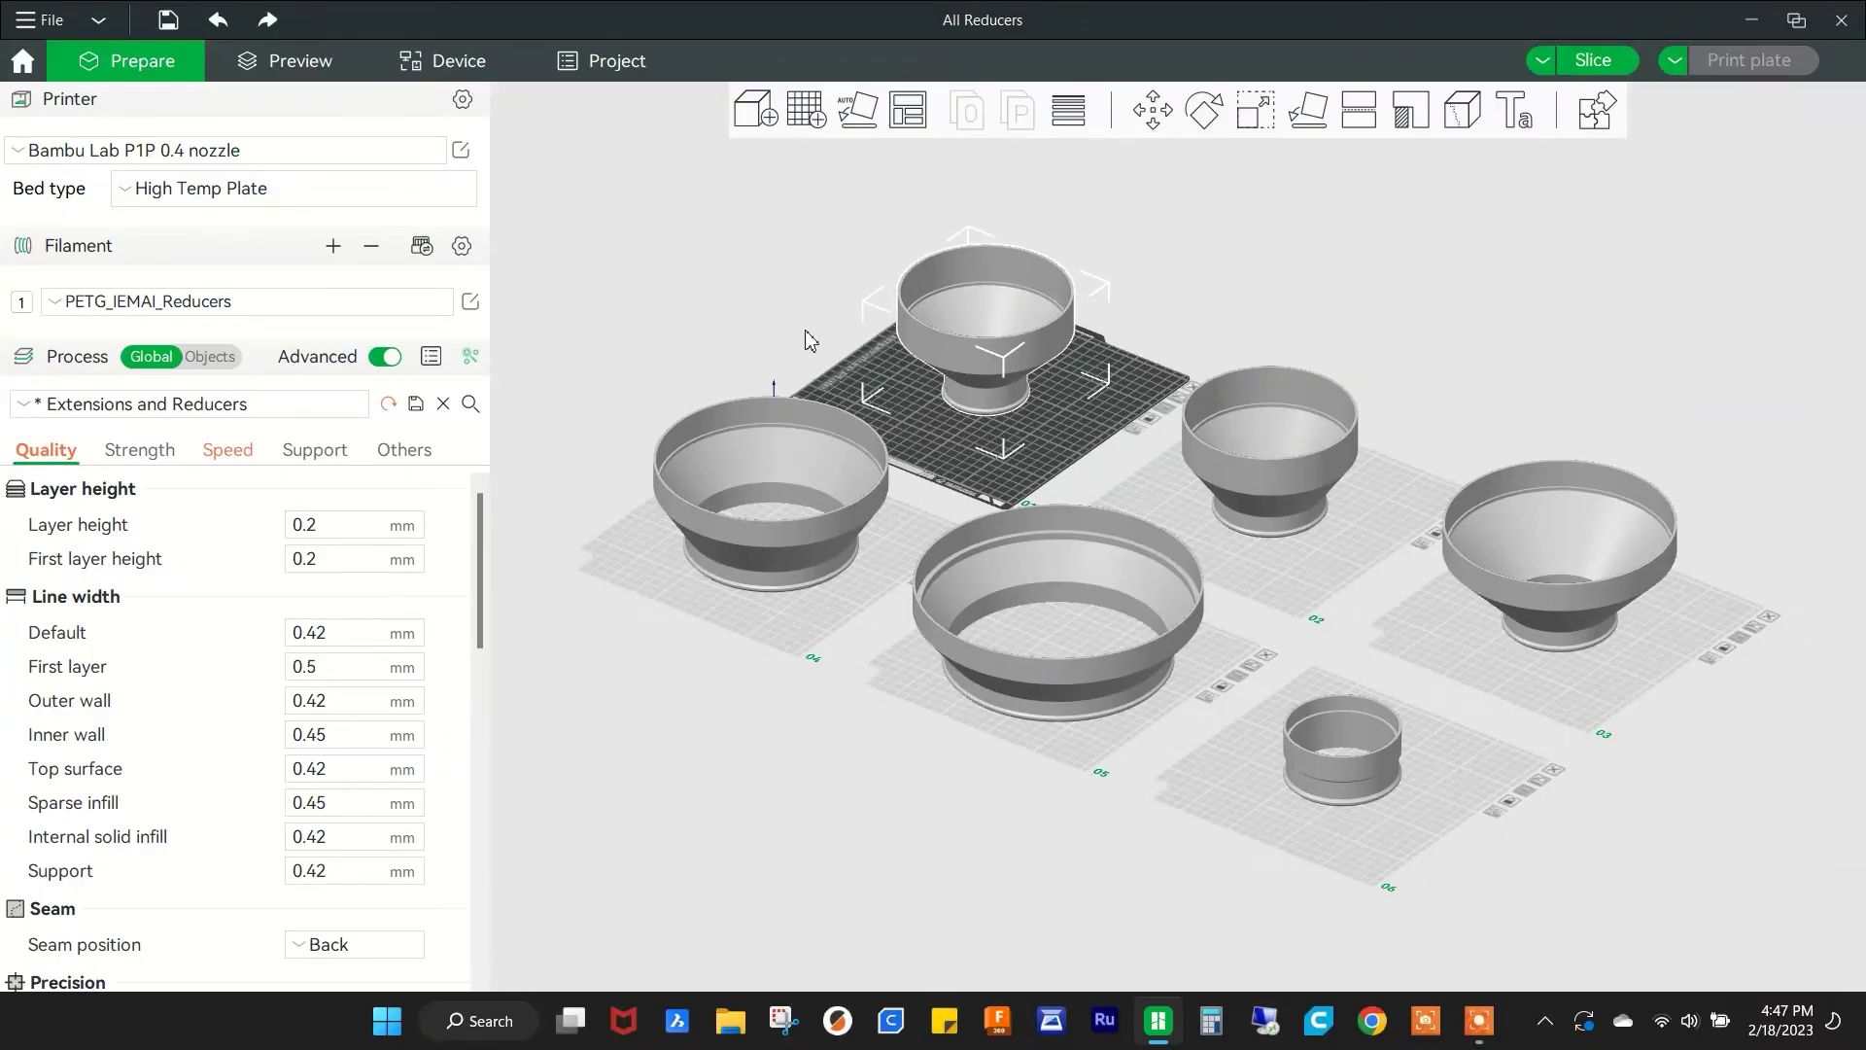
{"action": "scroll", "coordinate": [803, 329], "scroll_direction": "up", "scroll_amount": 2}
{"action": "scroll", "coordinate": [802, 329], "scroll_direction": "down", "scroll_amount": 2}
{"action": "middle_click_drag", "start_coordinate": [516, 250], "coordinate": [567, 237]}
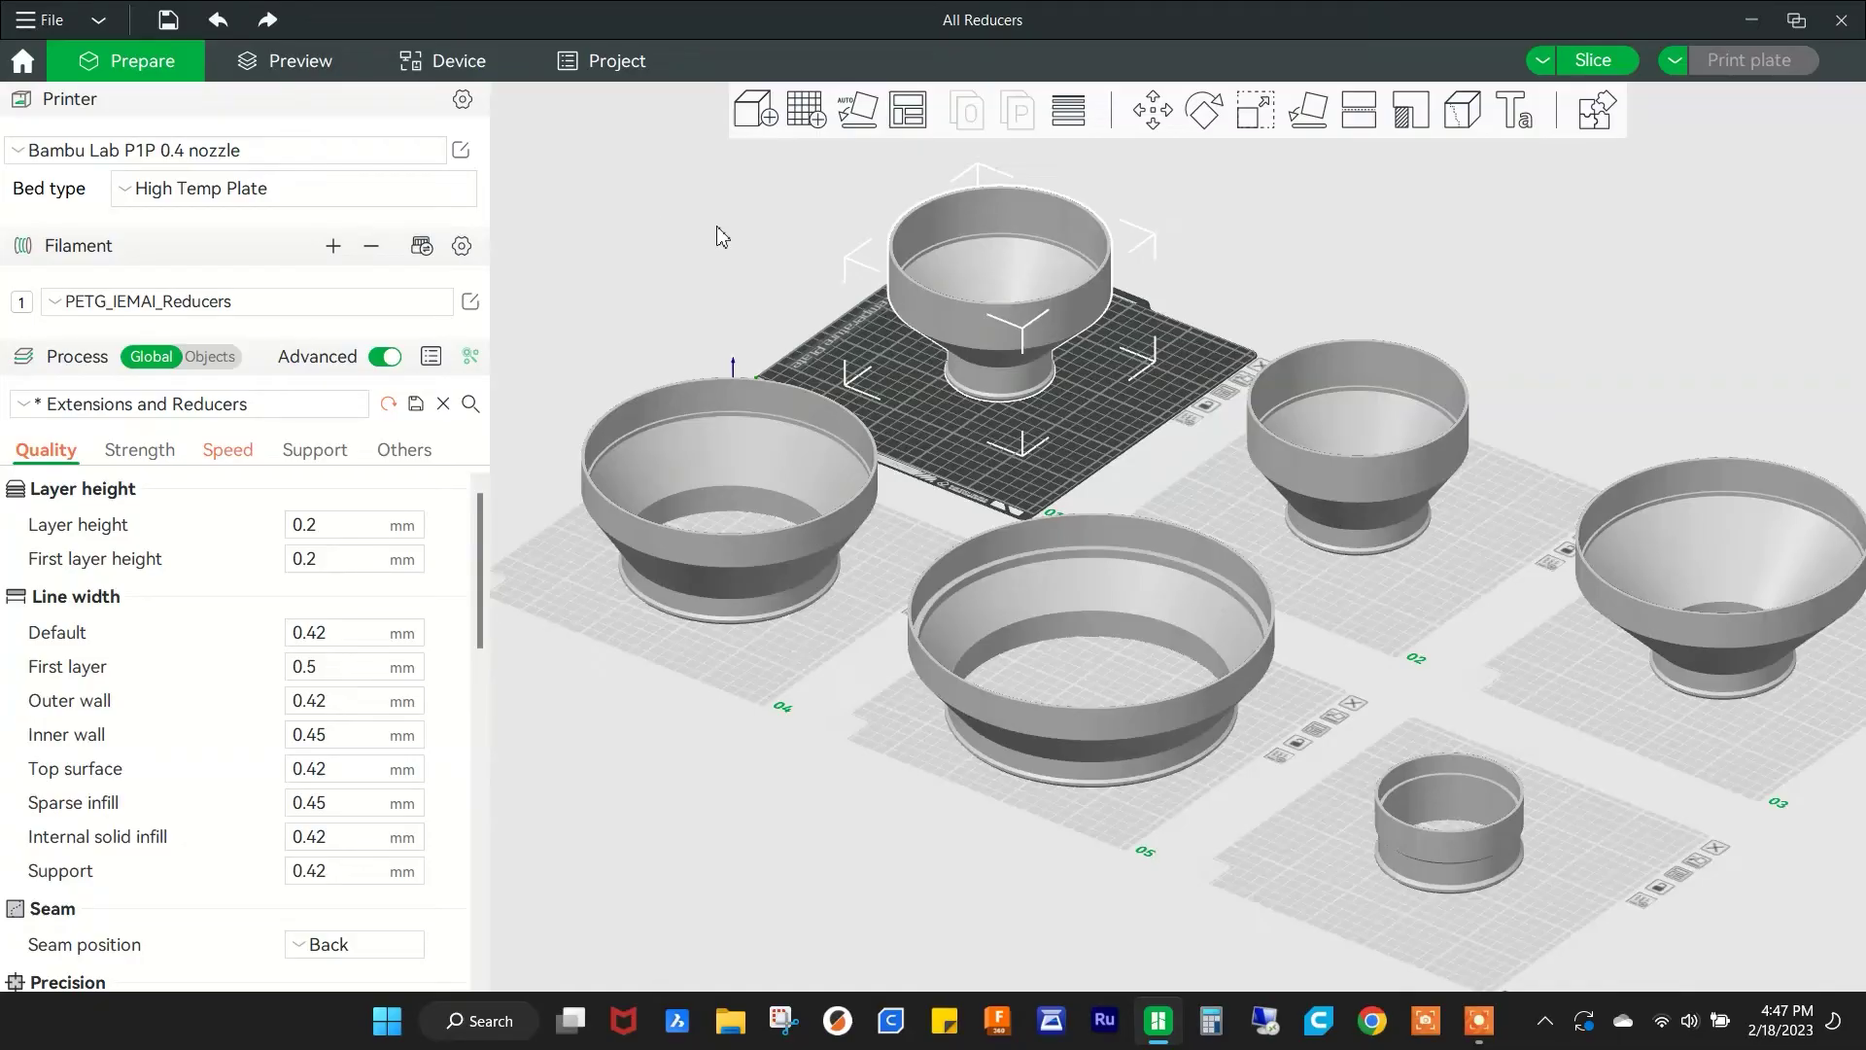
{"action": "left_click", "coordinate": [777, 647]}
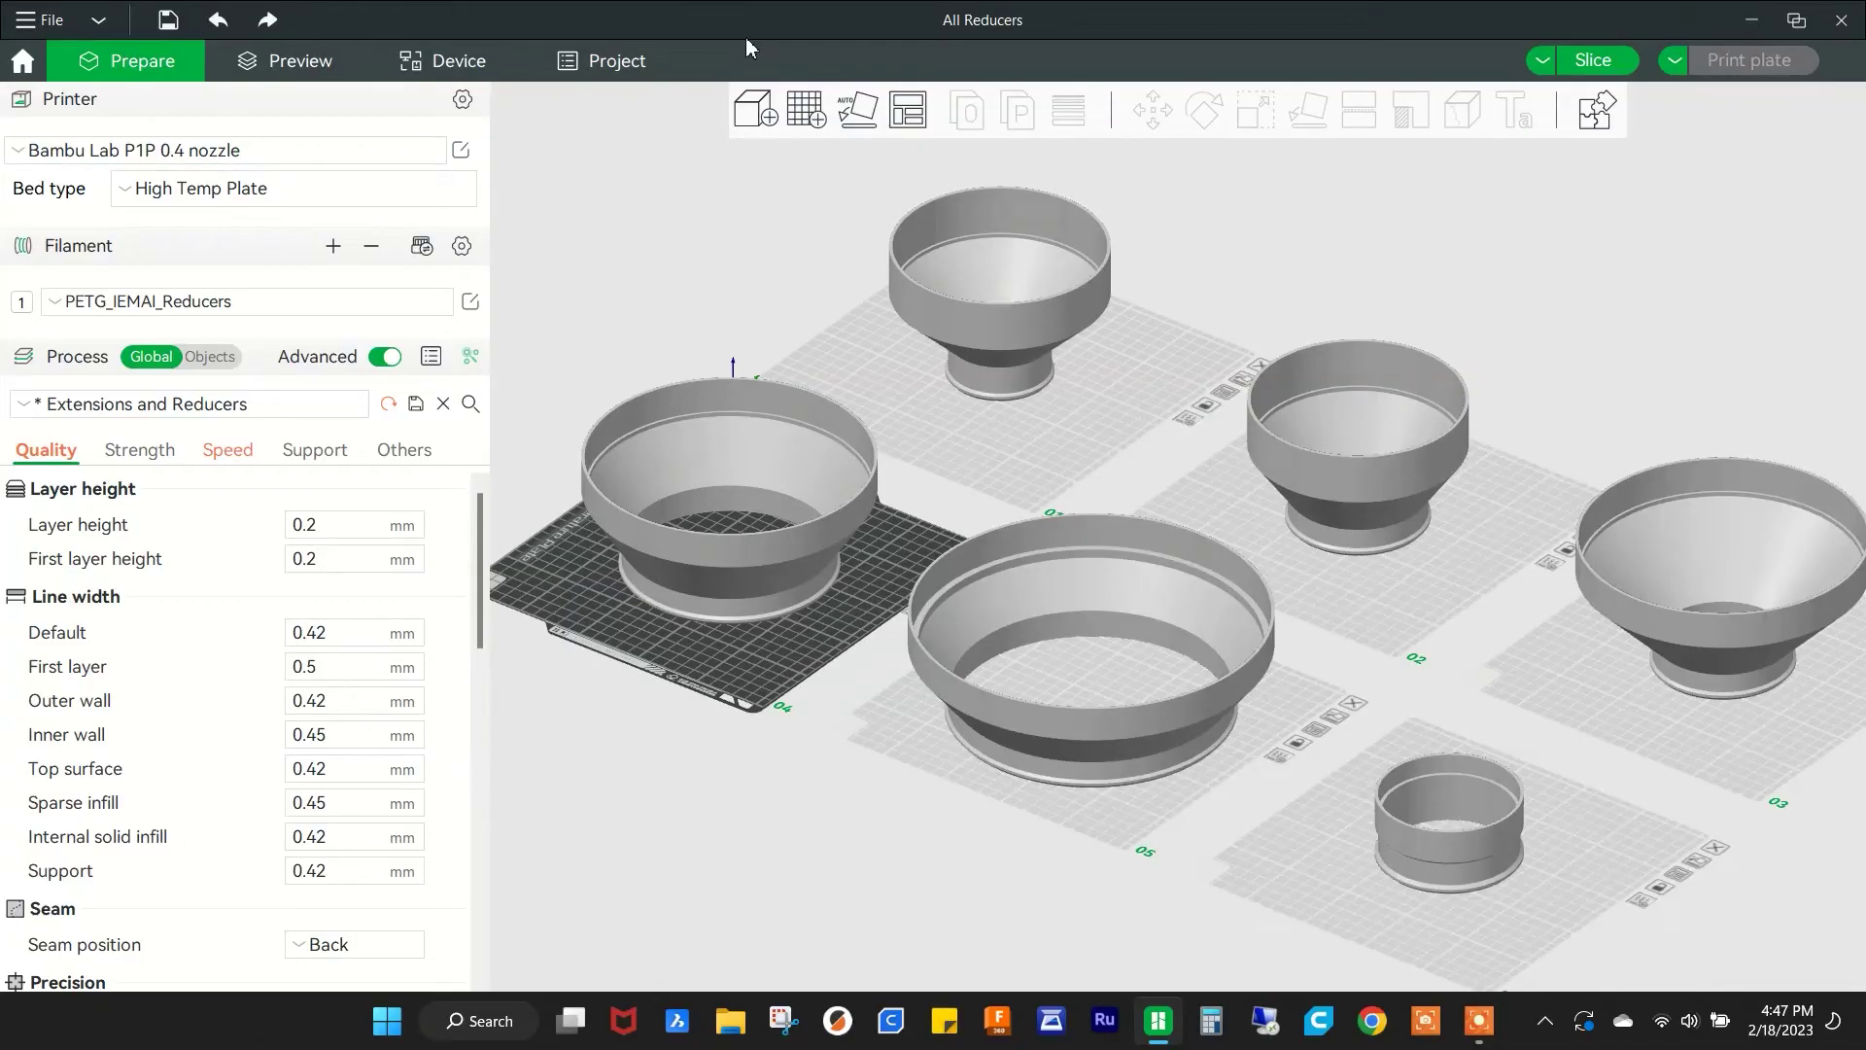
- Start a new project, discarding changed presets, and add New Tabs.stl to the plate
{"action": "left_click", "coordinate": [41, 20]}
{"action": "left_click", "coordinate": [72, 50]}
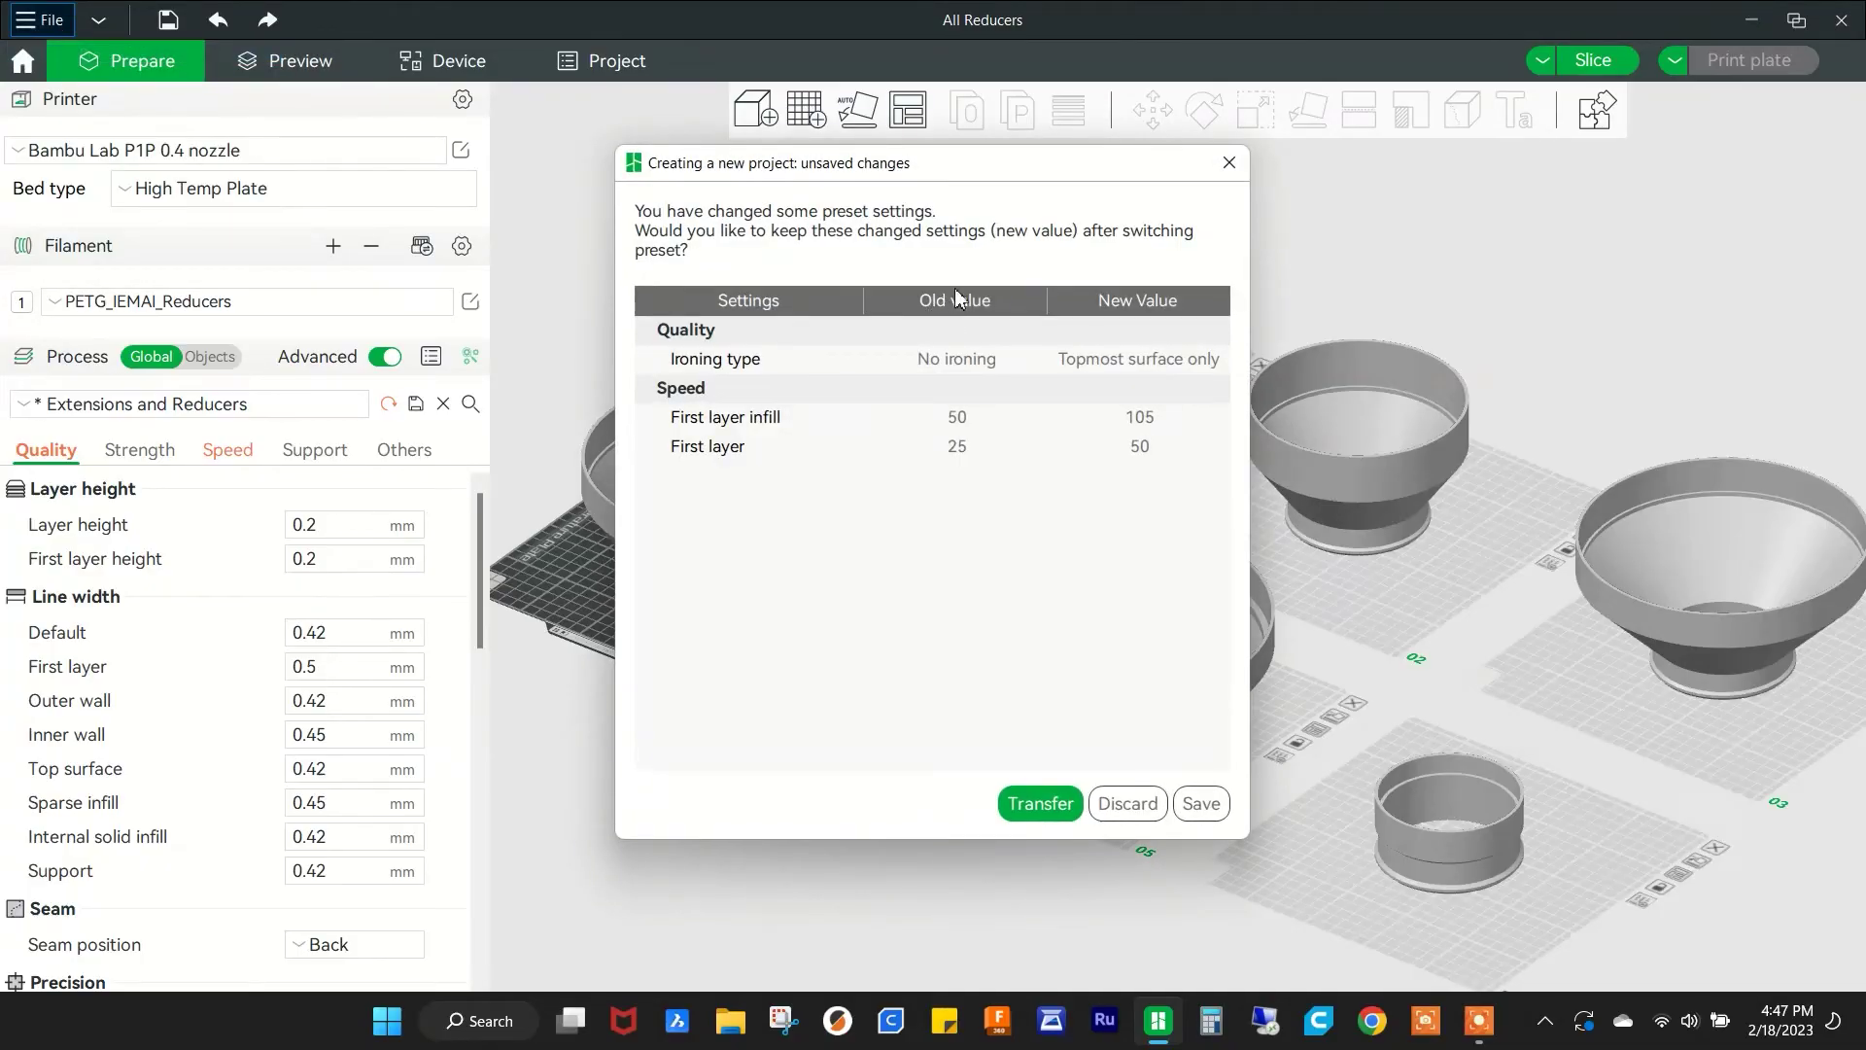
{"action": "left_click", "coordinate": [1120, 795]}
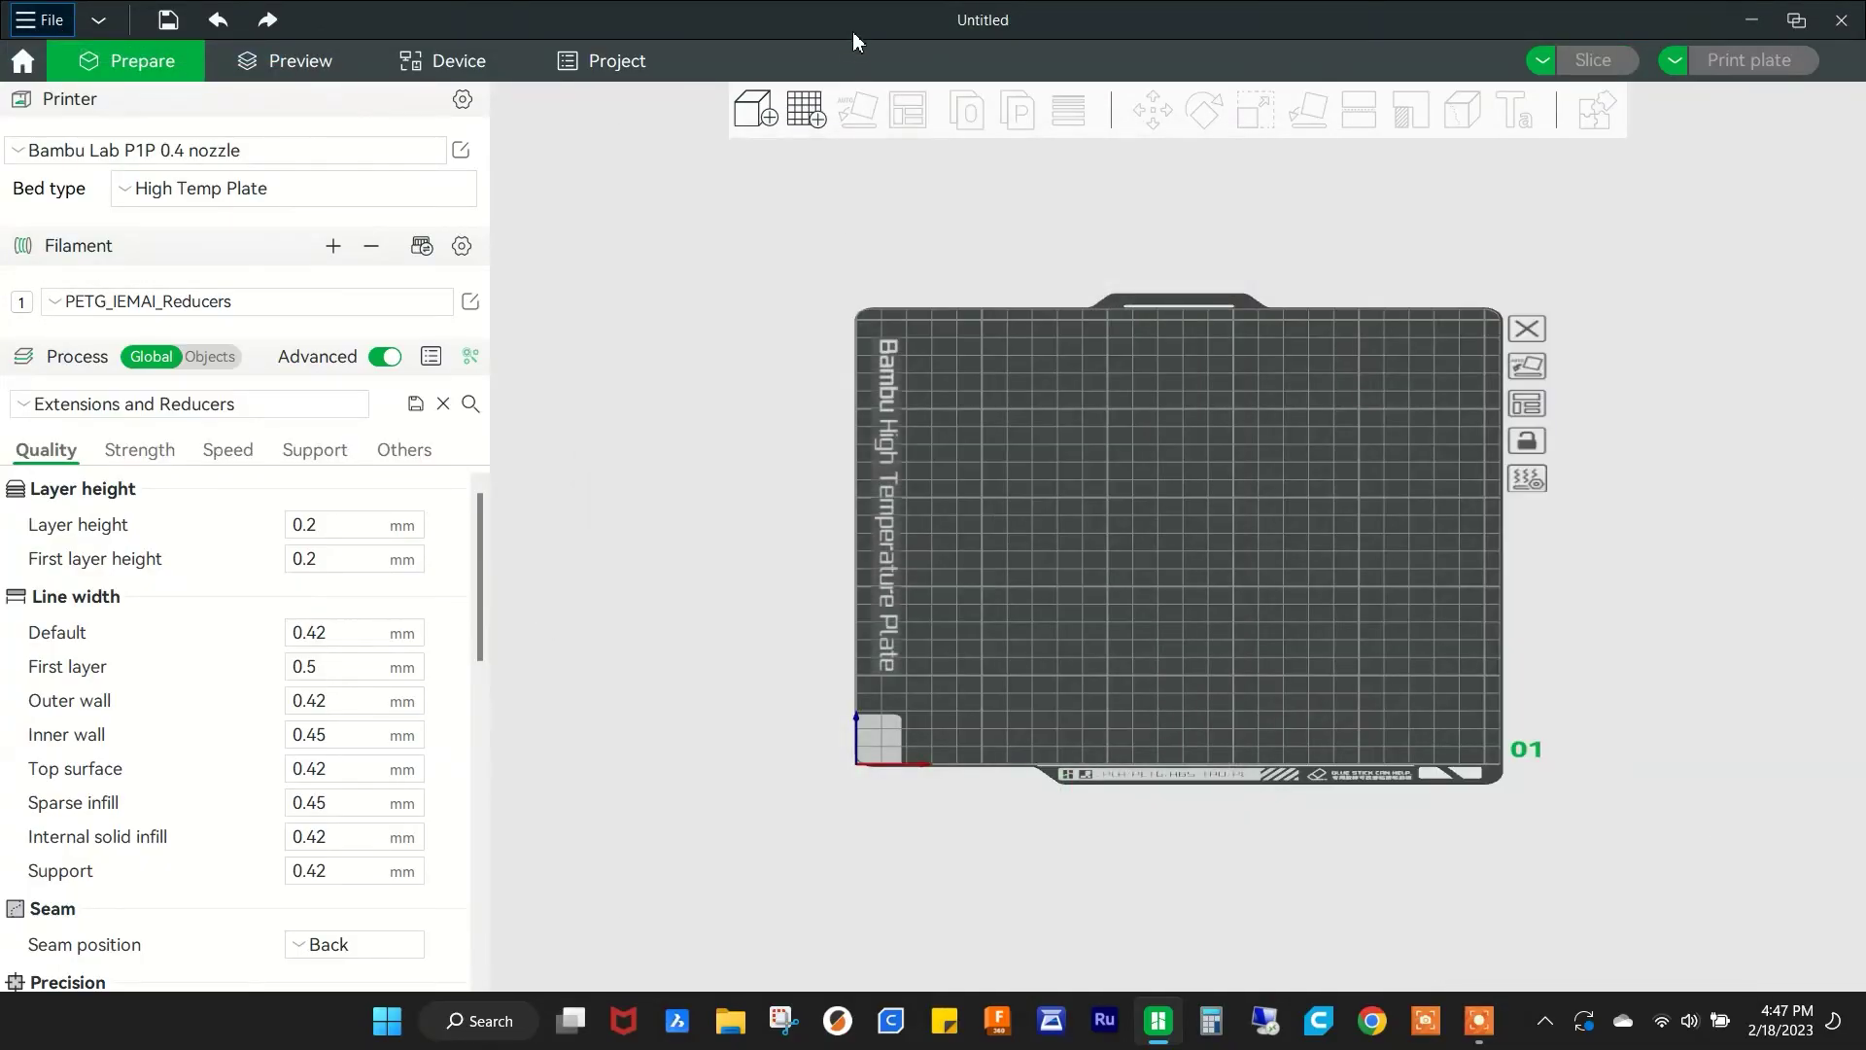
{"action": "left_click_drag", "start_coordinate": [853, 31], "coordinate": [1009, 72]}
{"action": "left_click_drag", "start_coordinate": [46, 243], "coordinate": [1244, 512]}
{"action": "left_click_drag", "start_coordinate": [1092, 80], "coordinate": [891, 10]}
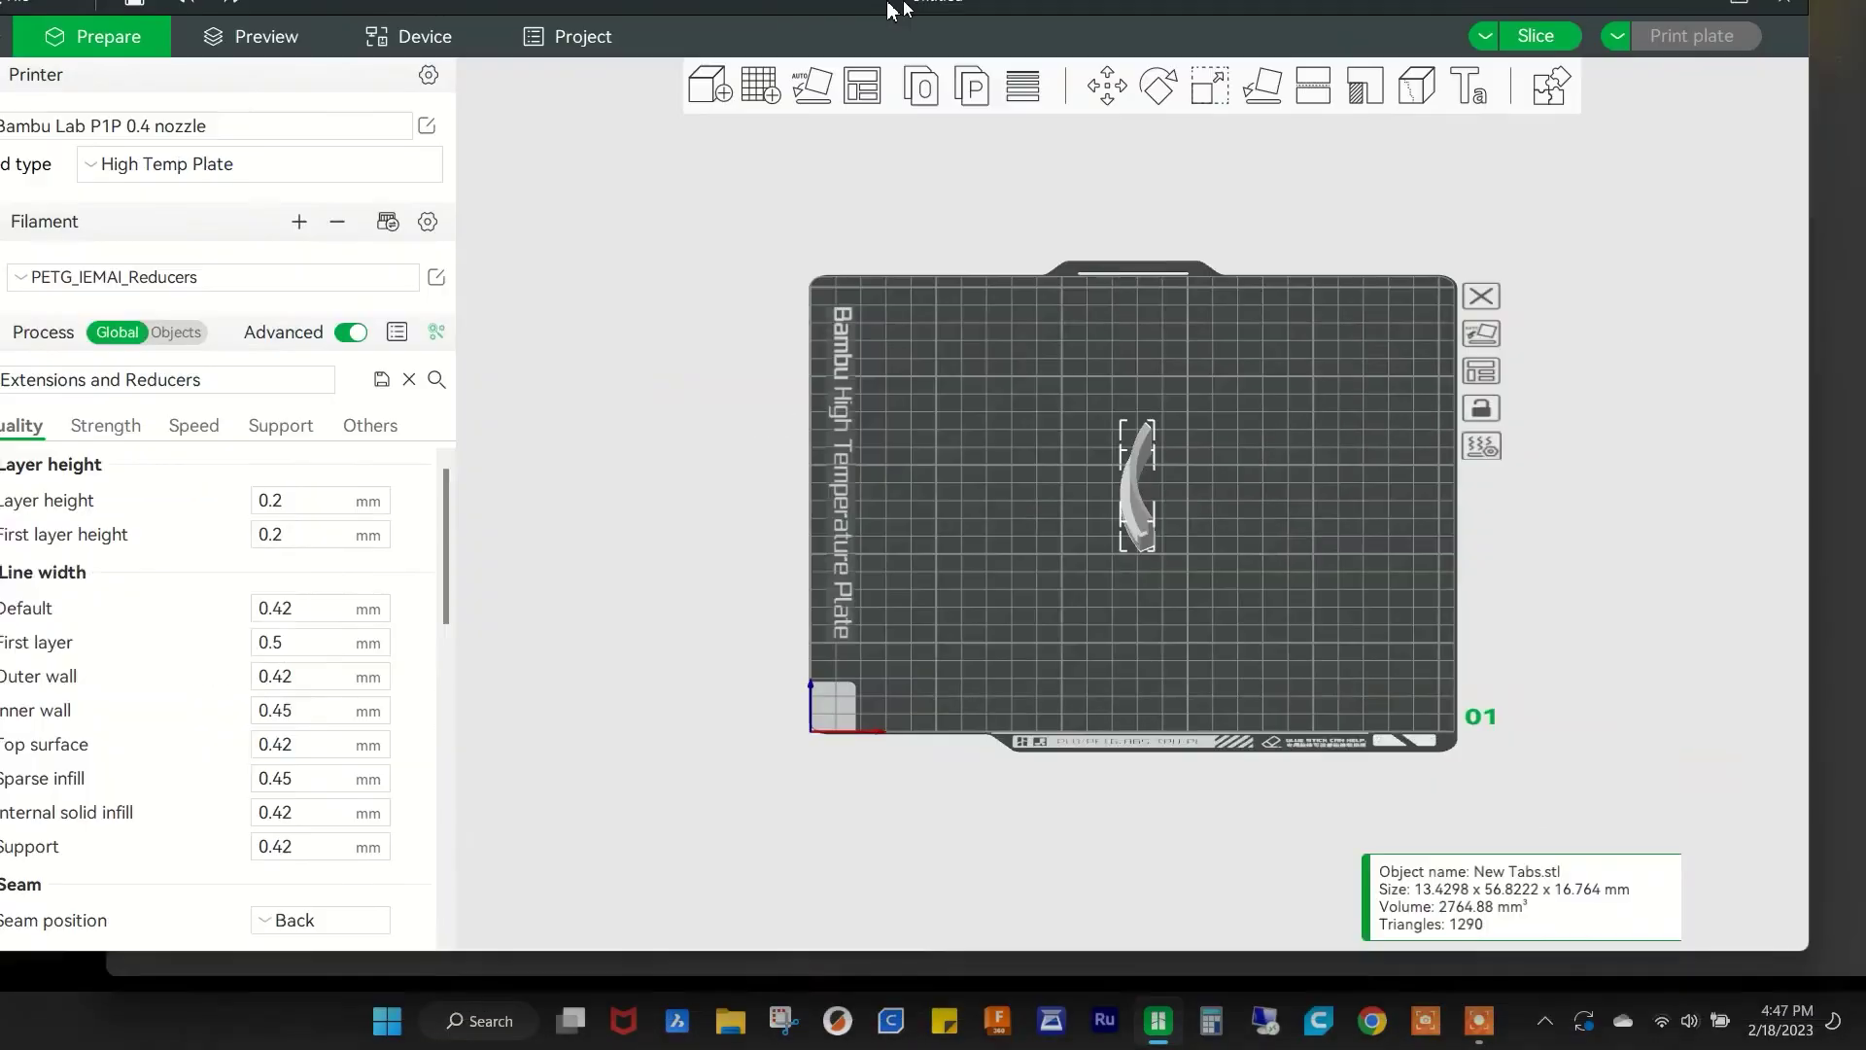
{"action": "key", "text": "0"}
{"action": "scroll", "coordinate": [931, 465], "scroll_direction": "up", "scroll_amount": 5}
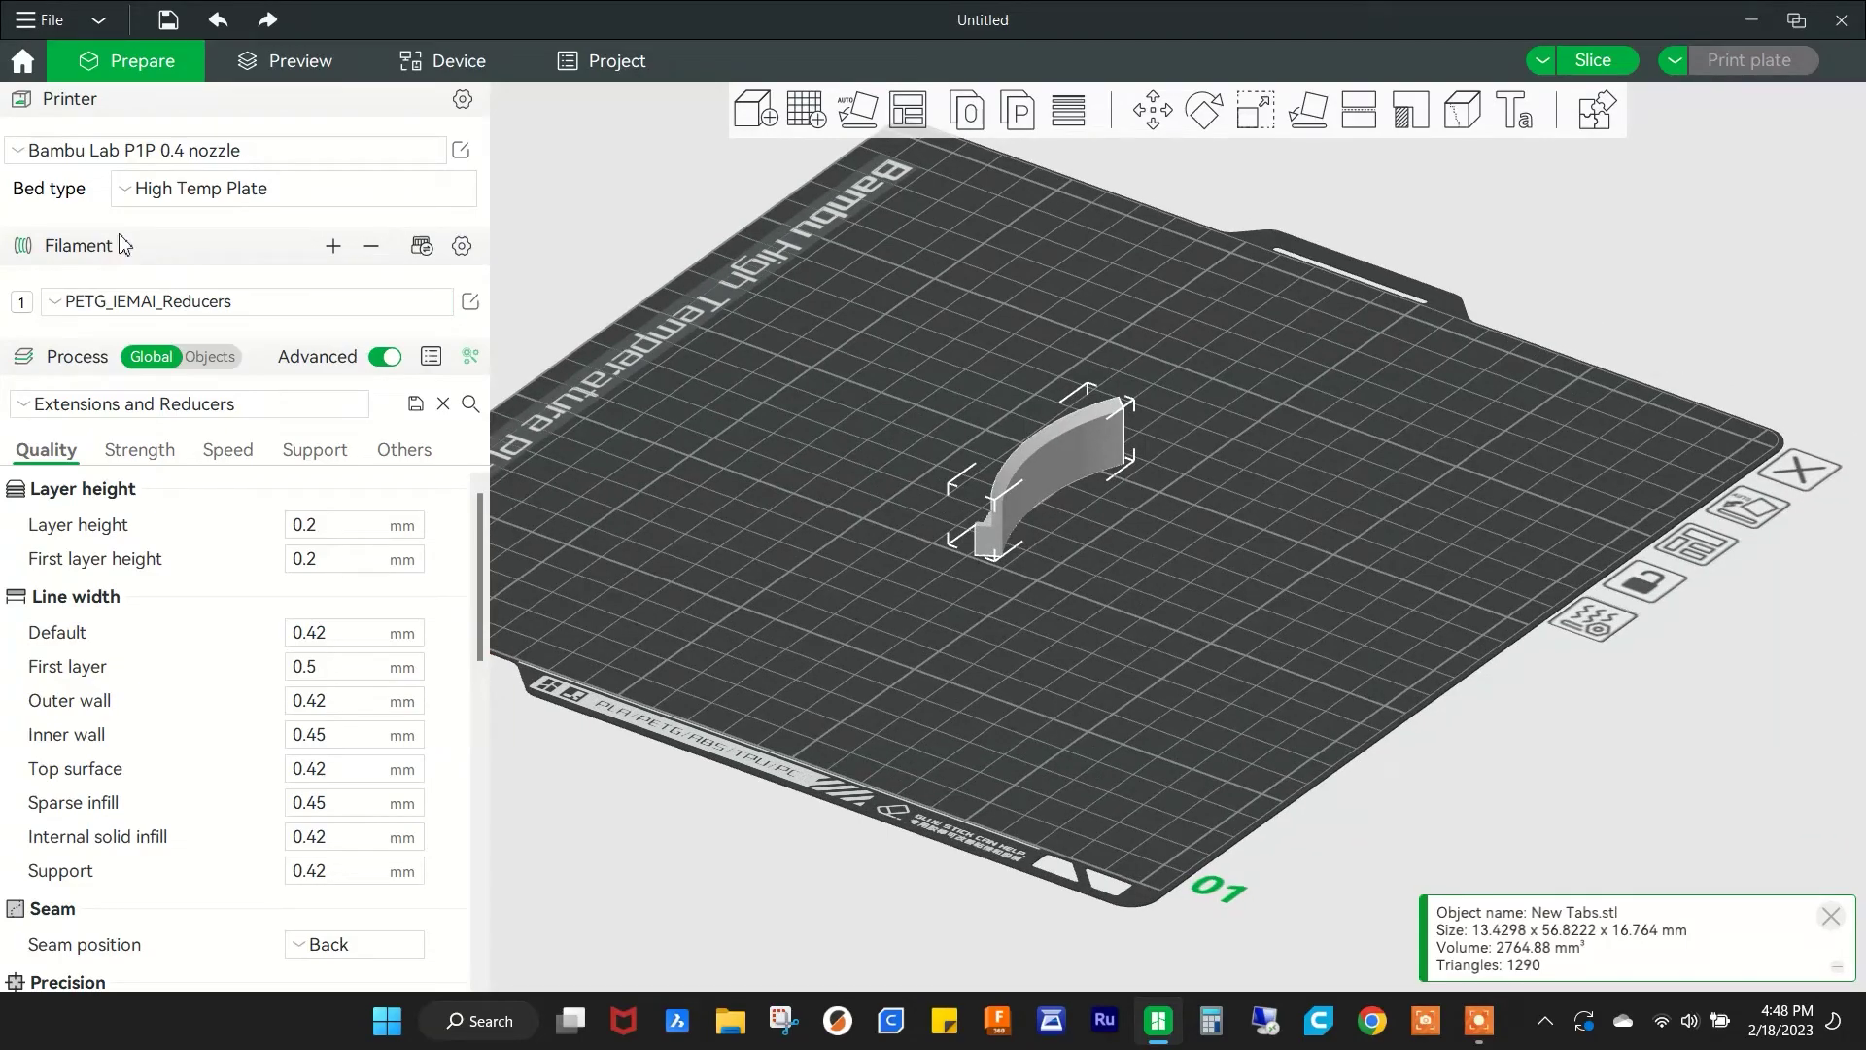
- Keep the P1P 0.4 nozzle printer and High Temp Plate bed type
{"action": "left_click", "coordinate": [73, 158]}
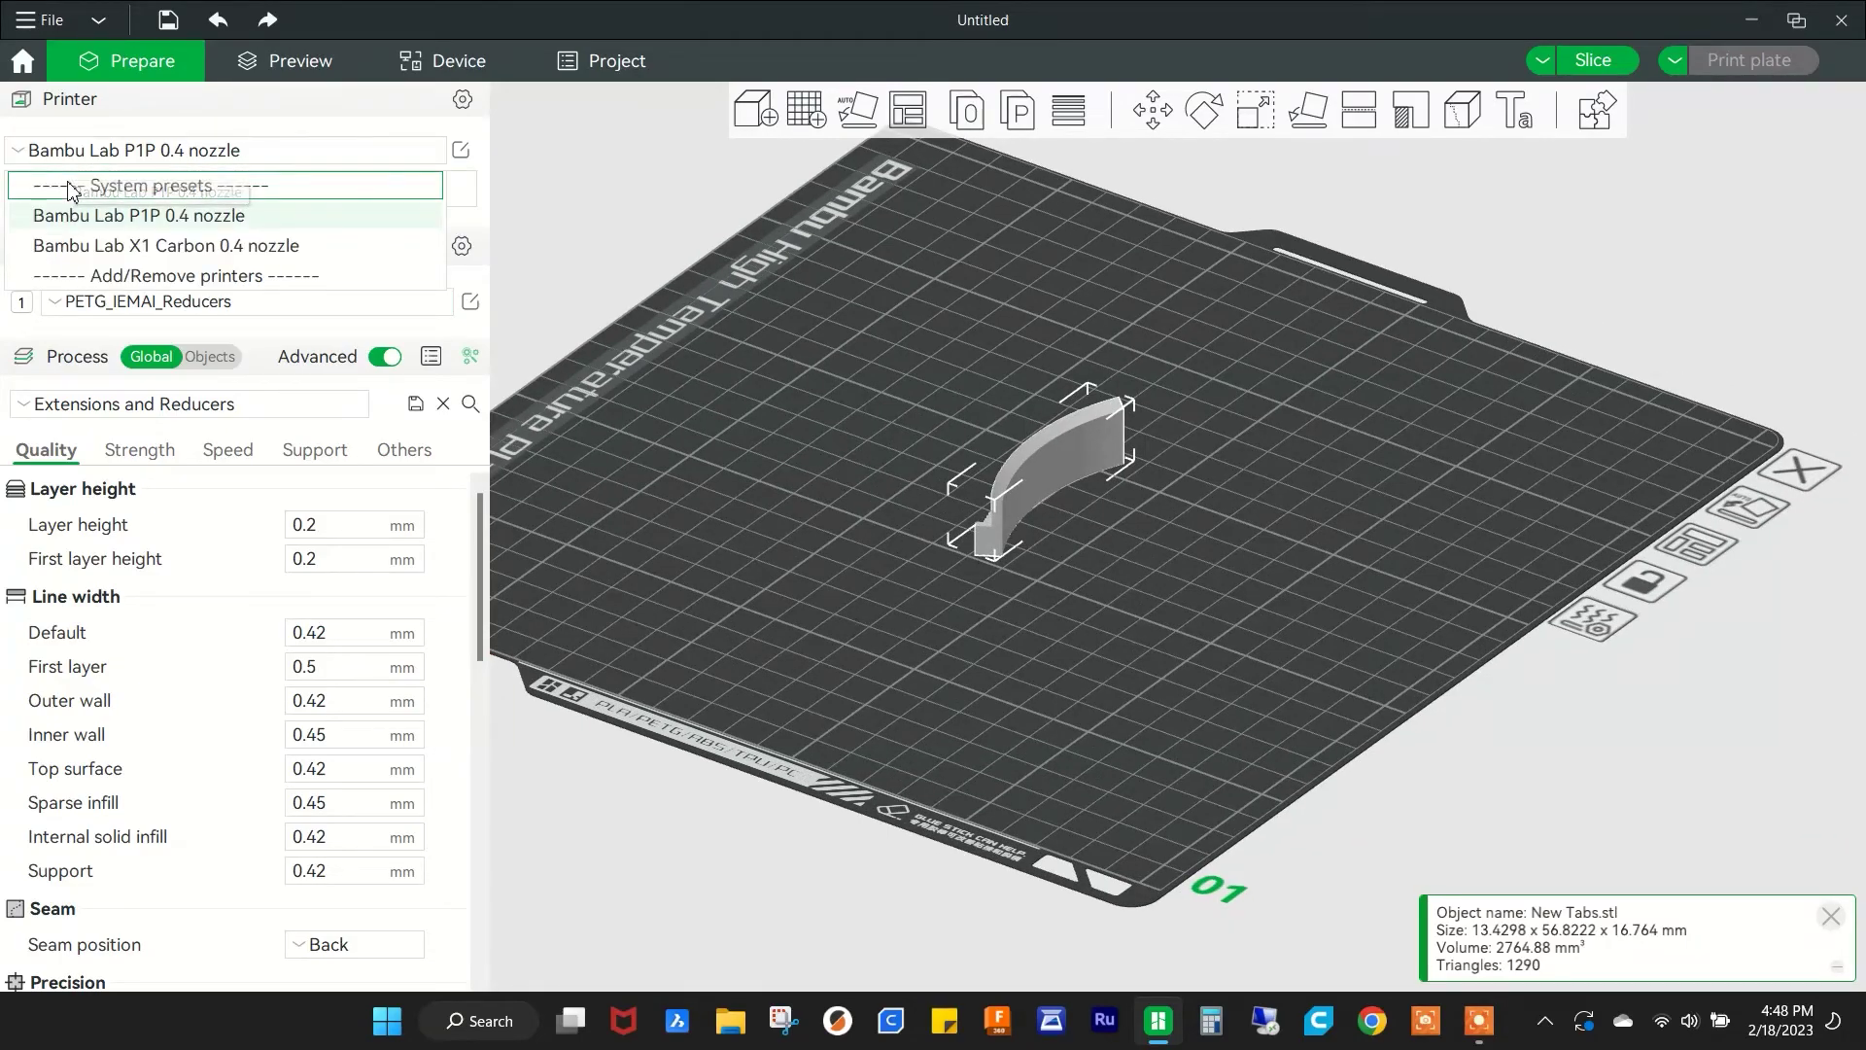
{"action": "left_click", "coordinate": [151, 227]}
{"action": "left_click", "coordinate": [134, 194]}
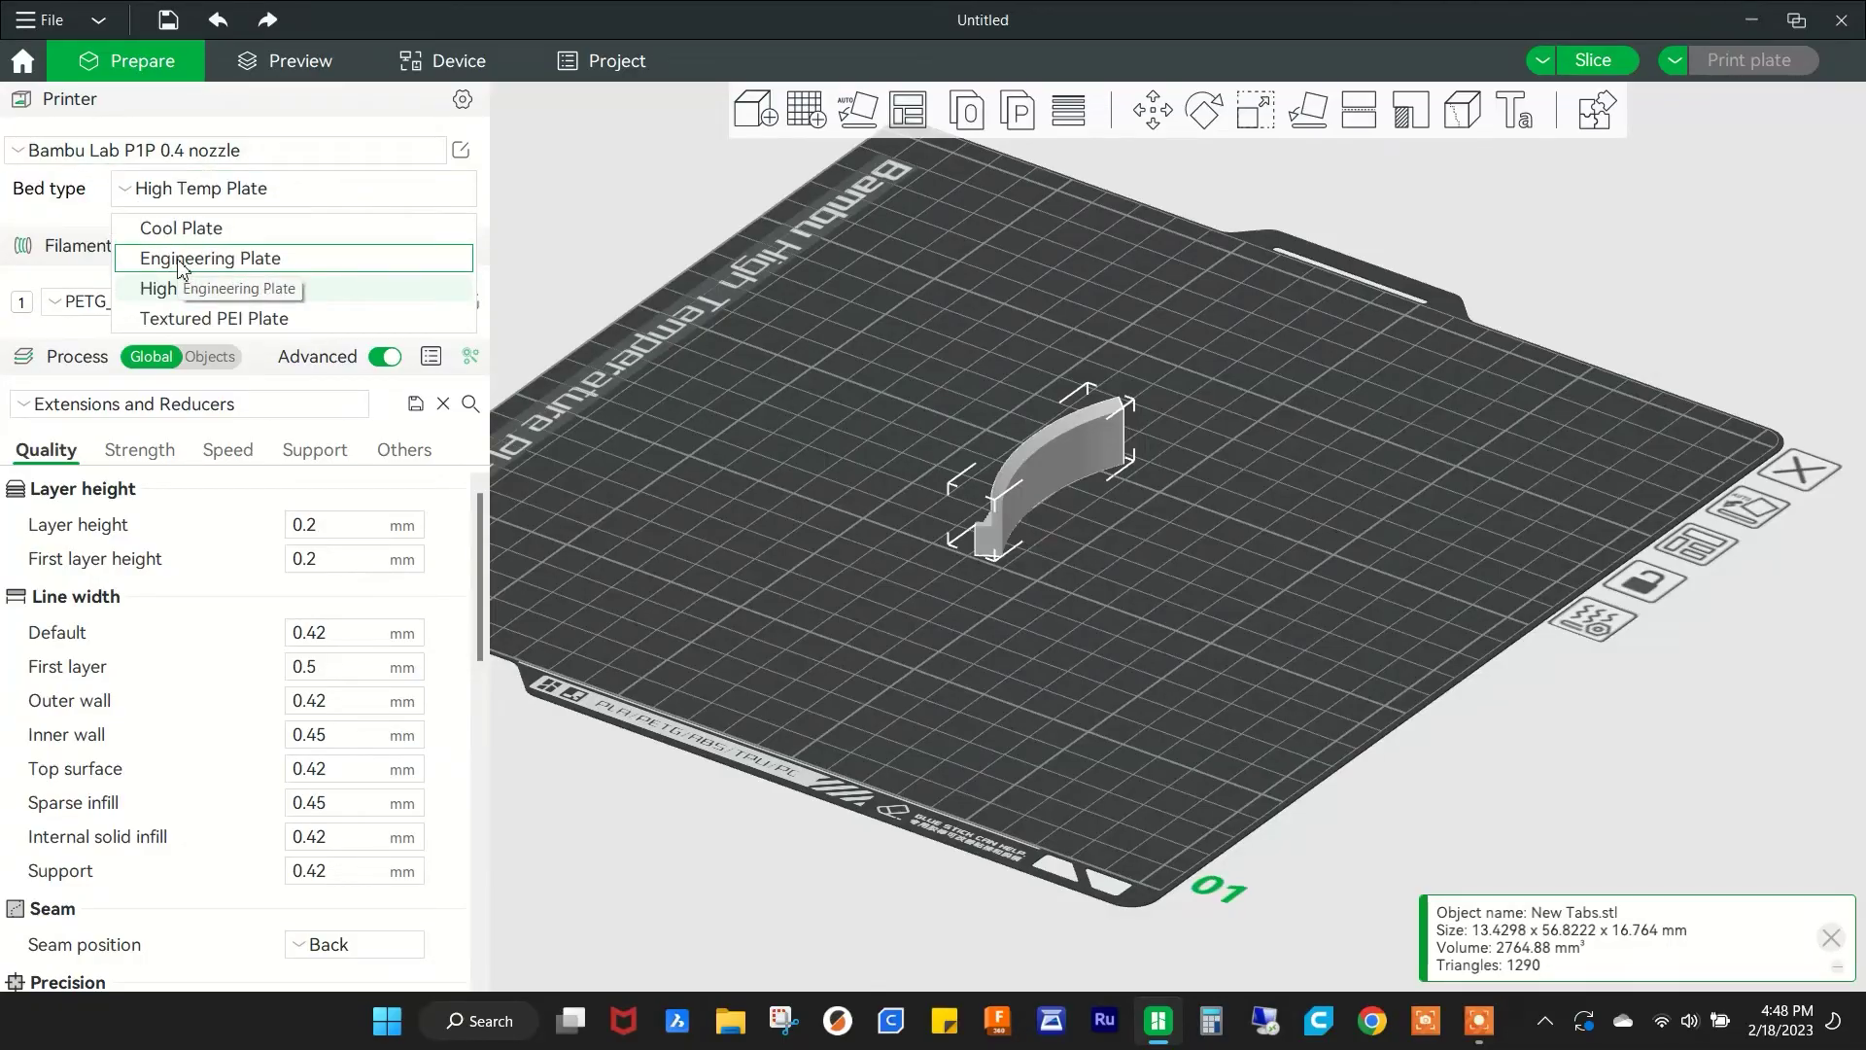
{"action": "left_click", "coordinate": [201, 291]}
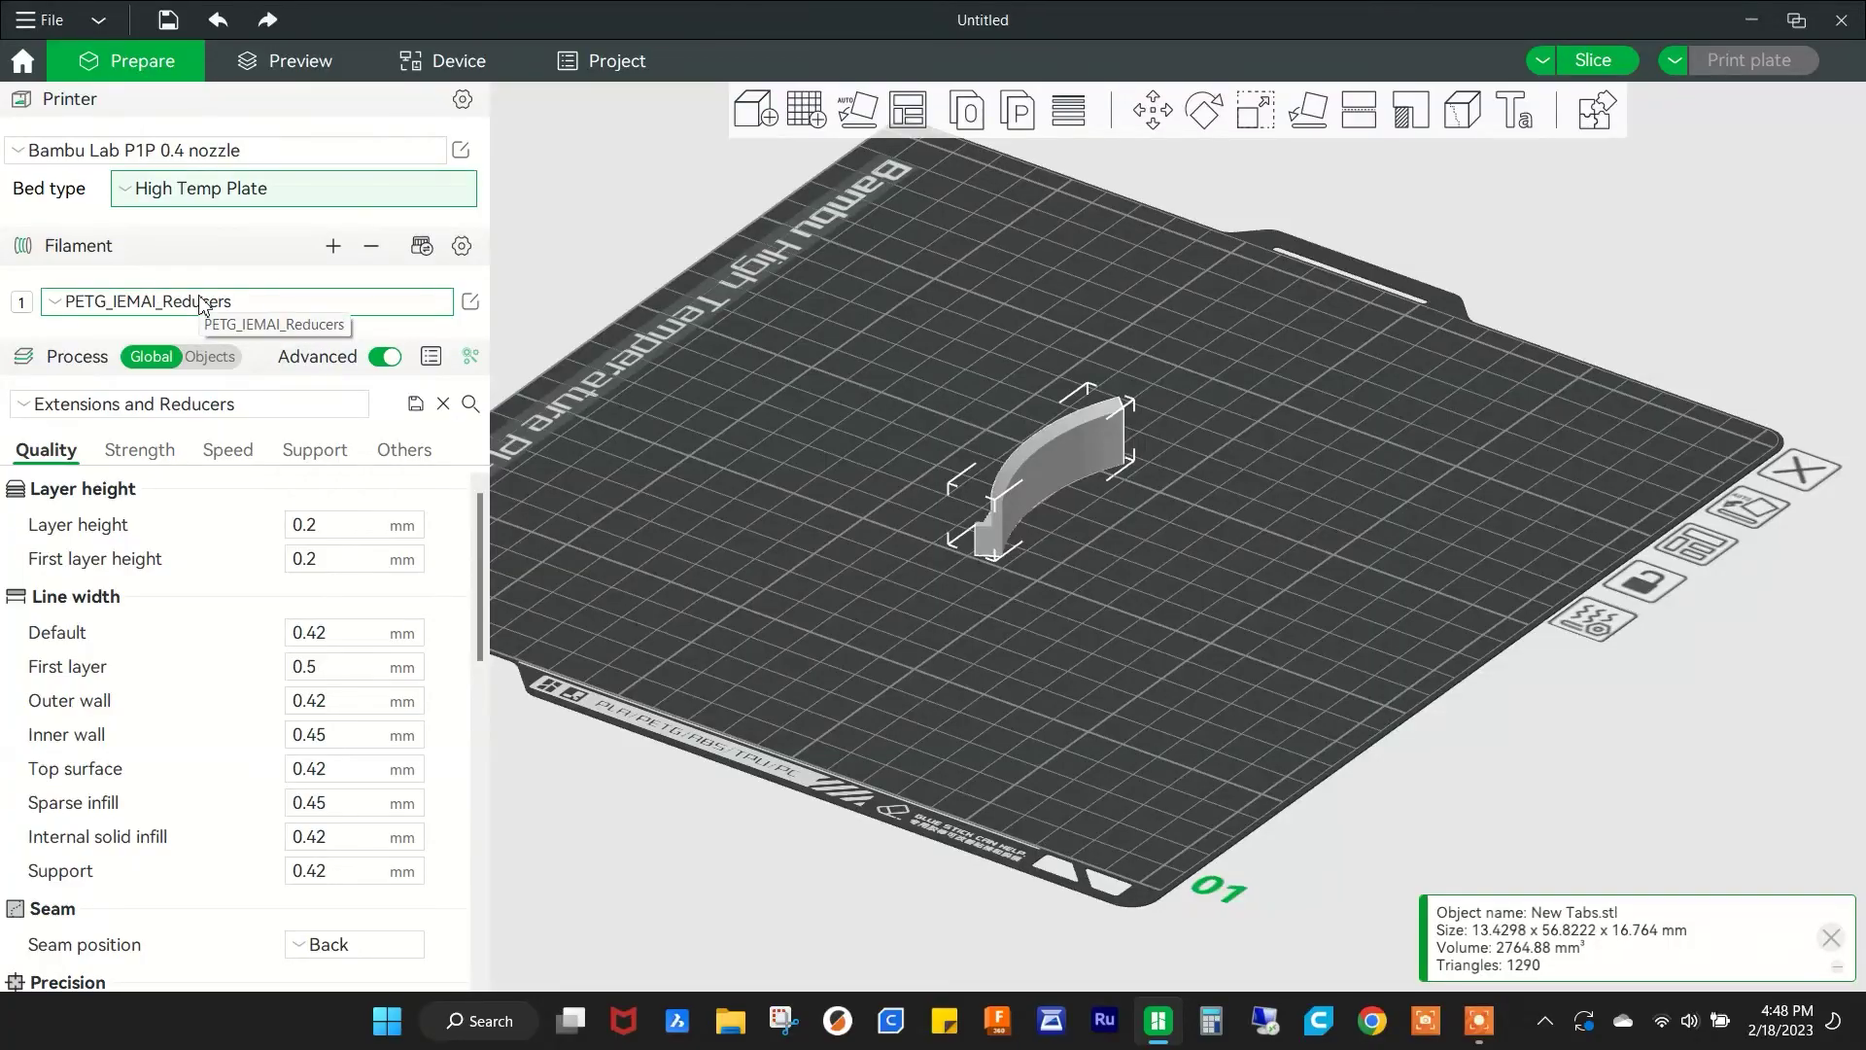
- Choose Generic PETG filament and the Window Adapter Tabs process preset
{"action": "left_click", "coordinate": [60, 303]}
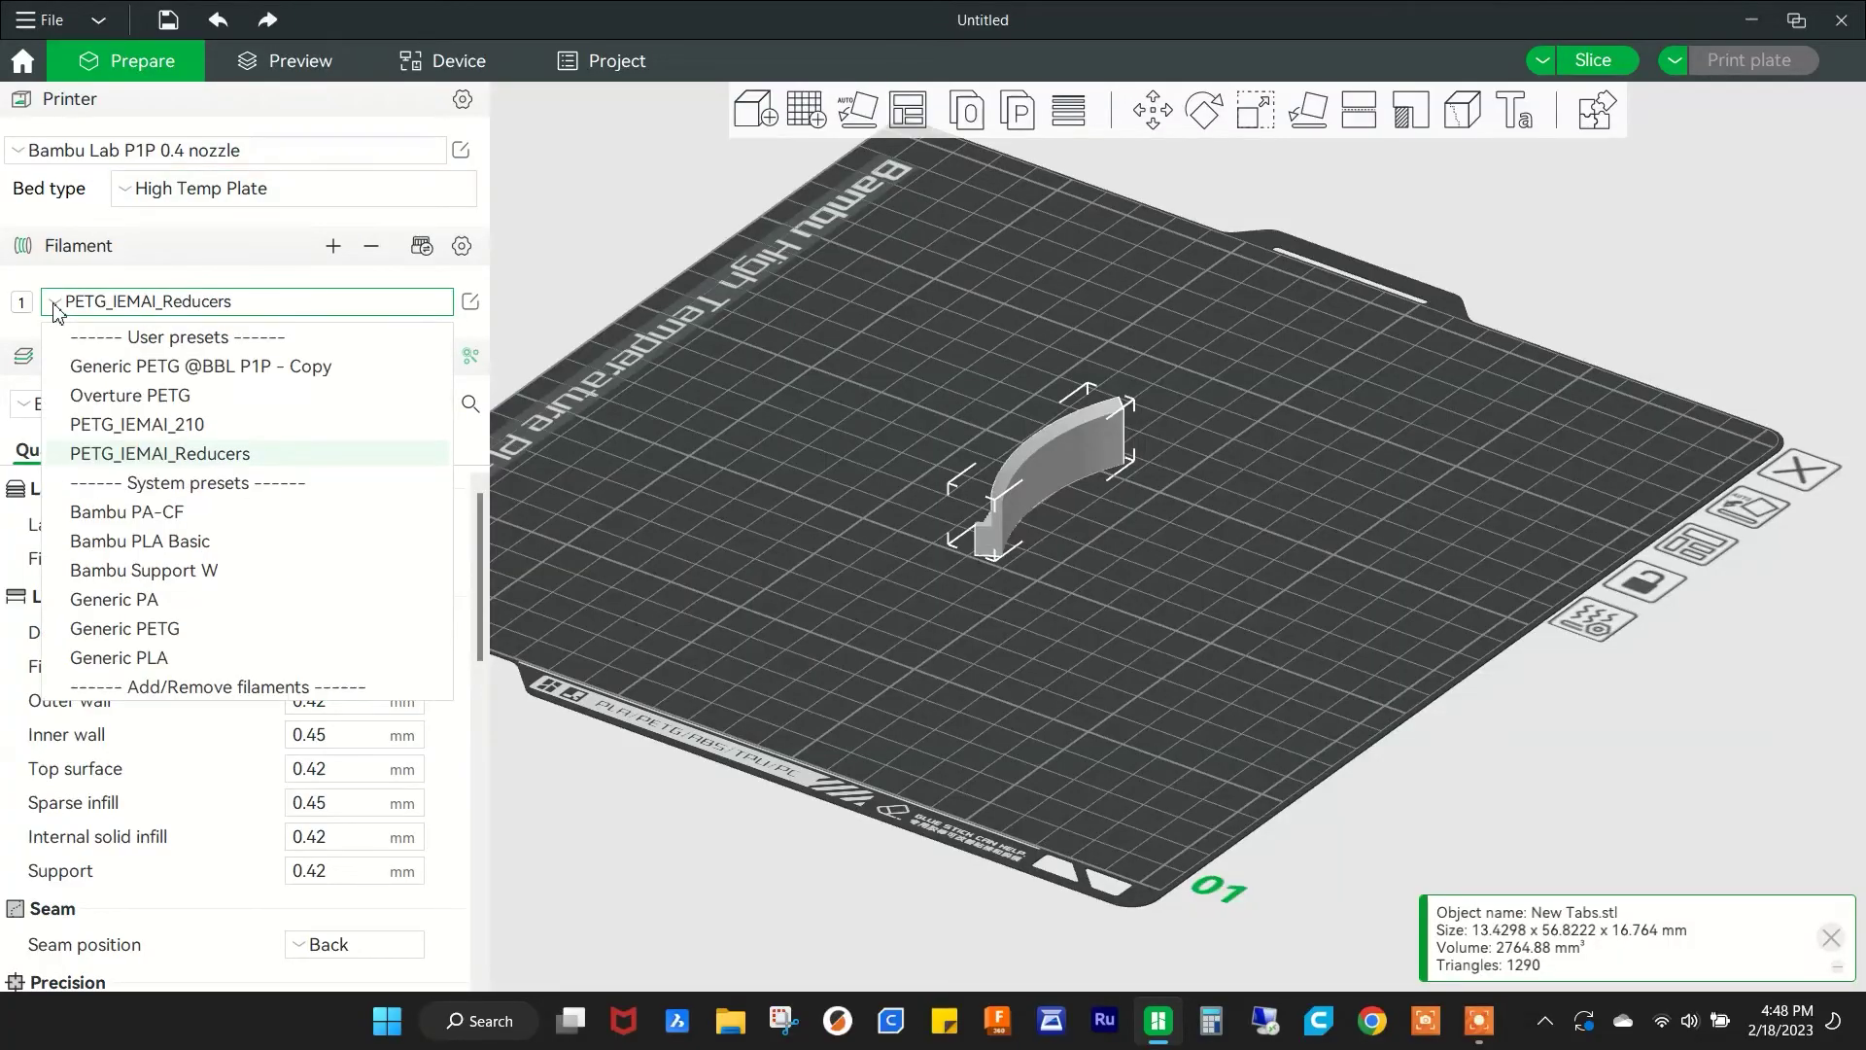
{"action": "left_click", "coordinate": [138, 630]}
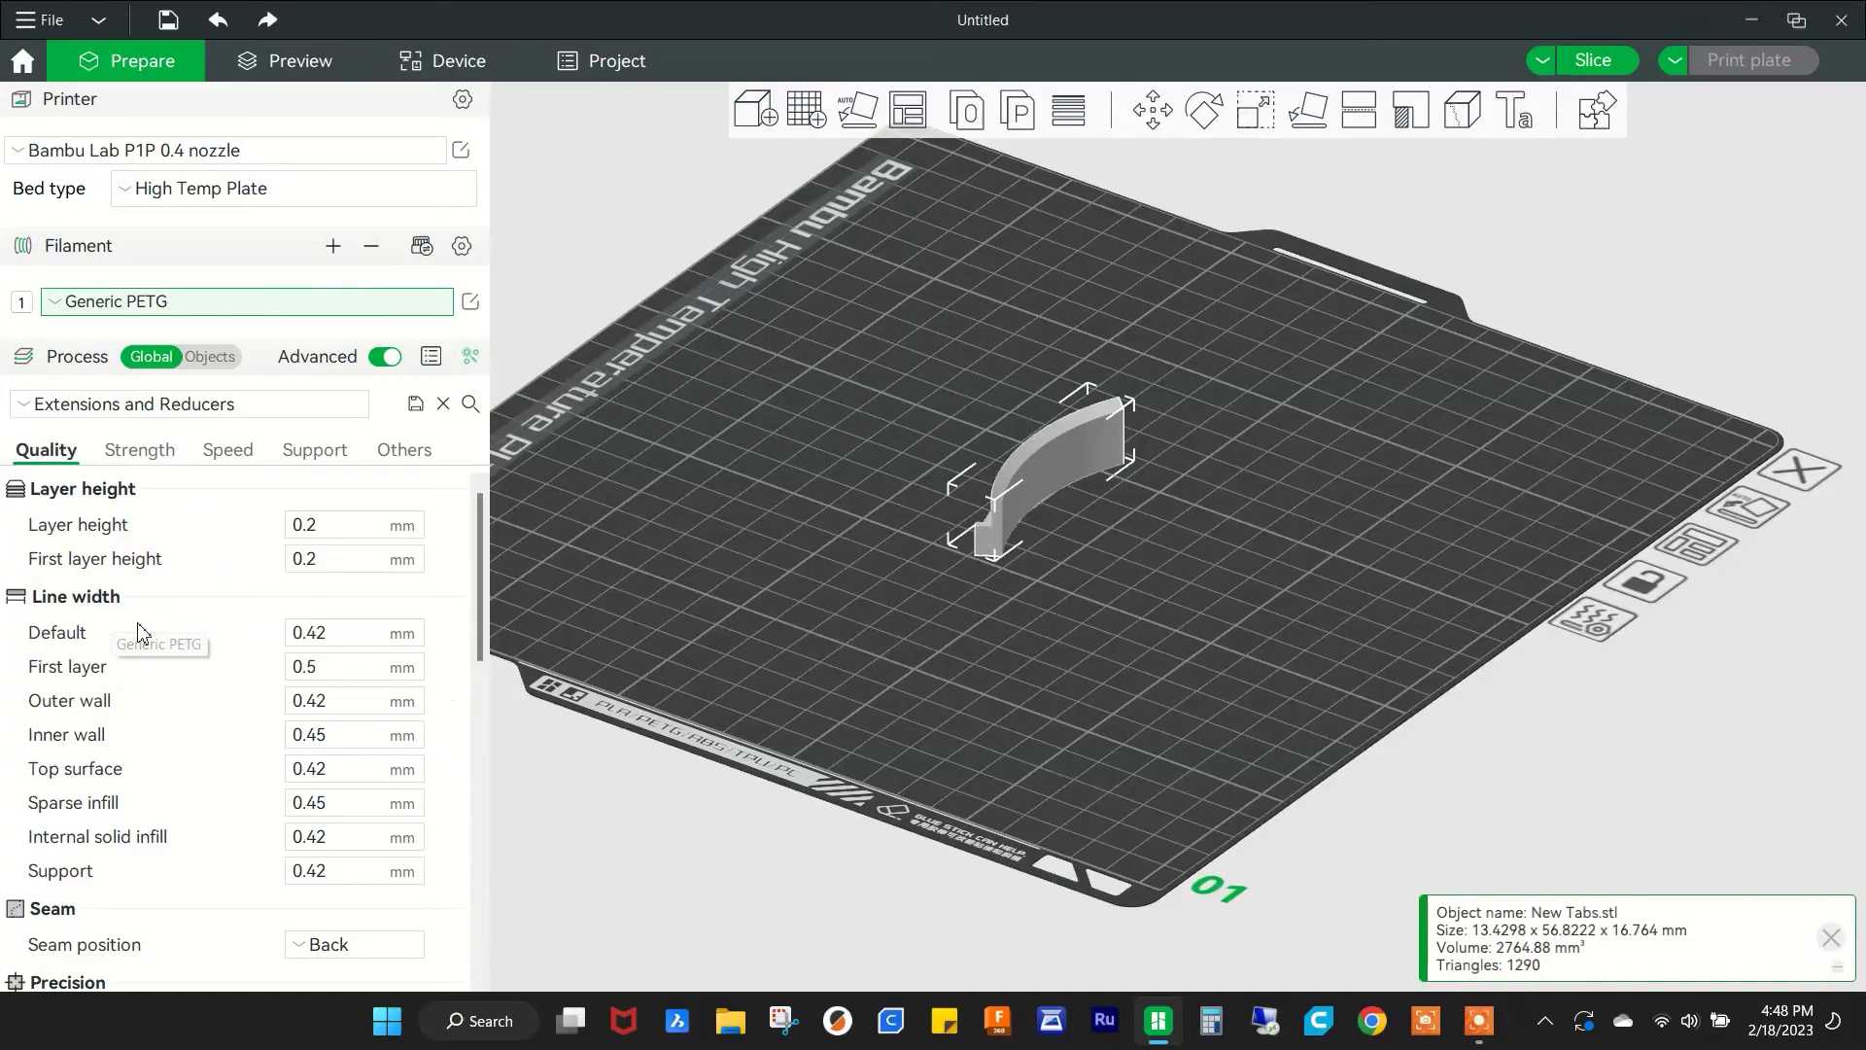
{"action": "right_click_drag", "start_coordinate": [624, 429], "coordinate": [665, 436]}
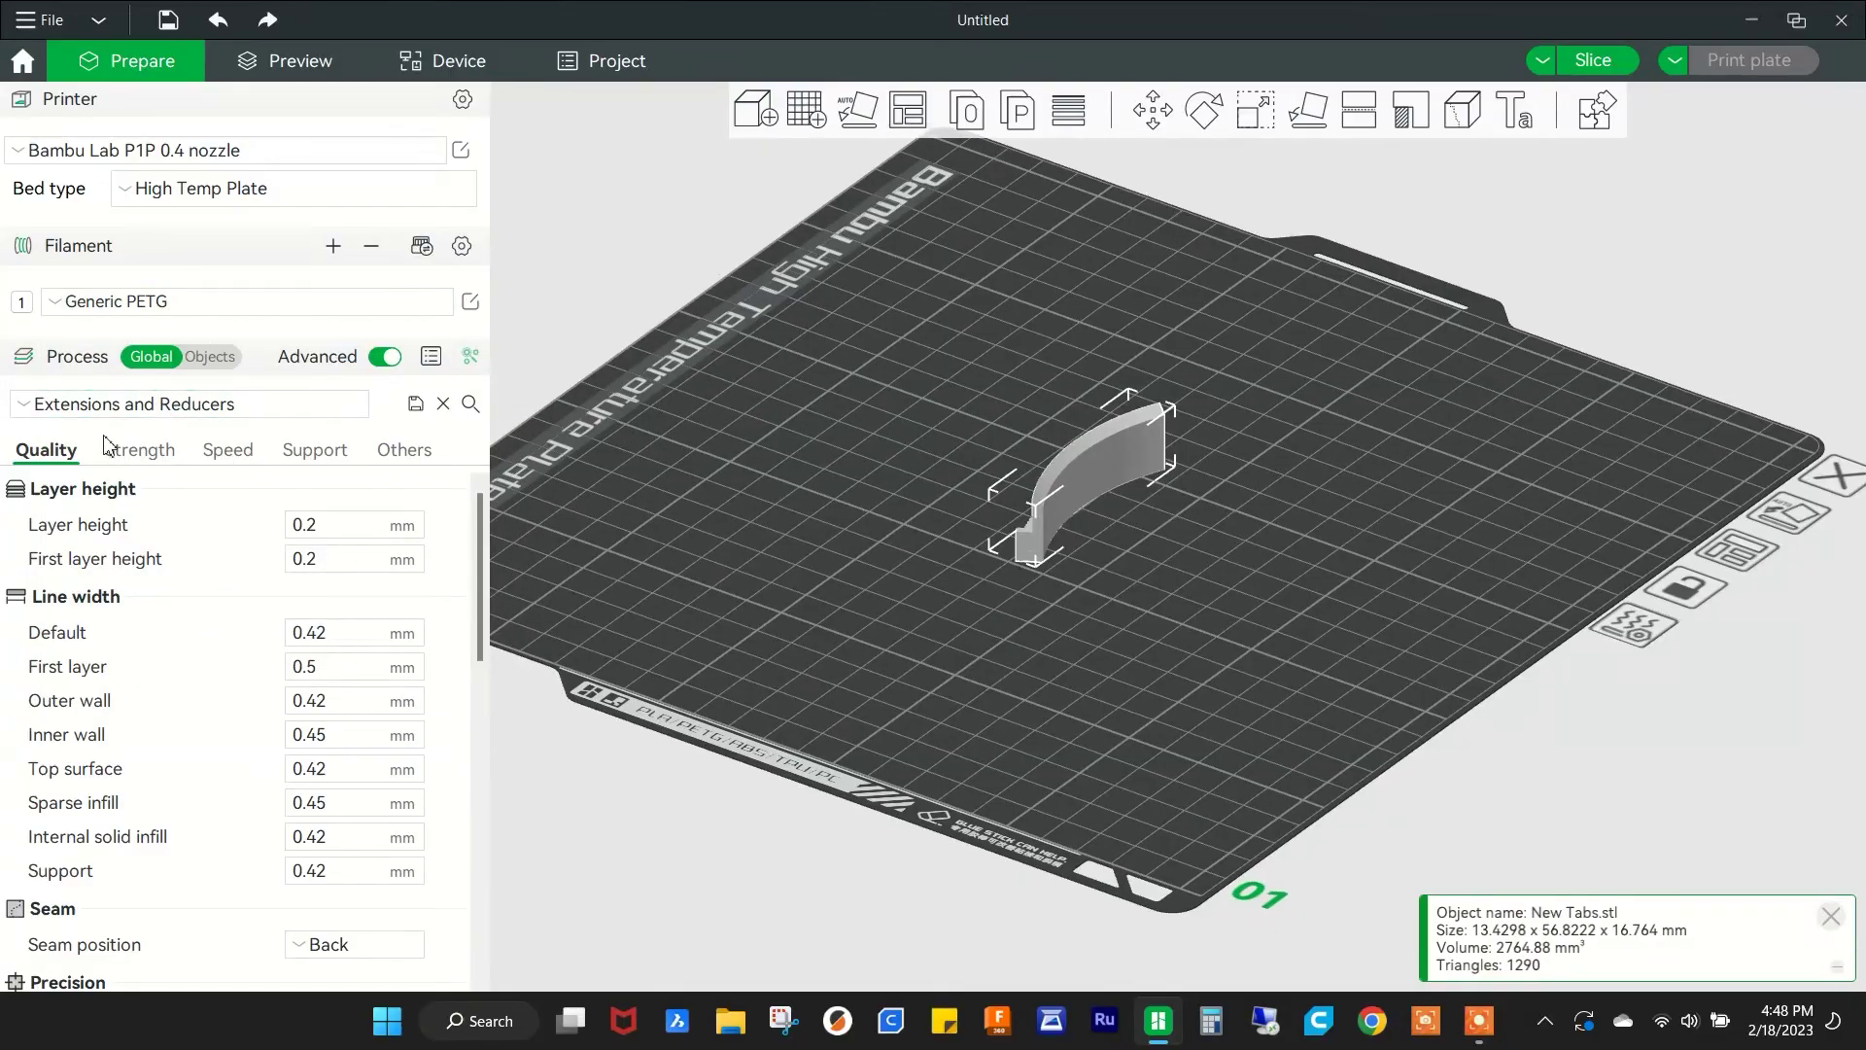
{"action": "left_click", "coordinate": [146, 403]}
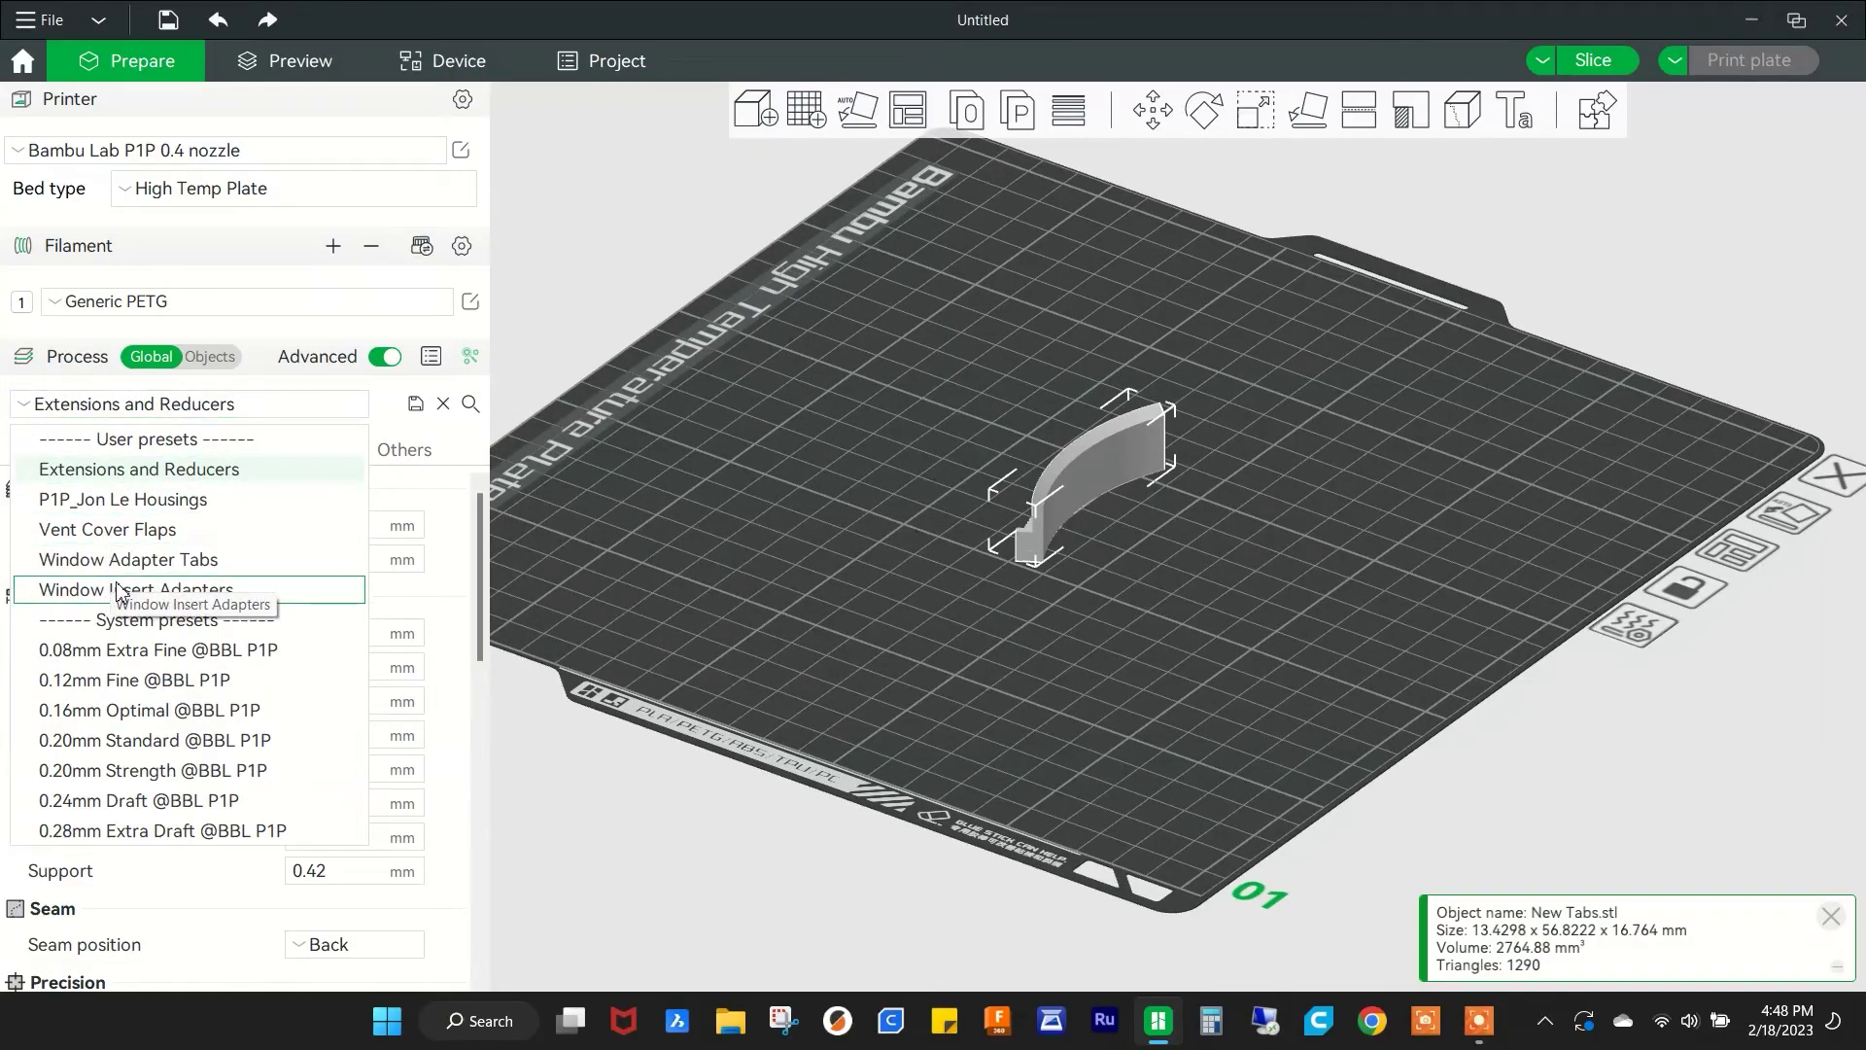
{"action": "left_click", "coordinate": [122, 590]}
{"action": "left_click", "coordinate": [44, 407]}
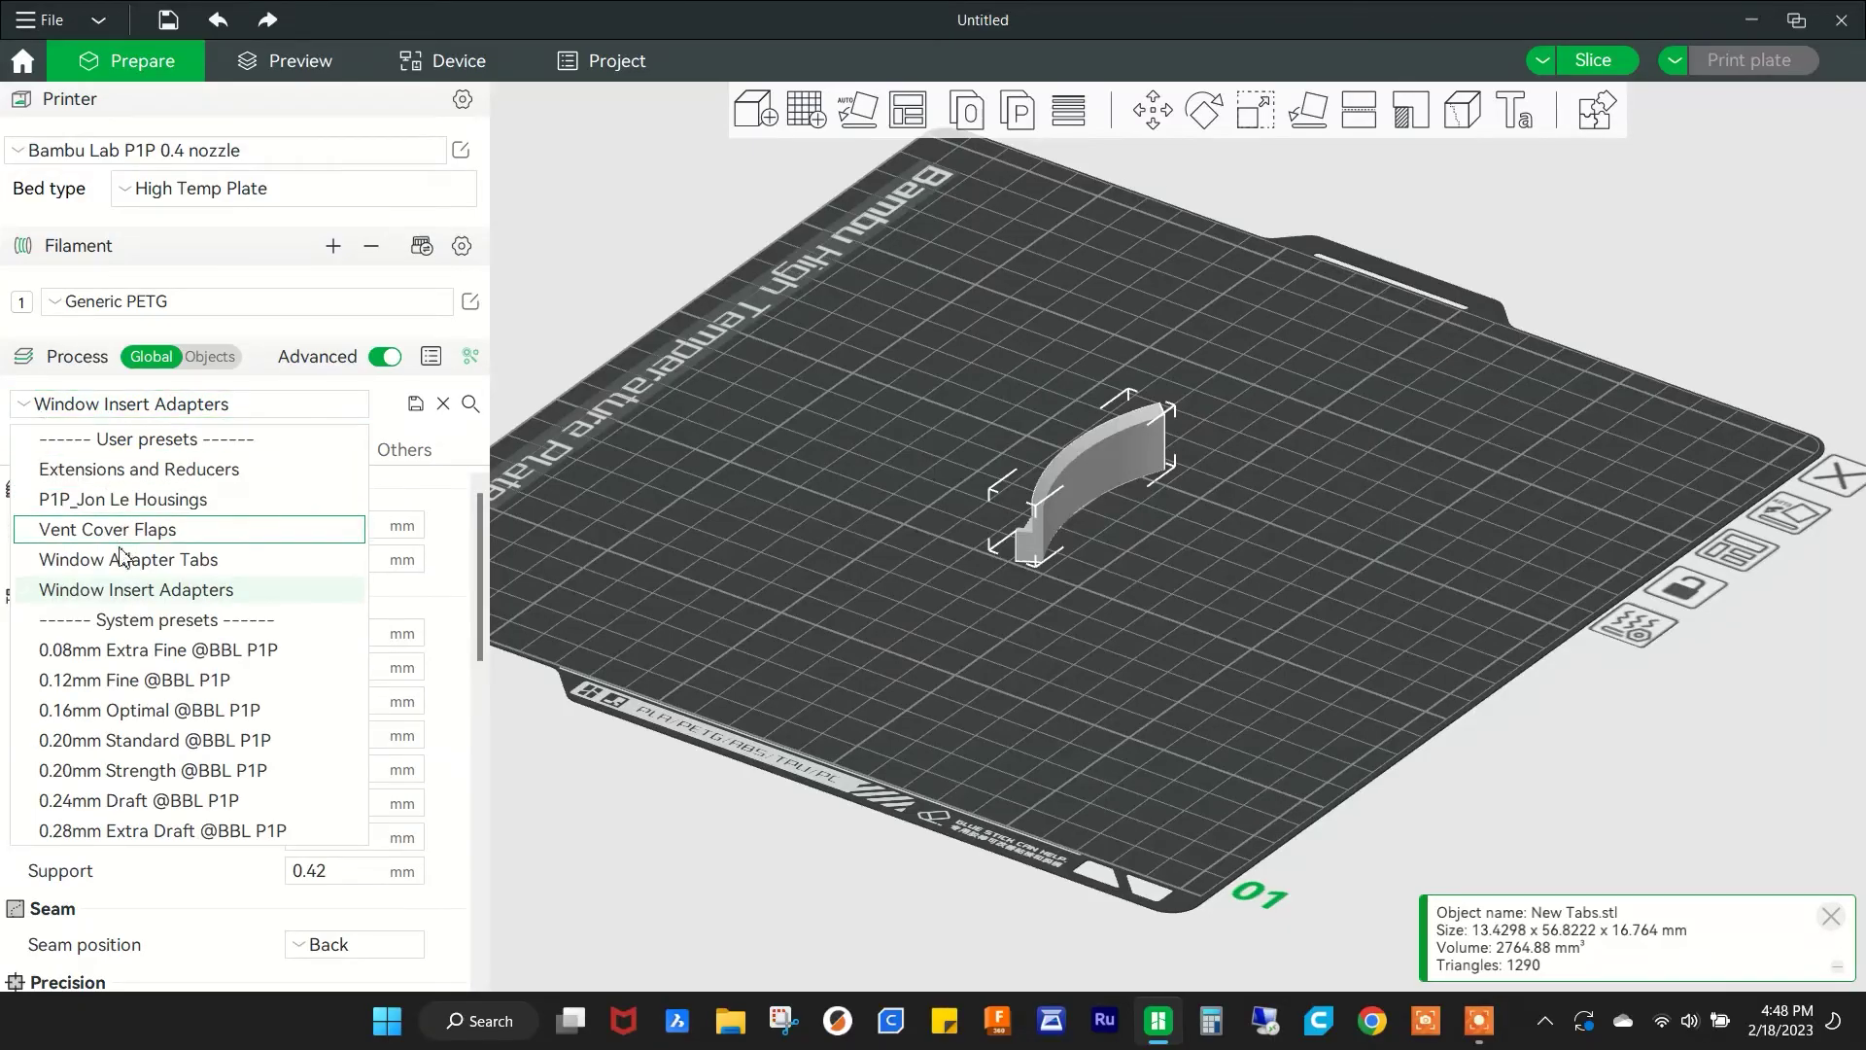
{"action": "left_click", "coordinate": [120, 558]}
- Slice the New Tabs plate and send it to the P1P with bed leveling left on
{"action": "right_click_drag", "start_coordinate": [744, 445], "coordinate": [777, 475]}
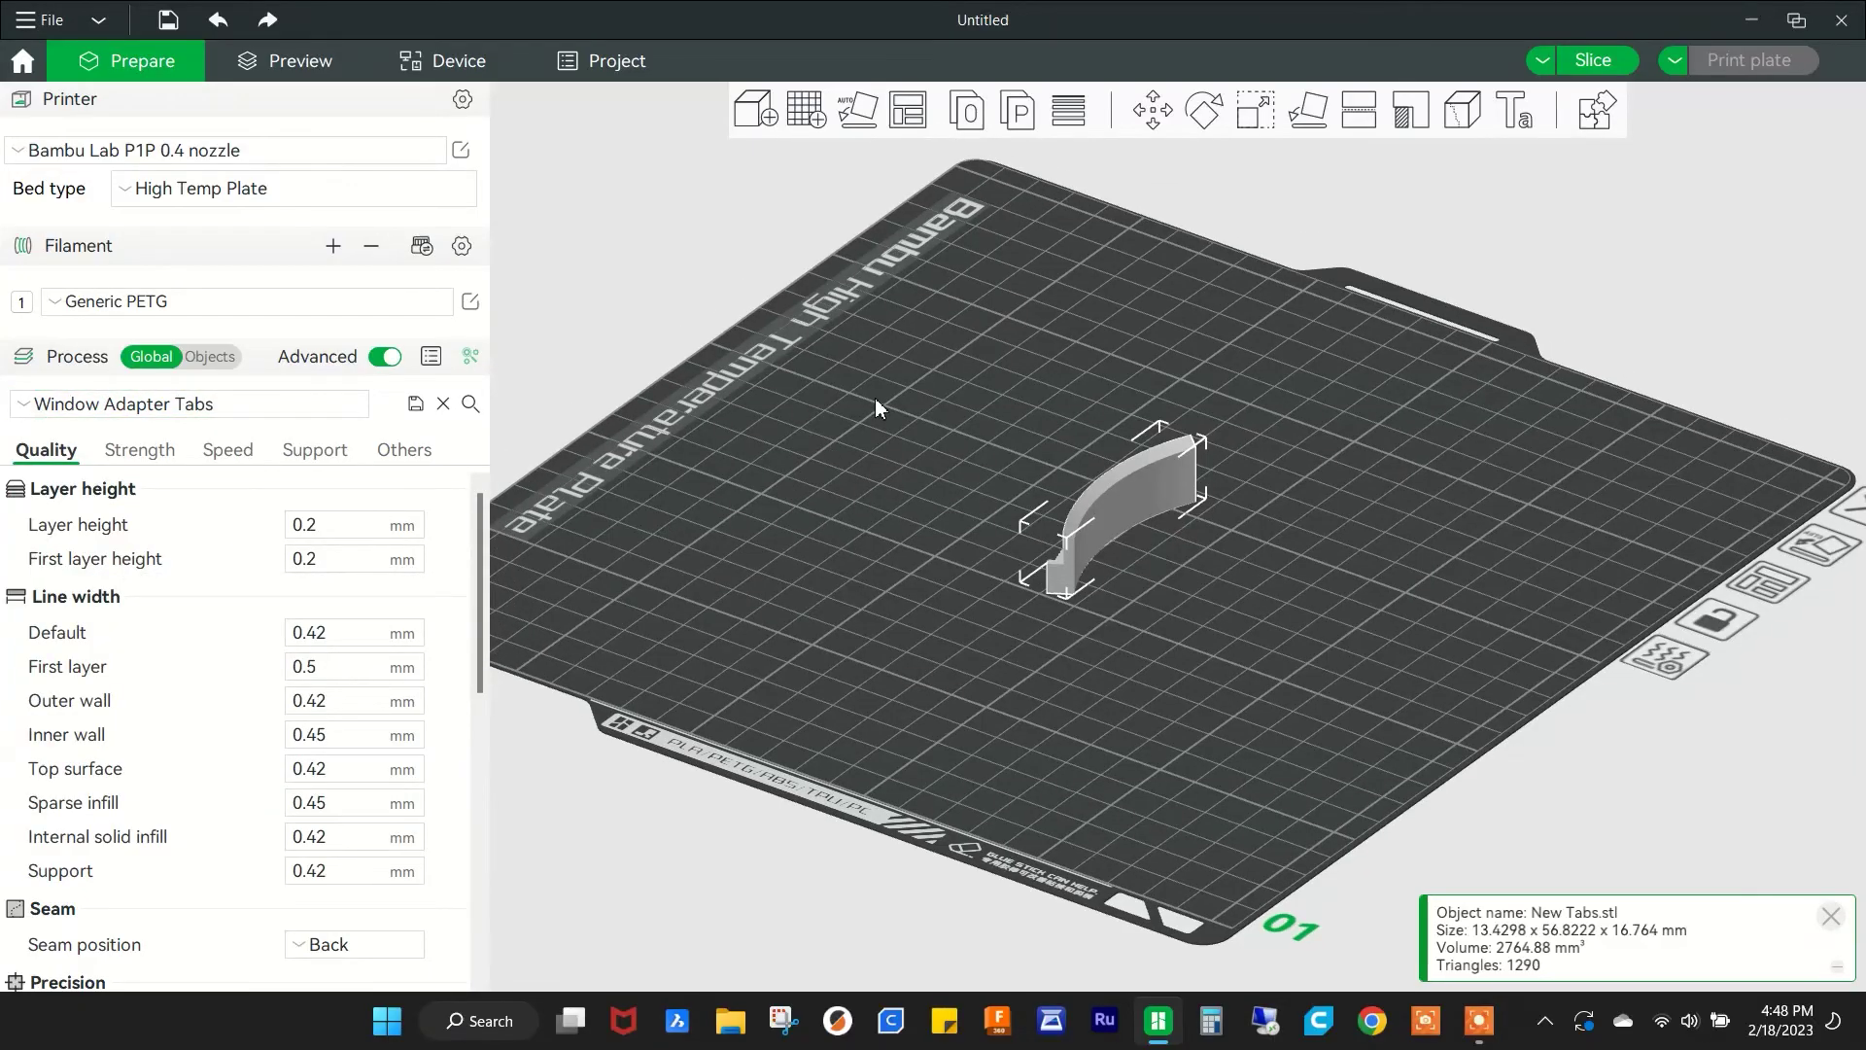
{"action": "left_click", "coordinate": [1590, 62]}
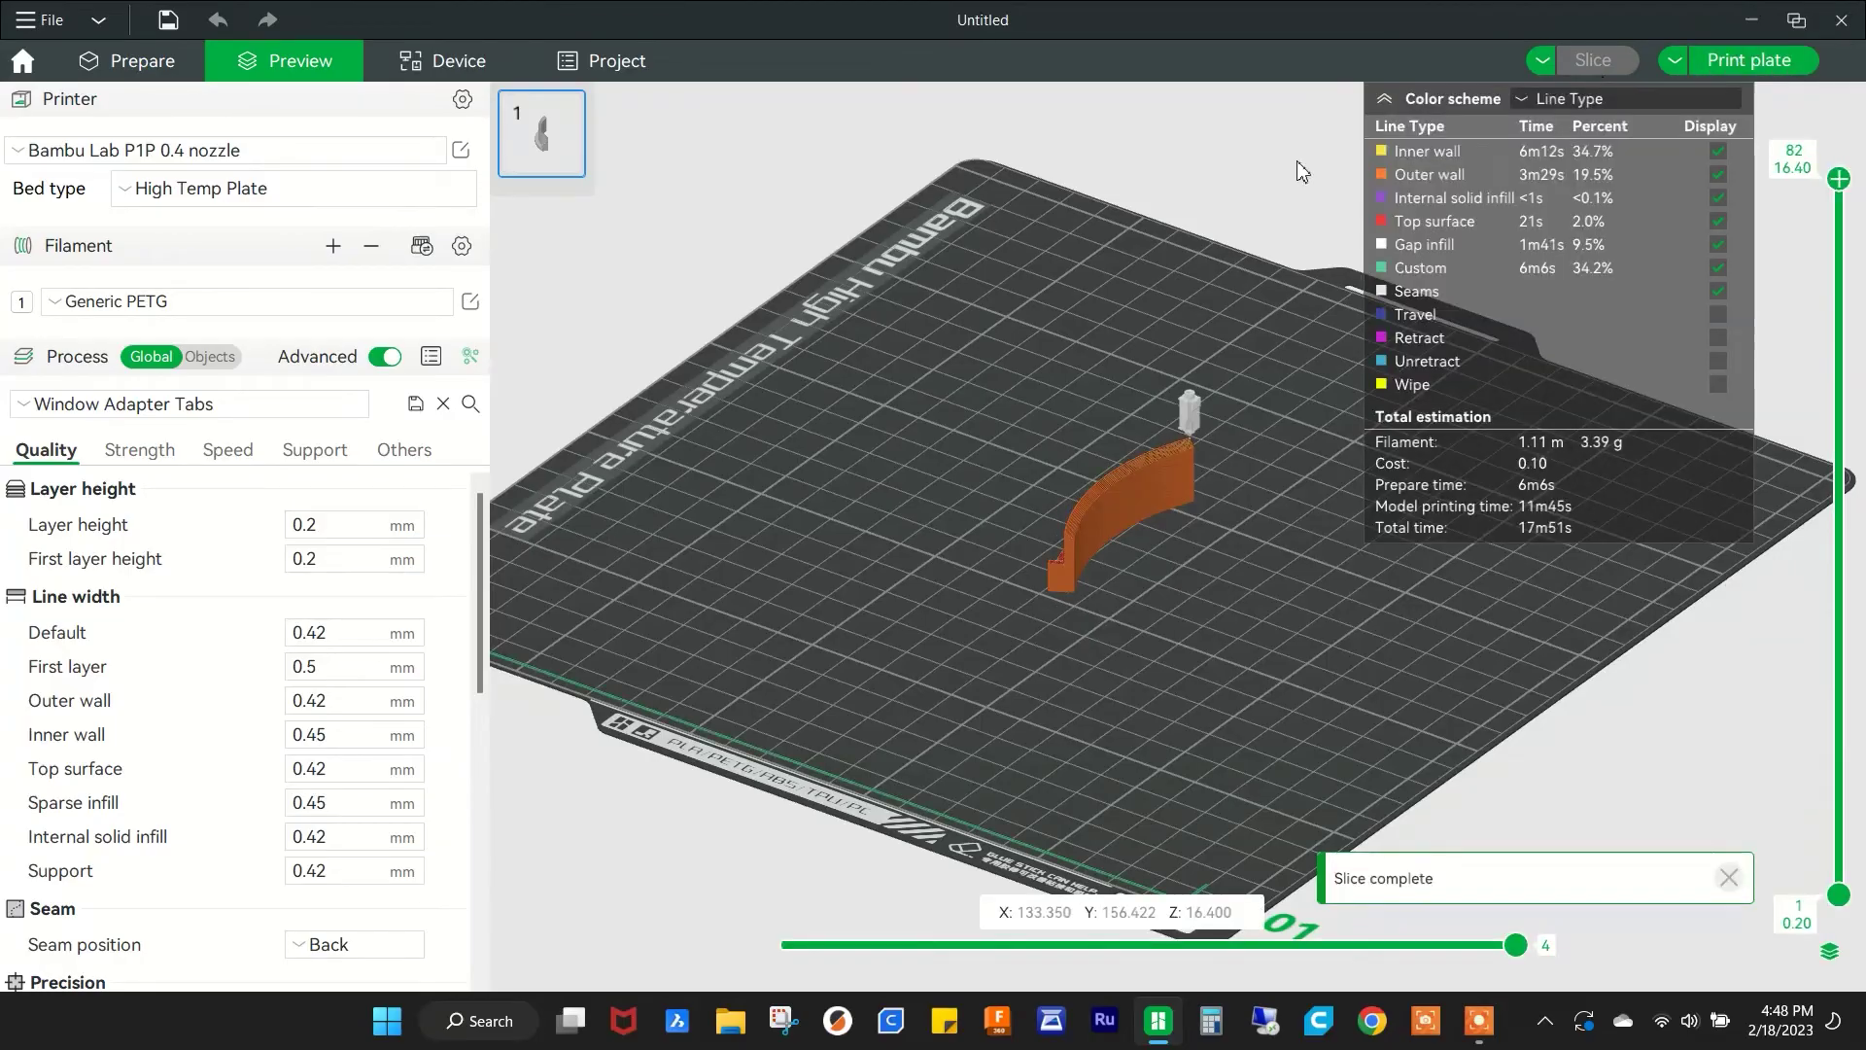
{"action": "left_click", "coordinate": [1749, 60]}
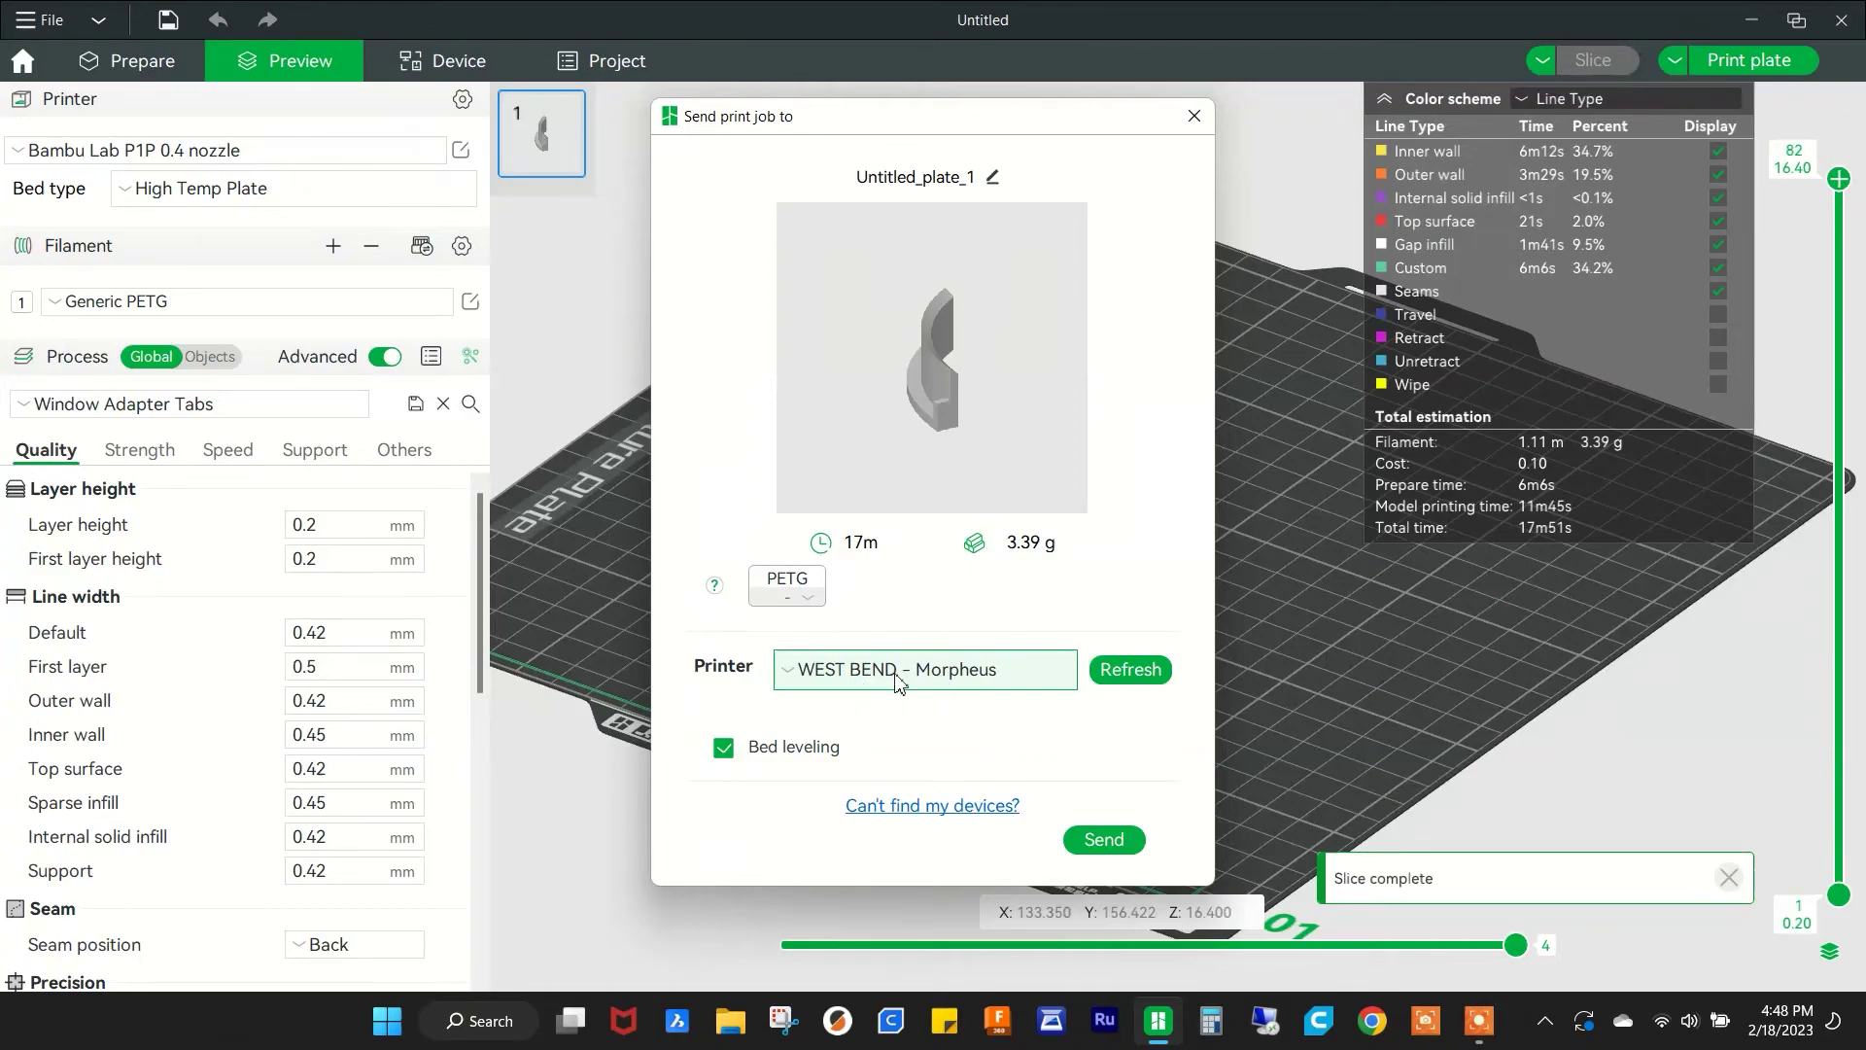
{"action": "left_click", "coordinate": [726, 749]}
{"action": "left_click", "coordinate": [723, 747]}
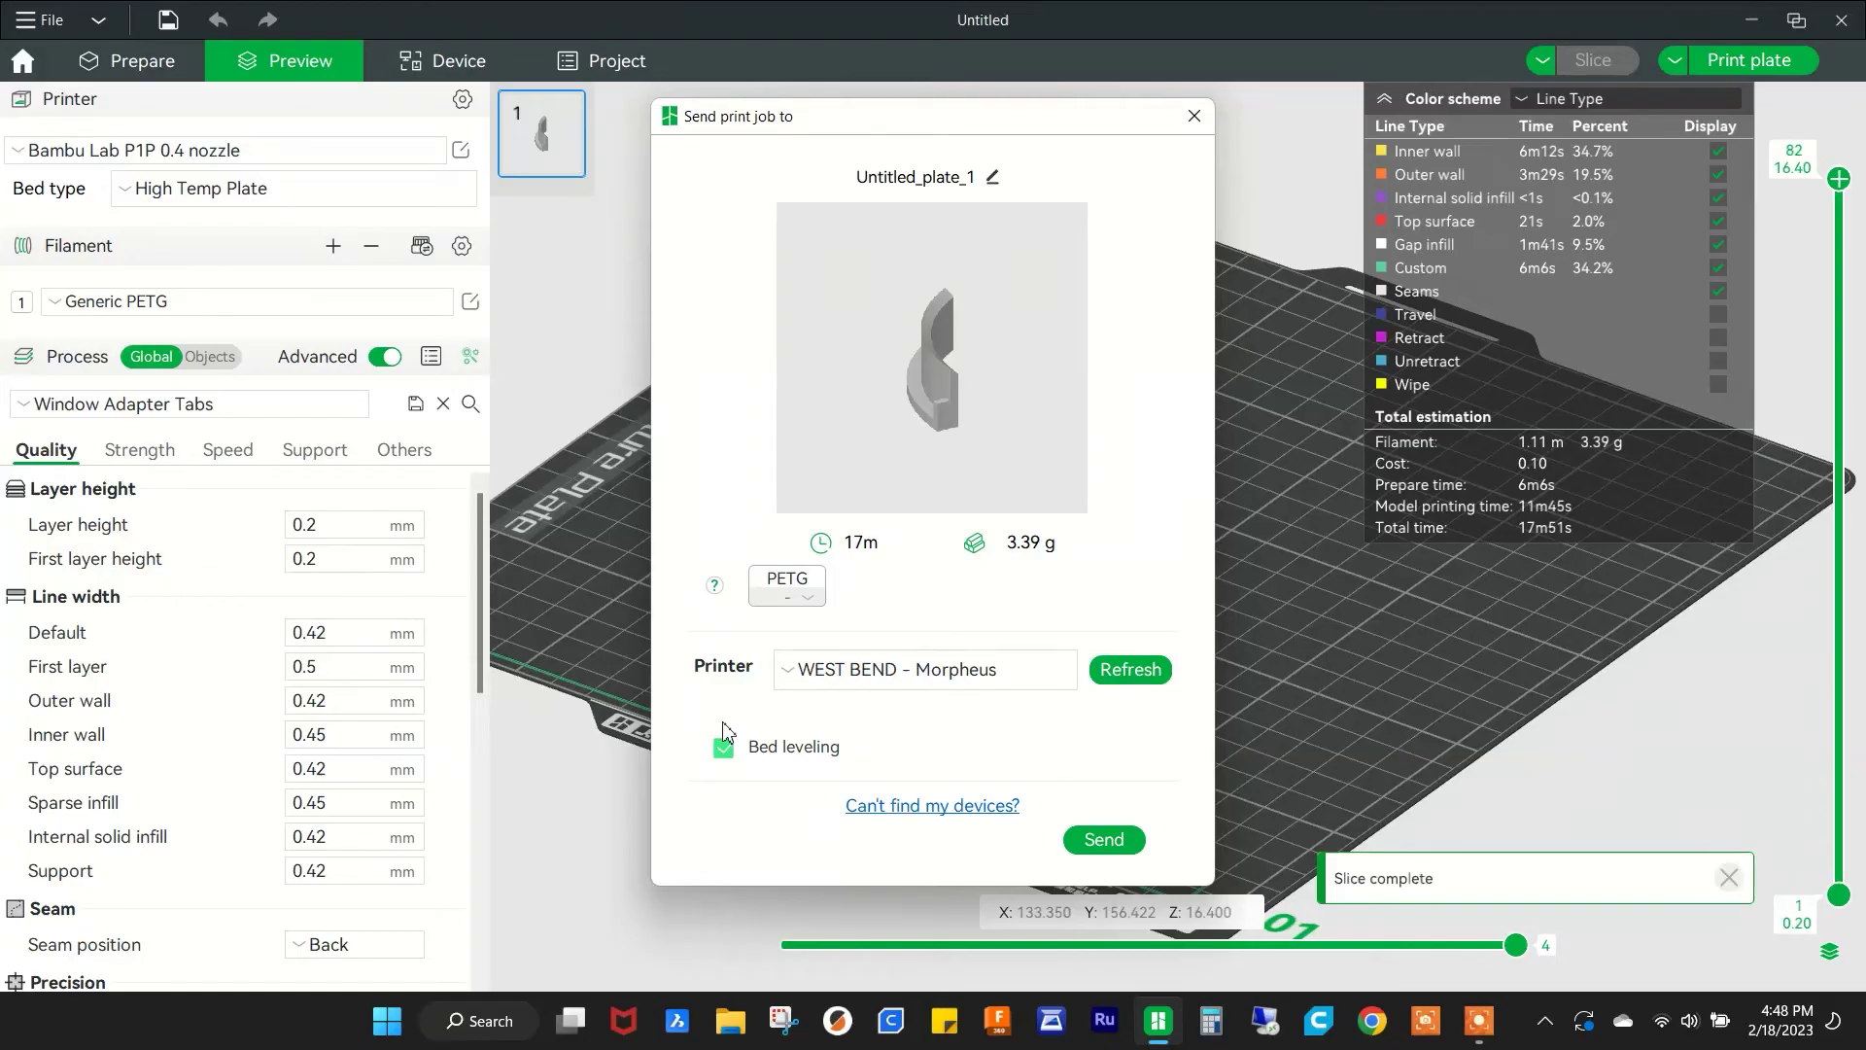
{"action": "left_click", "coordinate": [1101, 841]}
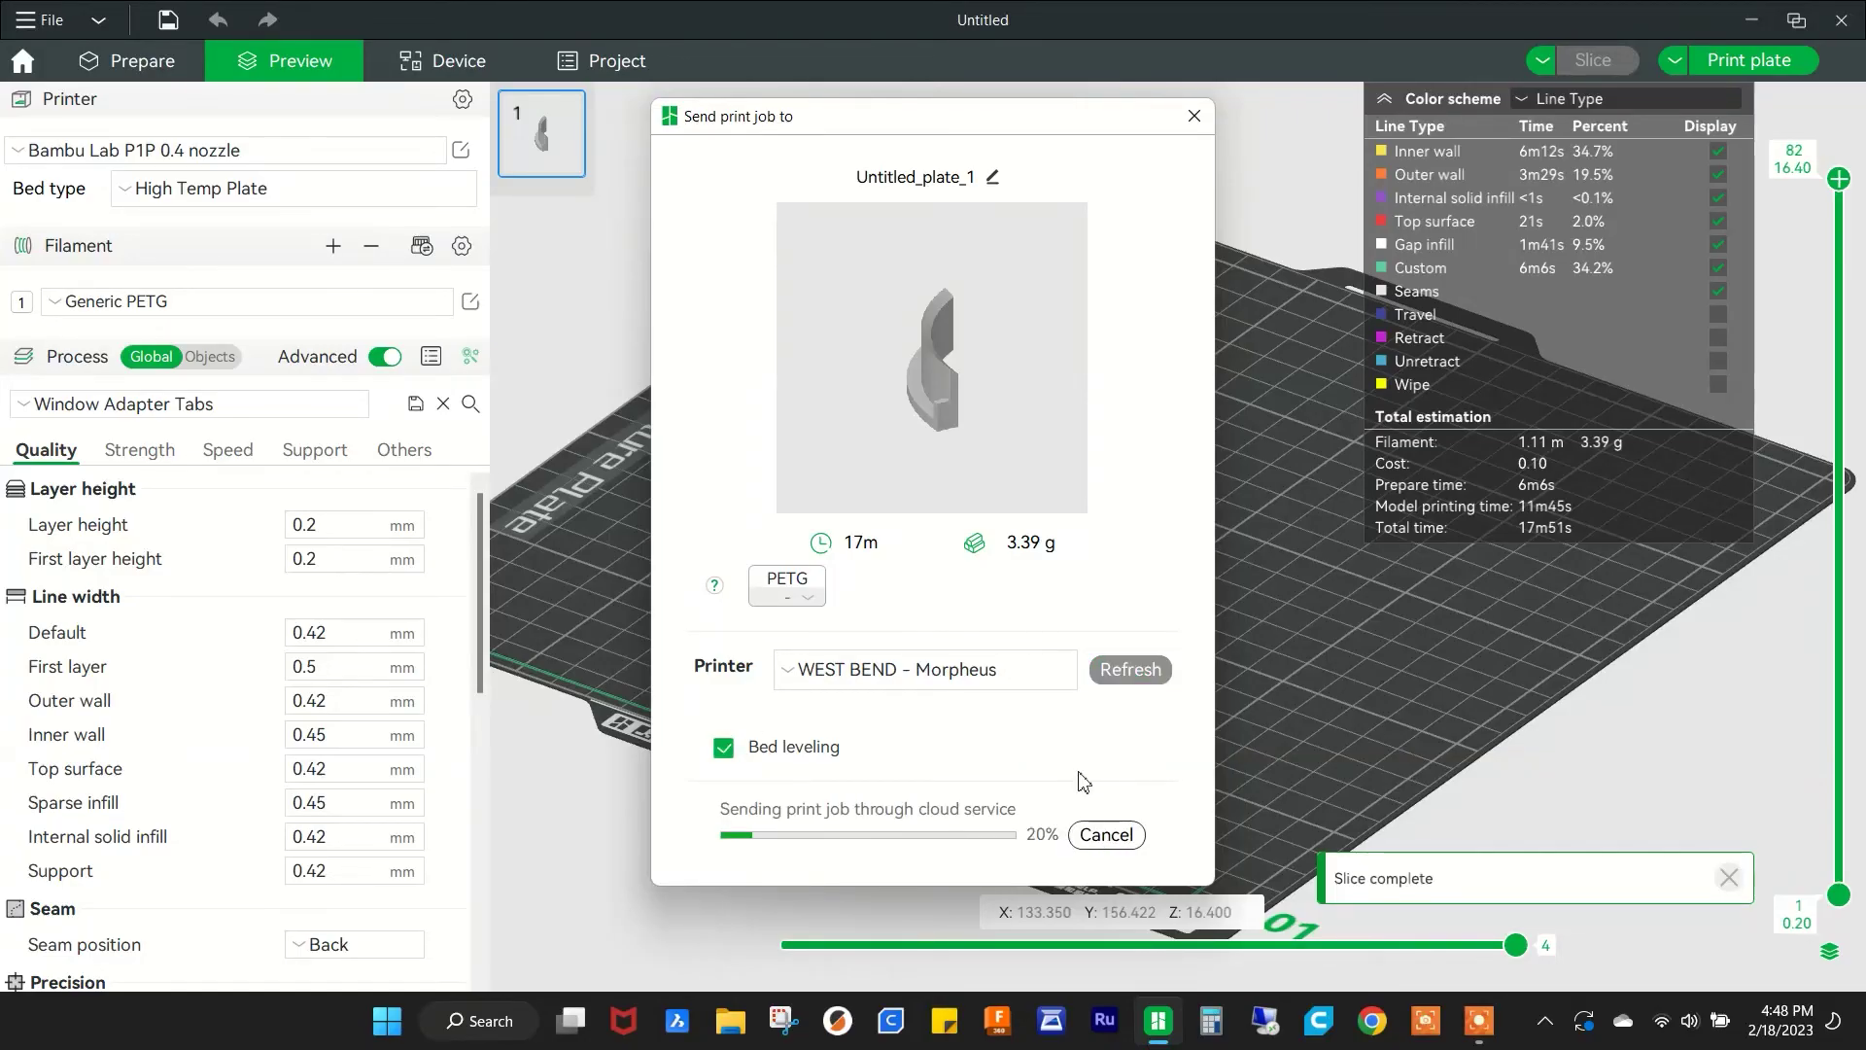